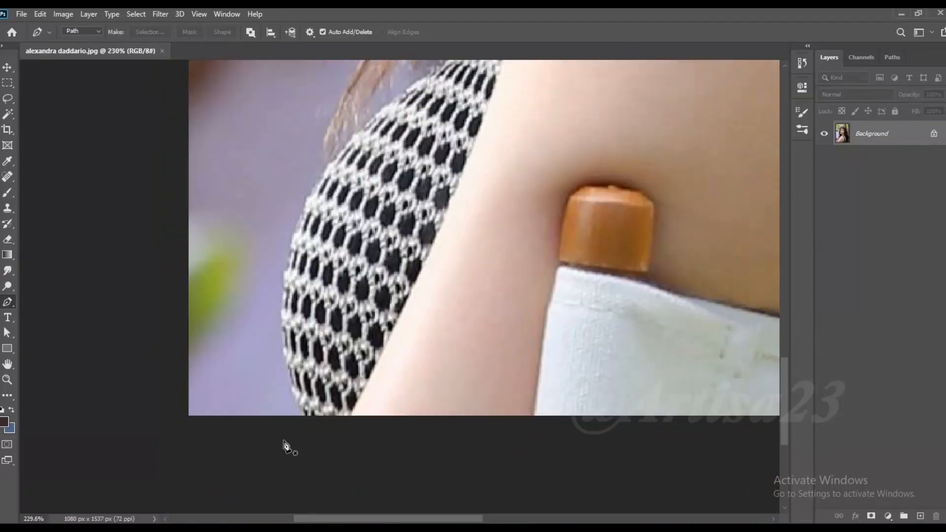
Start a Pen path at the photo's lower edge and trace the knitted top's outer contour up to the hair
drag(281, 310, 281, 263)
drag(283, 256, 253, 397)
drag(286, 303, 304, 277)
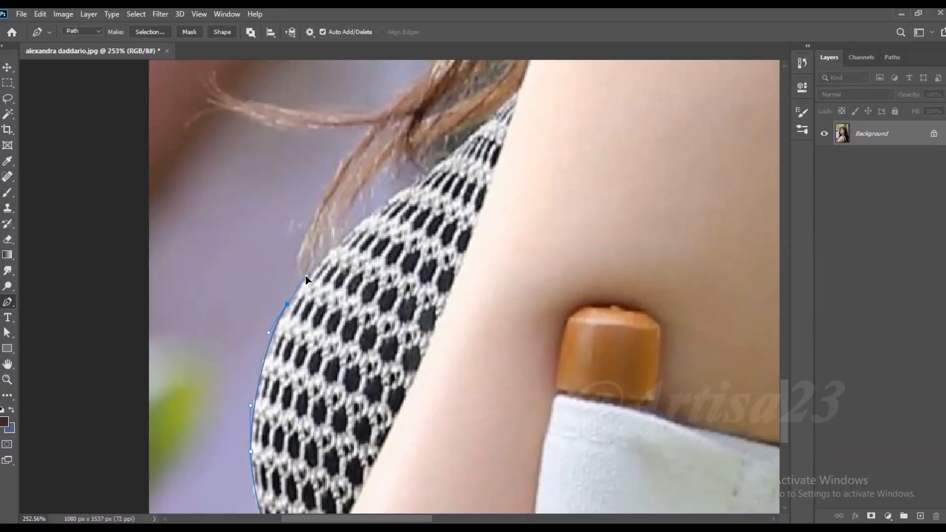
drag(340, 241, 266, 347)
drag(313, 305, 378, 321)
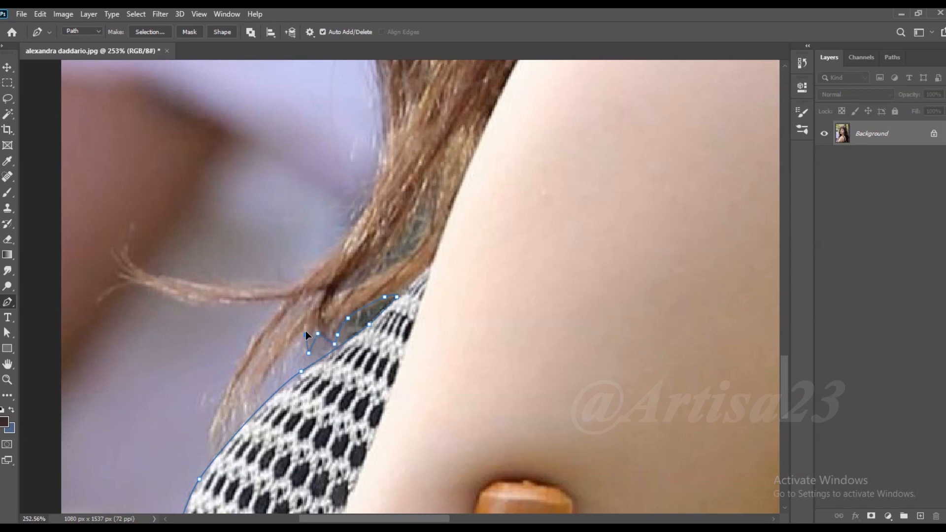
Continue the path around the hair tips over the knitted top and out along the curled loose strand
click(268, 378)
click(254, 401)
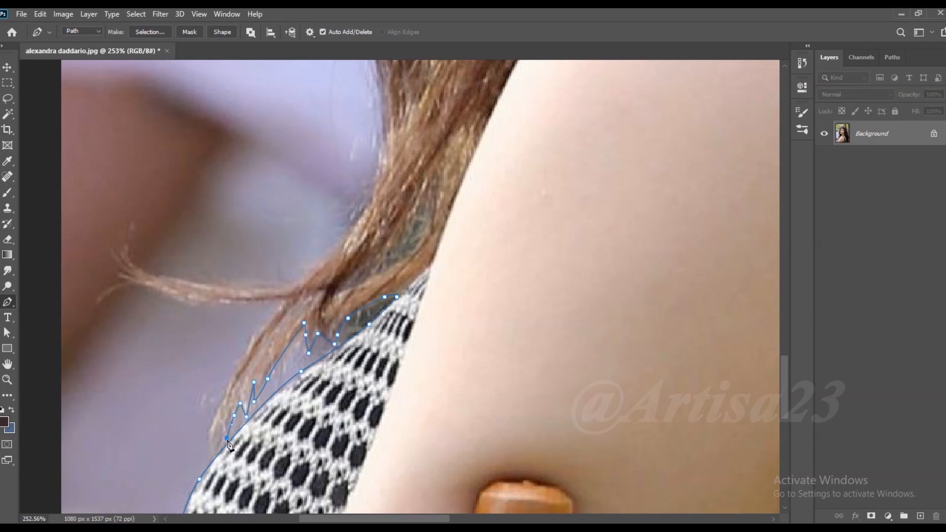
drag(225, 397, 240, 364)
click(250, 347)
click(280, 310)
click(176, 294)
click(115, 253)
click(107, 220)
Extend the path back from the loose strand and up the outer edge of the hair beside the shoulder
drag(259, 288, 318, 270)
drag(367, 207, 330, 315)
drag(329, 316, 336, 300)
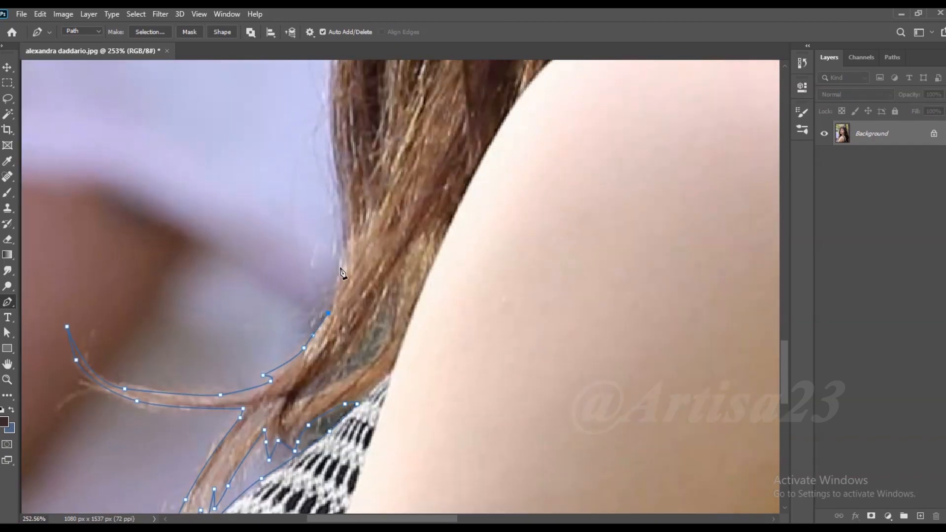
drag(341, 263, 344, 251)
drag(337, 190, 335, 289)
drag(341, 323, 338, 290)
drag(327, 243, 327, 223)
drag(329, 193, 290, 320)
Continue the path up the outer hair edge from the shoulder to the chin
scroll(290, 321, down, 3)
drag(299, 241, 306, 212)
drag(320, 187, 276, 299)
click(281, 274)
scroll(282, 306, down, 6)
scroll(289, 270, up, 6)
drag(291, 264, 294, 256)
click(301, 212)
drag(301, 211, 273, 291)
Trace the path around the fine hair wisp beside the chin and up along the cheek side
click(291, 211)
click(271, 354)
click(271, 351)
click(280, 235)
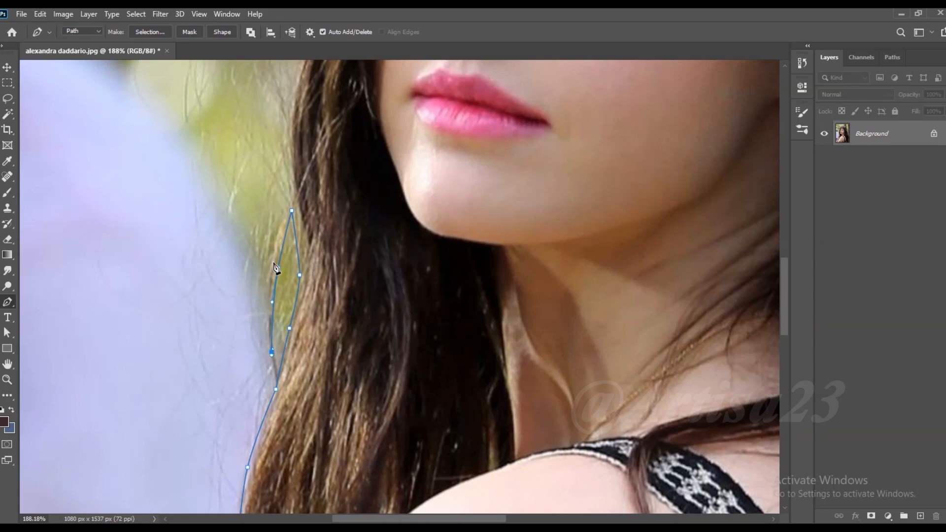
click(281, 340)
drag(292, 190, 288, 171)
click(280, 262)
scroll(302, 225, up, 5)
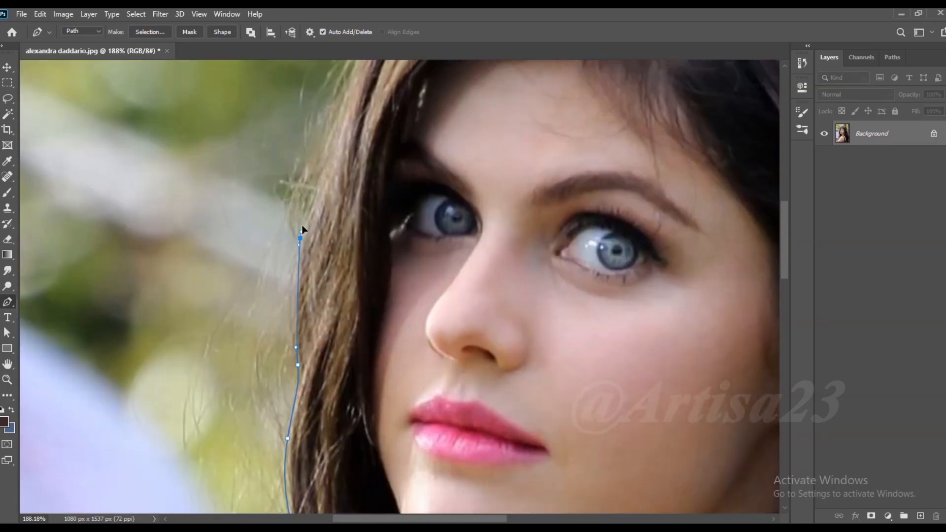
Extend the path along the hair edge from eye level up past the forehead
scroll(301, 225, down, 3)
scroll(295, 227, up, 4)
click(261, 290)
scroll(261, 292, up, 3)
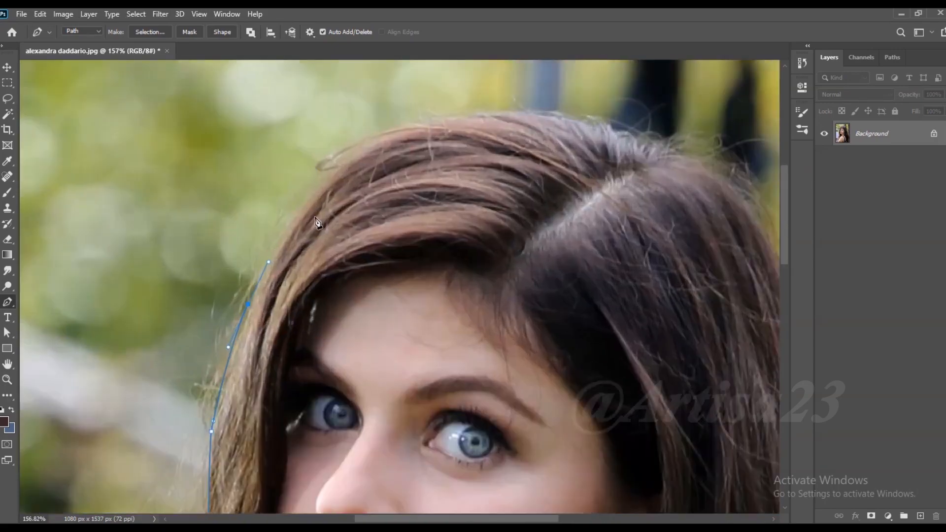
click(304, 187)
click(319, 169)
Continue the path over the crown of the head, undoing and redrawing misplaced anchor points
drag(399, 118, 424, 108)
drag(553, 96, 589, 95)
drag(643, 104, 663, 110)
key(ctrl+z)
key(ctrl+z)
key(ctrl+z)
scroll(645, 107, up, 4)
drag(606, 97, 620, 99)
drag(651, 108, 685, 122)
drag(721, 131, 429, 79)
drag(498, 111, 519, 119)
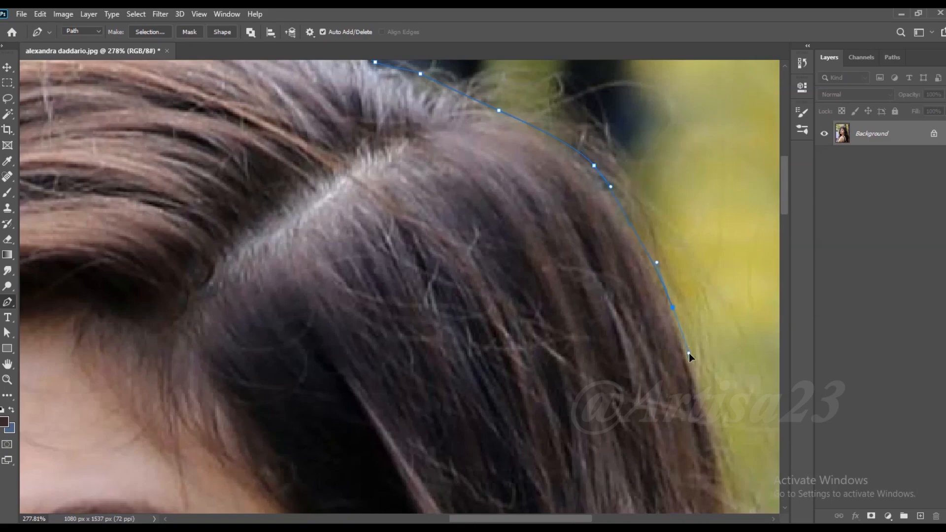
Trace the path down the back hair's outer contour until it leaves the photo's edge
scroll(689, 354, down, 5)
drag(689, 355, 674, 383)
drag(674, 383, 596, 238)
drag(619, 297, 635, 316)
drag(691, 358, 709, 389)
drag(708, 413, 669, 275)
drag(669, 352, 674, 365)
drag(722, 443, 729, 456)
drag(728, 455, 658, 291)
drag(676, 372, 682, 390)
Close the path around the rest of the woman, passing outside the photo's side and lower edges
scroll(660, 338, down, 10)
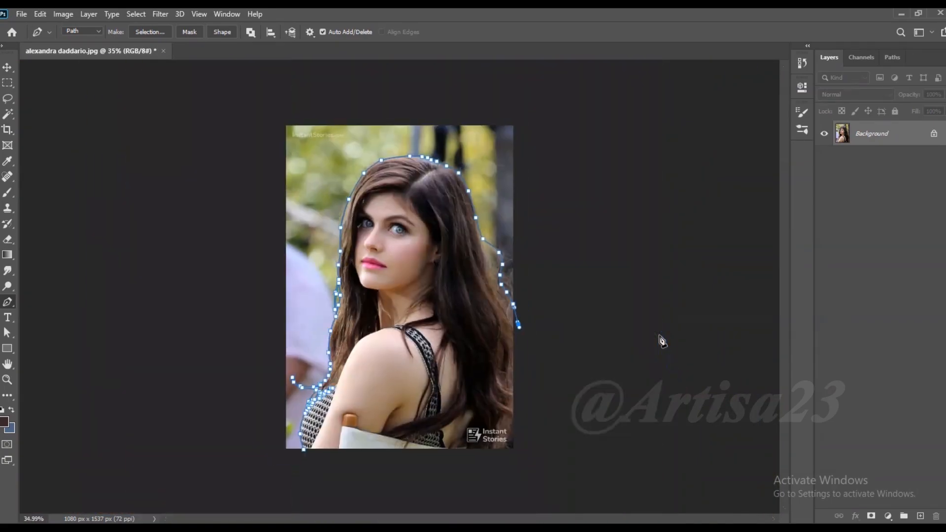
click(486, 422)
drag(398, 421, 354, 422)
click(327, 412)
Convert the closed path to a selection and copy the woman onto a new layer
scroll(401, 244, up, 9)
right_click(420, 210)
click(448, 261)
click(537, 142)
scroll(542, 206, down, 2)
key(ctrl+j)
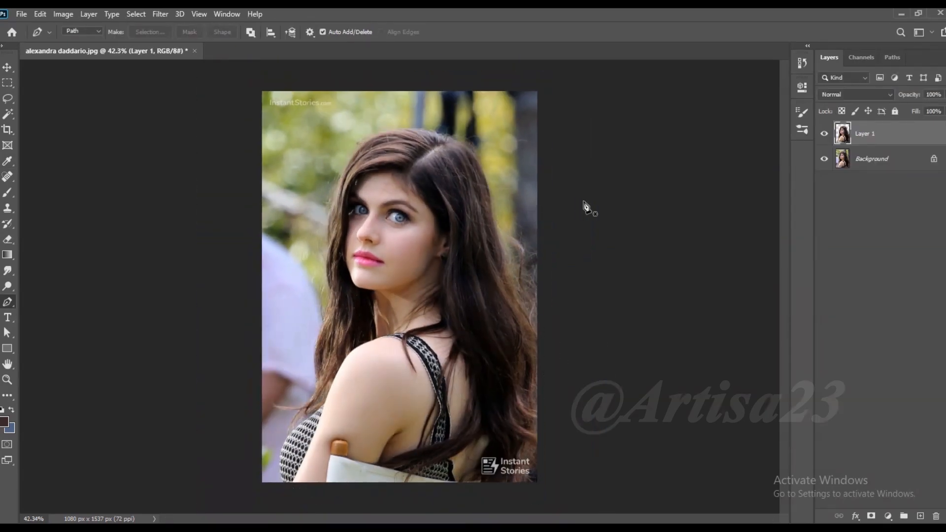
Unlock the Background layer and extend the canvas on all sides with the Crop tool to about 1588 x 1749 px
scroll(579, 205, down, 3)
click(933, 160)
click(908, 142)
click(9, 133)
drag(513, 290, 543, 292)
drag(398, 125, 399, 101)
drag(542, 288, 566, 274)
key(Return)
Add a new layer between the photo and the cutout and fill it with an olive-grey foreground colour
click(920, 516)
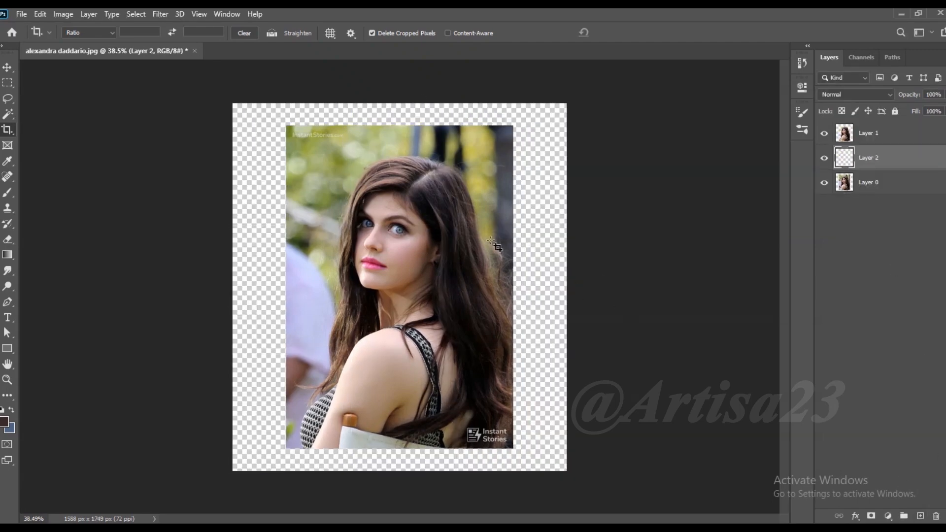
scroll(495, 248, up, 1)
click(8, 192)
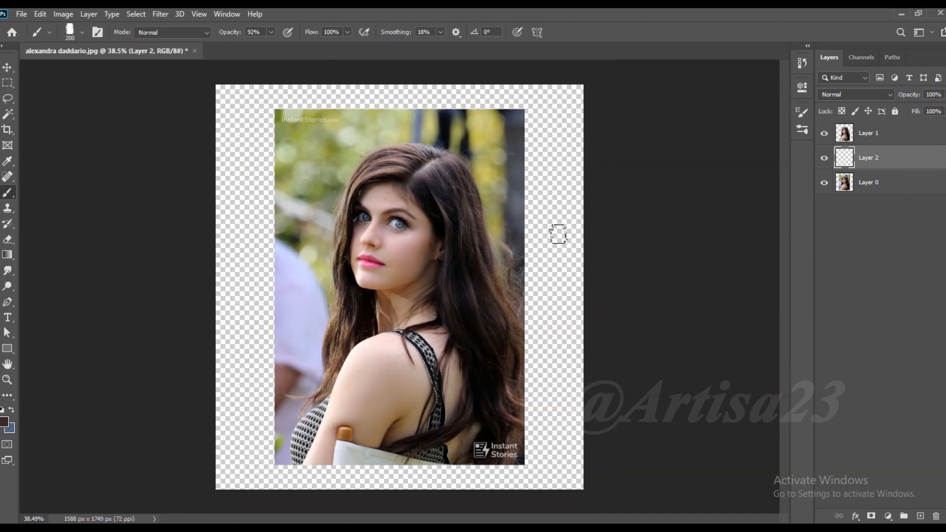
click(3, 422)
click(644, 313)
click(636, 310)
click(311, 240)
click(646, 323)
click(889, 234)
key(alt+BackSpace)
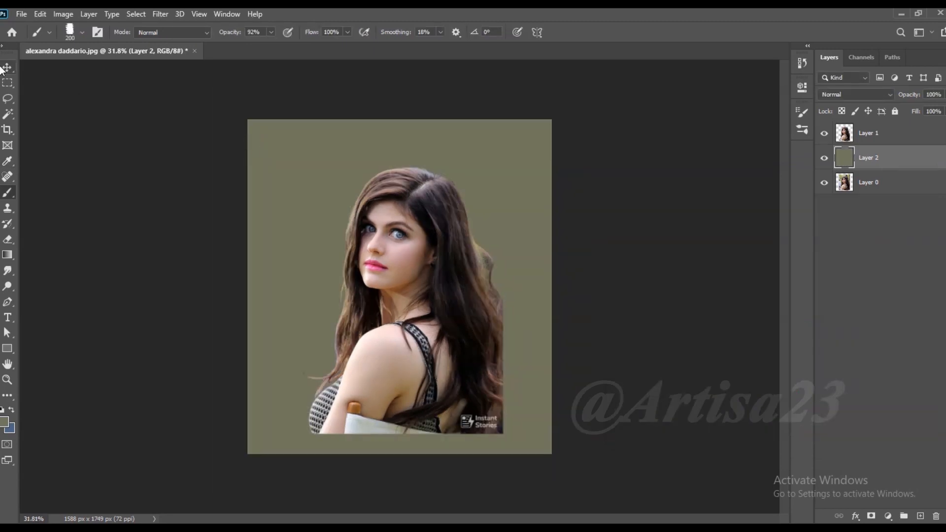
On Layer 1, trace a Pen path down the outer side of the gap between the back hair and the stray lock
key(v)
scroll(710, 170, up, 1)
scroll(517, 259, up, 6)
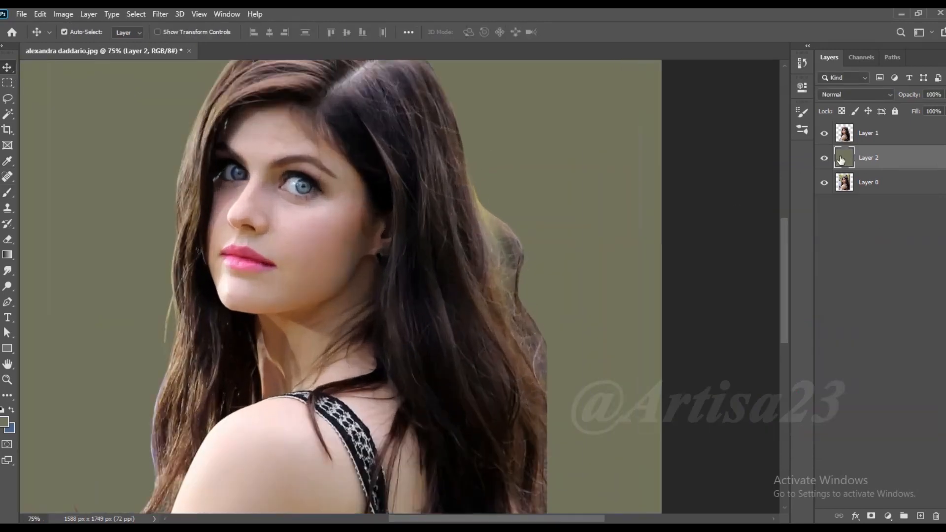
click(845, 137)
click(7, 302)
scroll(505, 234, up, 7)
click(484, 197)
drag(535, 251, 542, 265)
drag(535, 318, 536, 332)
drag(545, 387, 551, 397)
drag(574, 435, 577, 443)
Trace the path back up the gap's inner side along the main hair and close it
click(573, 463)
click(554, 428)
click(537, 395)
click(527, 374)
click(519, 337)
click(503, 311)
click(506, 279)
click(502, 239)
click(478, 188)
click(485, 199)
Convert the gap path to a selection and delete the leftover background inside it from Layer 1
right_click(515, 248)
click(547, 301)
click(539, 142)
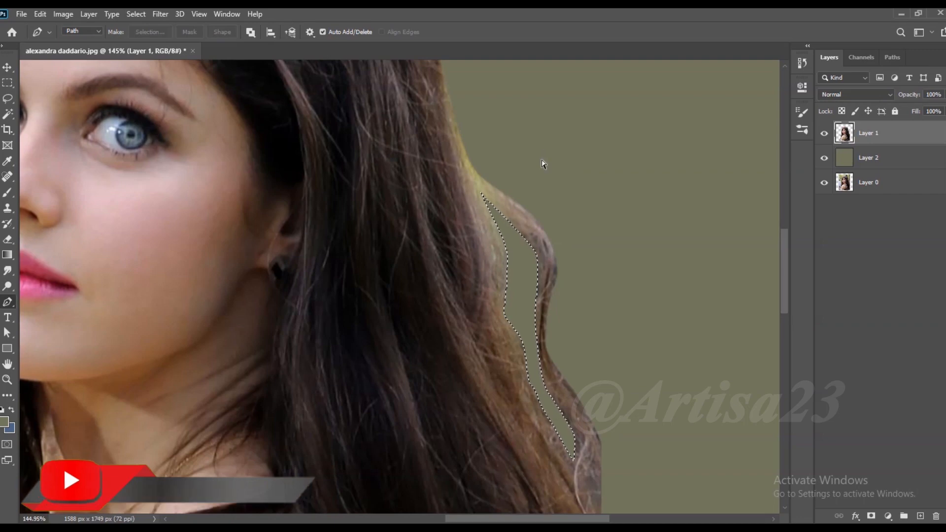
key(ctrl+shift+s)
text(d)
key(Escape)
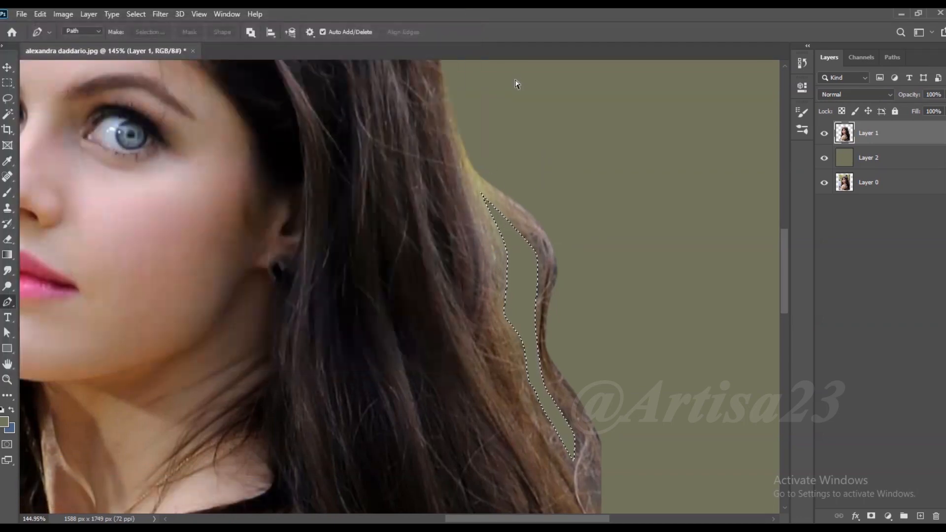
Save the layered document as a Photoshop file named alexandra-01
scroll(497, 241, down, 3)
key(ctrl+shift+s)
text(alexandra-01)
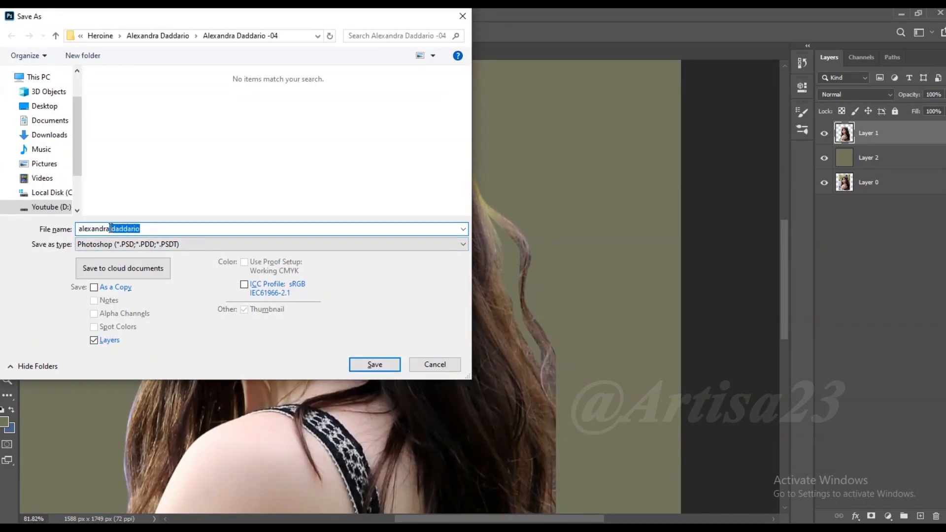
click(373, 364)
scroll(480, 302, down, 2)
scroll(479, 299, down, 8)
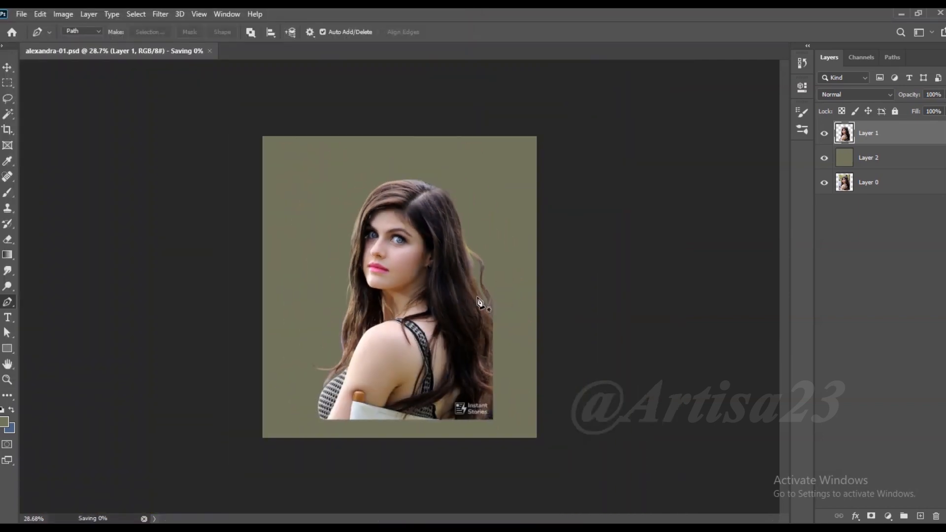
Duplicate Layer 1 beneath itself, hide the copy and make Layer 1 active
scroll(473, 315, up, 2)
drag(862, 134, 862, 147)
click(824, 158)
click(871, 136)
scroll(401, 268, up, 3)
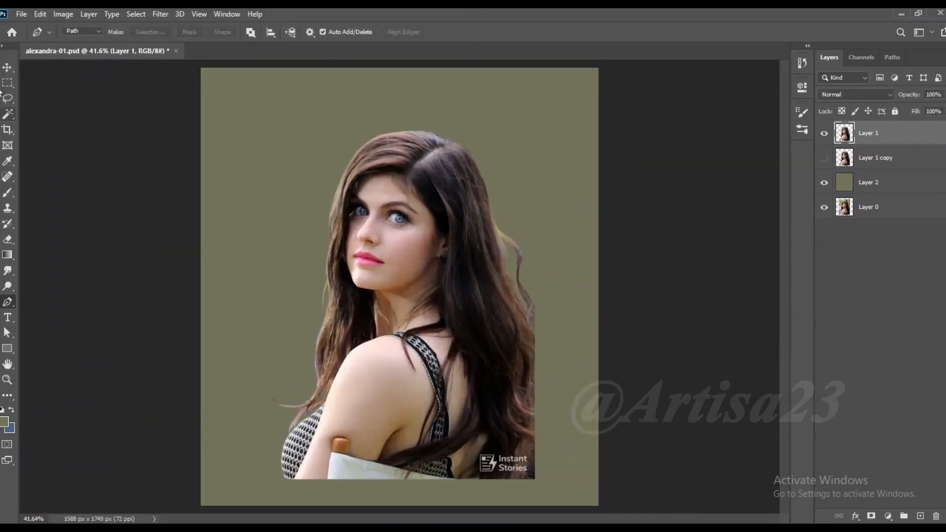
Apply Levels to Layer 1, raising the black input point and slightly lowering the white input point
key(v)
click(63, 14)
mouse_move(82, 44)
click(241, 55)
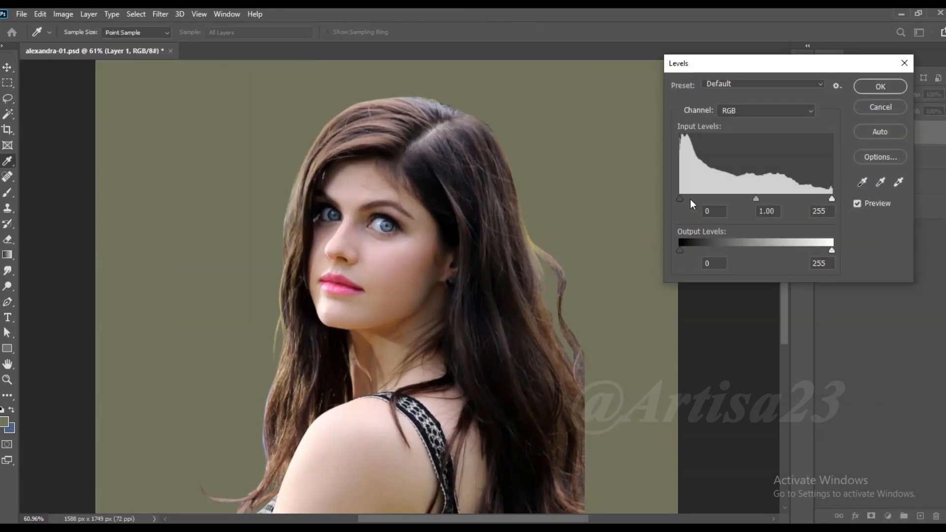
drag(680, 198, 688, 198)
drag(832, 197, 829, 194)
click(879, 87)
Apply a Curves adjustment to the woman on Layer 1
scroll(513, 259, down, 5)
scroll(405, 239, up, 10)
click(63, 13)
mouse_move(84, 43)
click(224, 66)
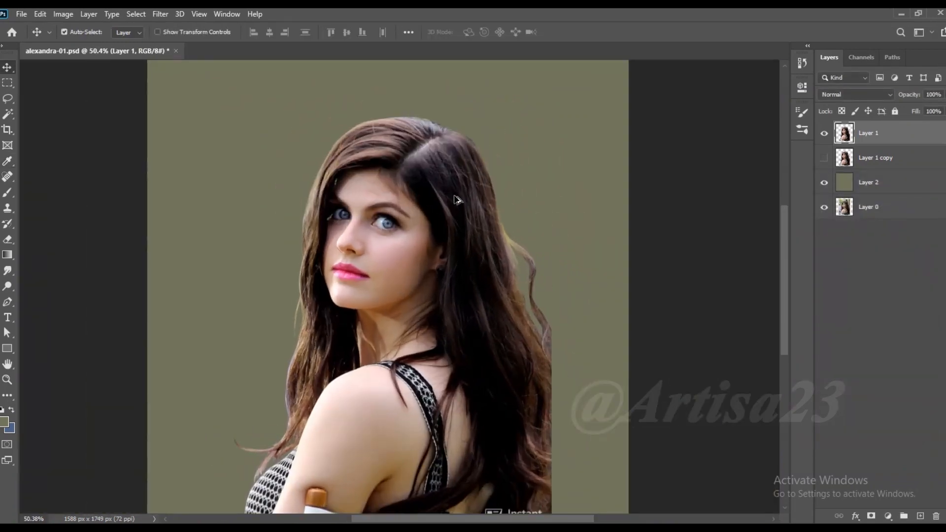
Duplicate the adjusted Layer 1 beneath itself and make the upper layer active
scroll(458, 200, up, 4)
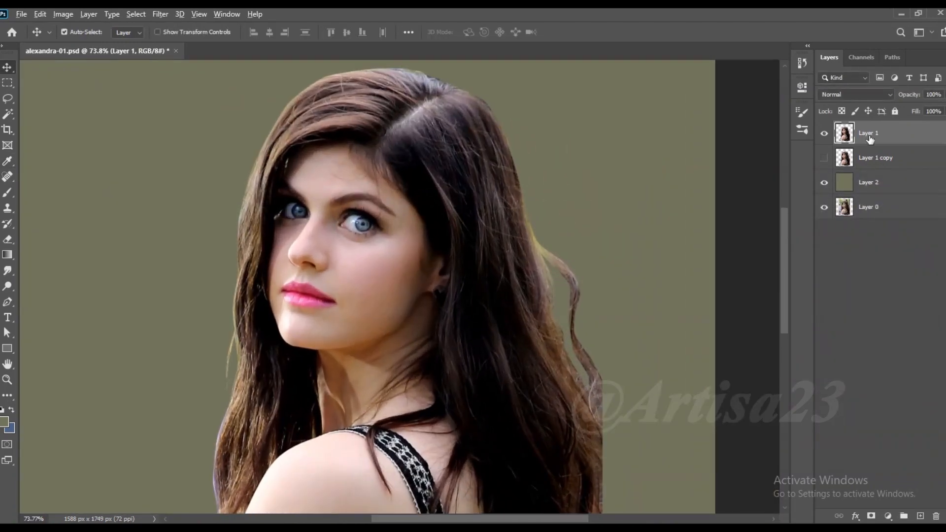
drag(875, 139, 865, 150)
click(868, 138)
scroll(367, 212, up, 2)
Sharpen Layer 1 with Unsharp Mask at amount 82%, radius 8.5 pixels and threshold 0
click(157, 17)
mouse_move(187, 217)
click(376, 272)
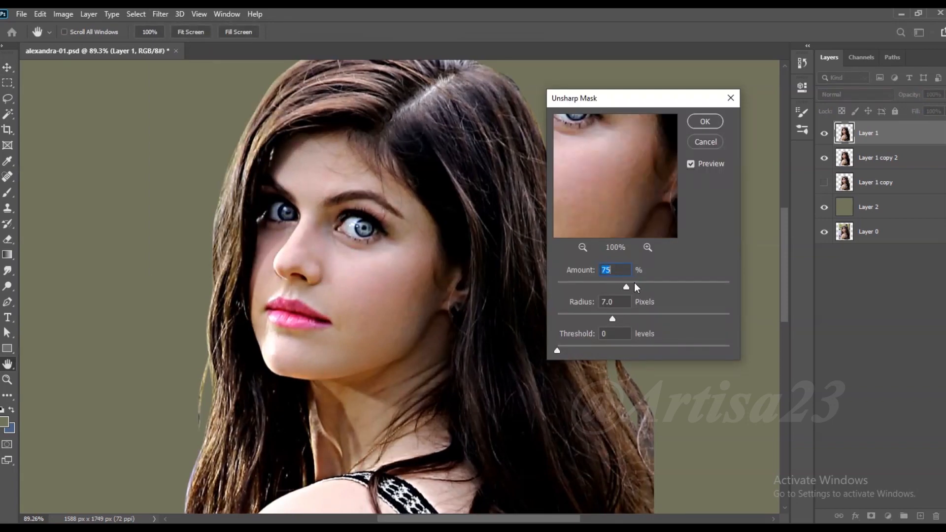
drag(612, 319, 623, 319)
drag(632, 286, 646, 290)
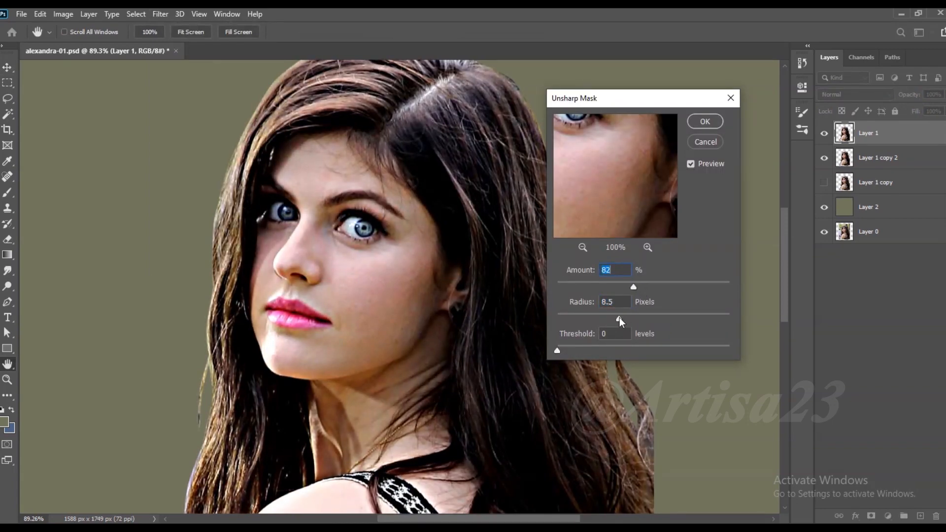
click(705, 121)
Hide the Layer 1 copy 2 duplicate and save the document
key(v)
key(ctrl+0)
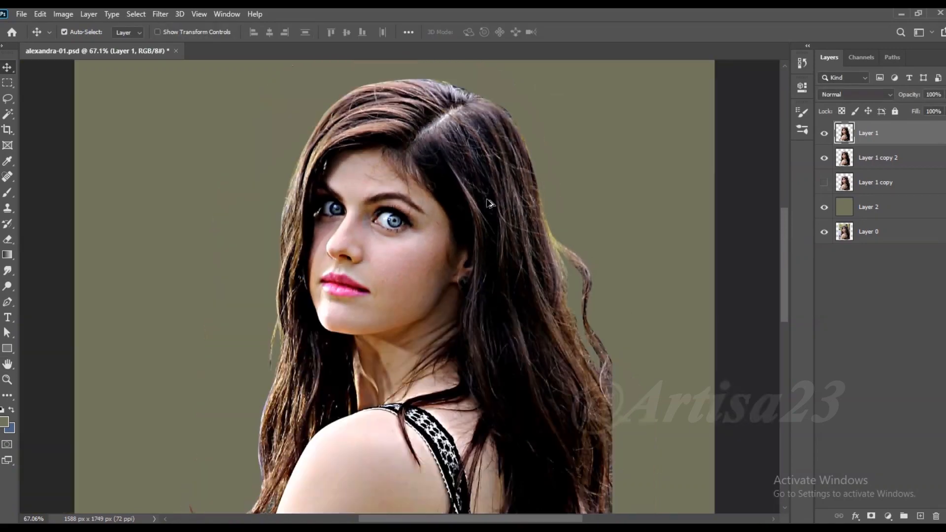
click(824, 157)
key(ctrl+minus)
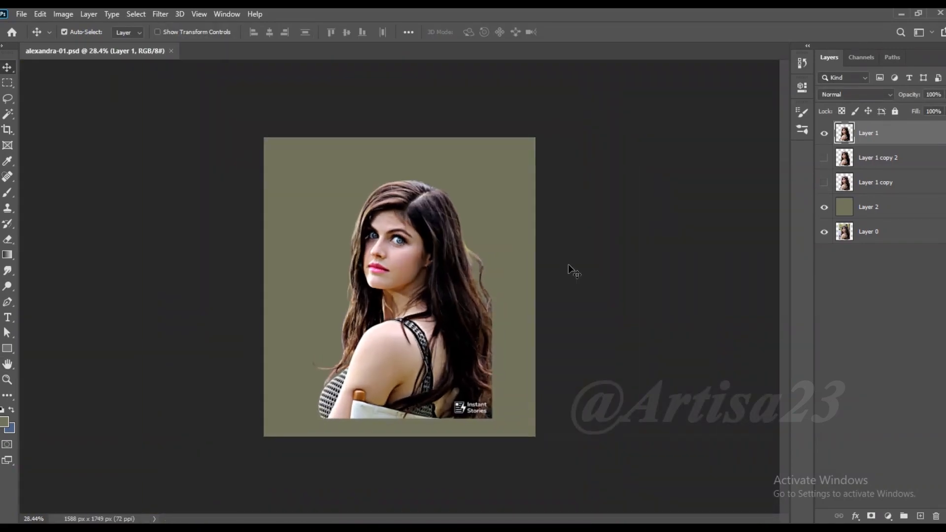
Smooth the forehead skin on Layer 1 with the Smudge tool at 52% strength
scroll(432, 239, up, 13)
click(12, 269)
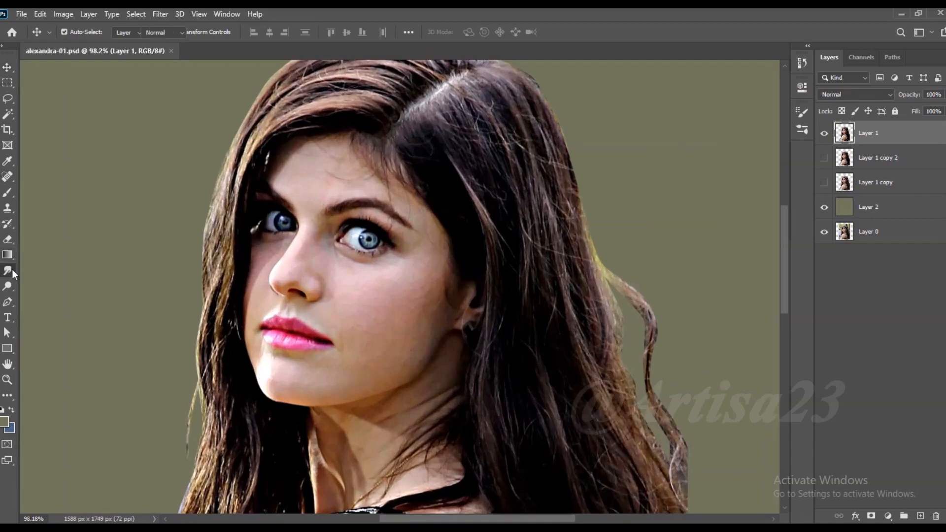
scroll(356, 167, up, 8)
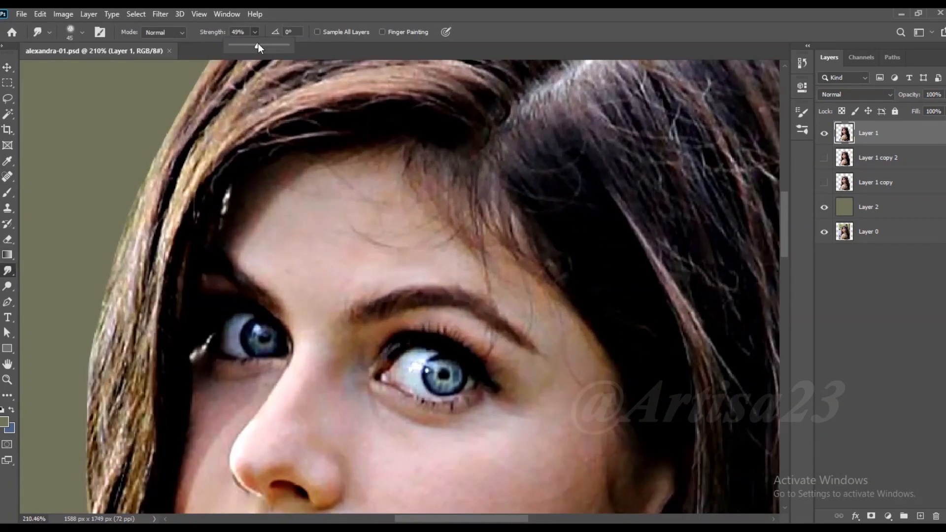
drag(258, 44, 258, 44)
click(334, 179)
mouse_move(388, 184)
mouse_down()
mouse_move(312, 196)
mouse_move(308, 183)
mouse_move(273, 211)
mouse_up()
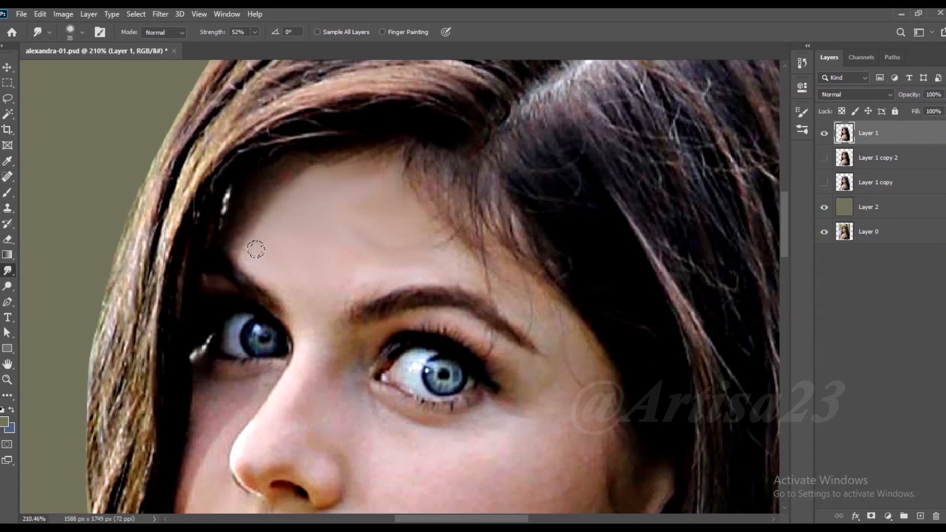
Smudge the fine hairs along the parting-side hairline and blend the temple skin with a smaller brush
mouse_move(428, 223)
mouse_down()
mouse_move(433, 162)
mouse_move(450, 158)
mouse_move(473, 226)
mouse_up()
key(bracketleft)
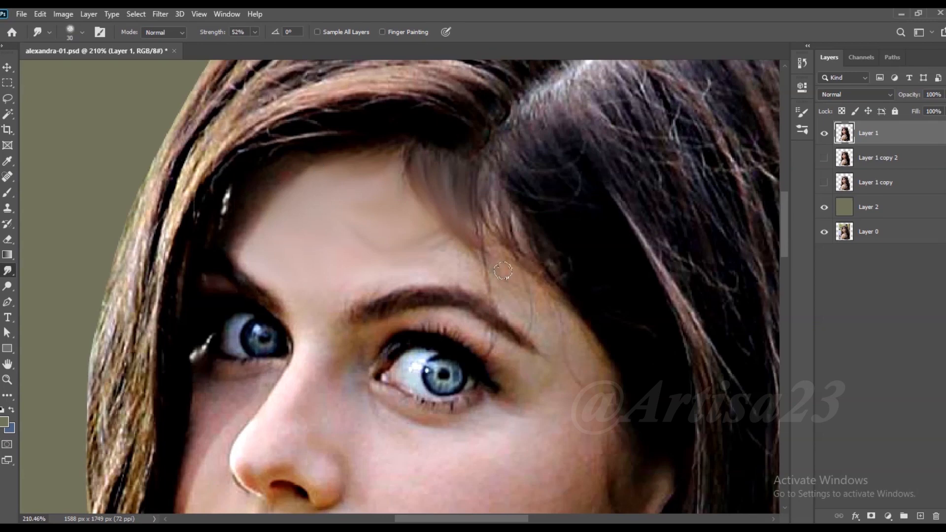
key(bracketleft)
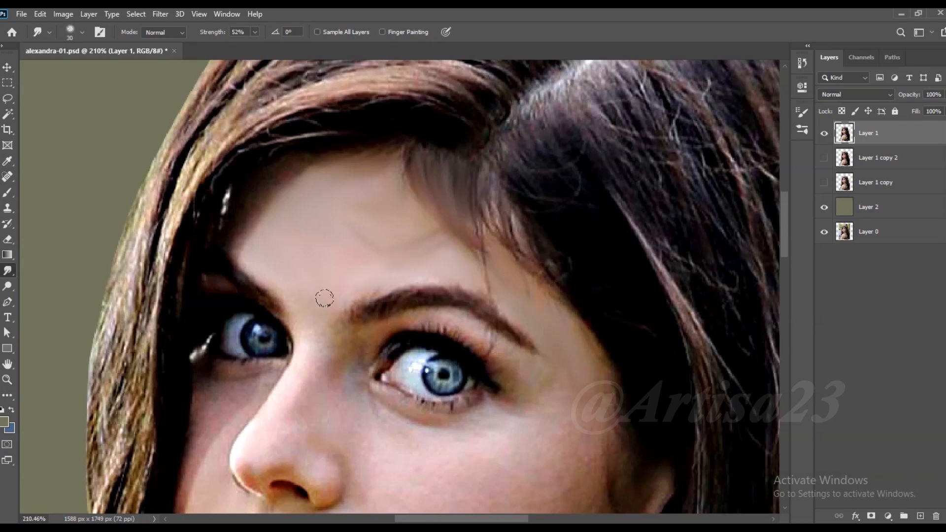
Smudge the eyelid, lashes, under-eye skin and eyebrow surroundings of the near eye smooth, varying the brush size
key(bracketleft)
scroll(457, 433, up, 3)
key(bracketleft)
key(bracketright)
mouse_move(442, 390)
mouse_down()
mouse_move(415, 380)
mouse_move(369, 327)
mouse_move(384, 355)
mouse_move(418, 324)
mouse_move(455, 332)
mouse_move(456, 357)
mouse_up()
key(bracketleft)
mouse_move(495, 285)
mouse_down()
mouse_move(469, 290)
mouse_move(397, 264)
mouse_move(517, 332)
mouse_move(370, 261)
mouse_move(462, 277)
mouse_move(519, 334)
mouse_move(534, 372)
mouse_up()
key(bracketright)
mouse_move(523, 312)
mouse_down()
mouse_move(485, 270)
mouse_move(536, 354)
mouse_move(492, 277)
mouse_up()
key(bracketright)
key(bracketright)
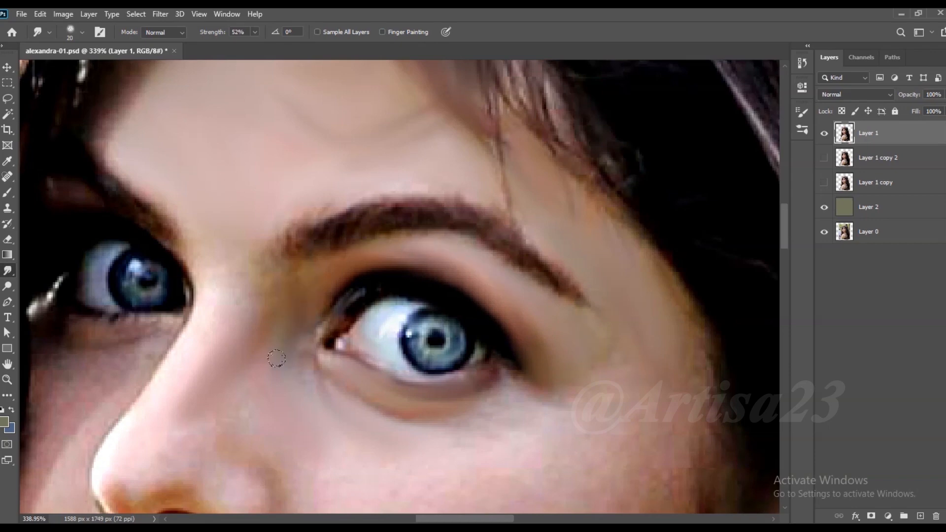
Blend the nose bridge and the skin beneath the near eye with a small Smudge brush
key(bracketleft)
key(bracketleft)
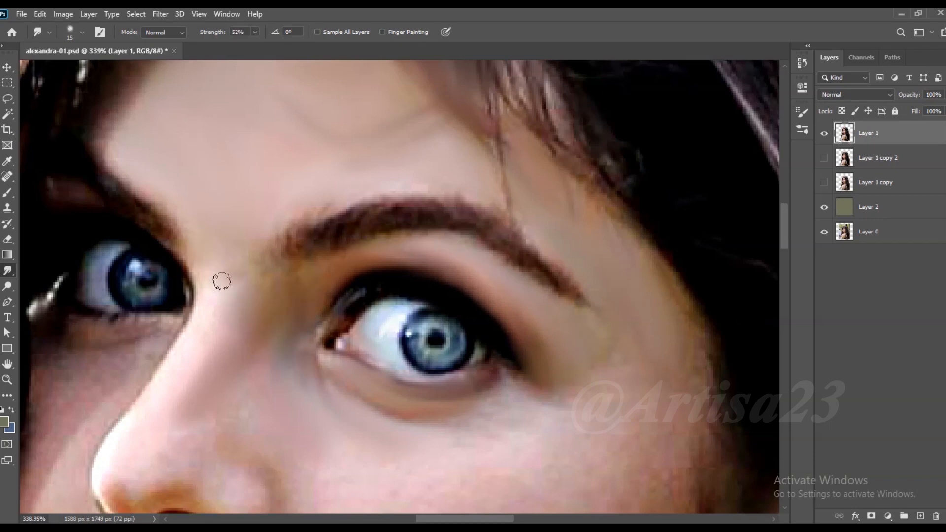
scroll(169, 393, down, 1)
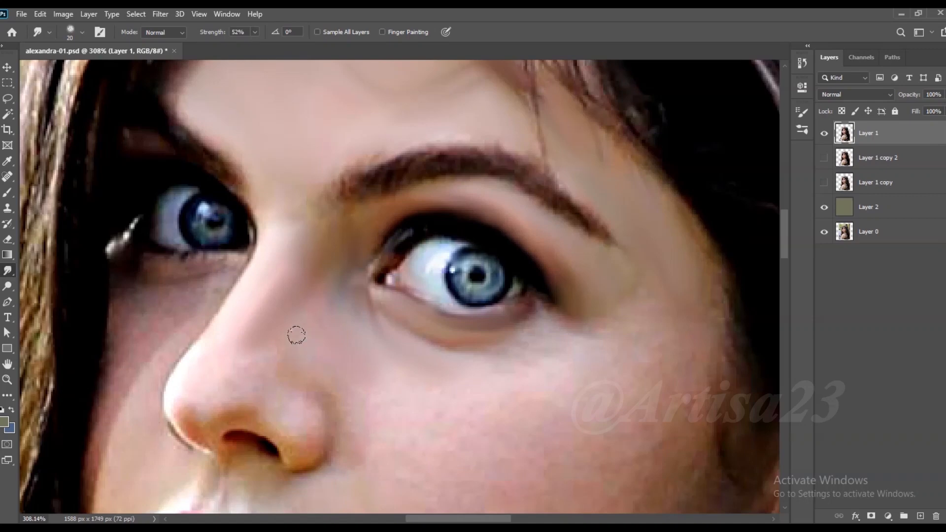
key(bracketright)
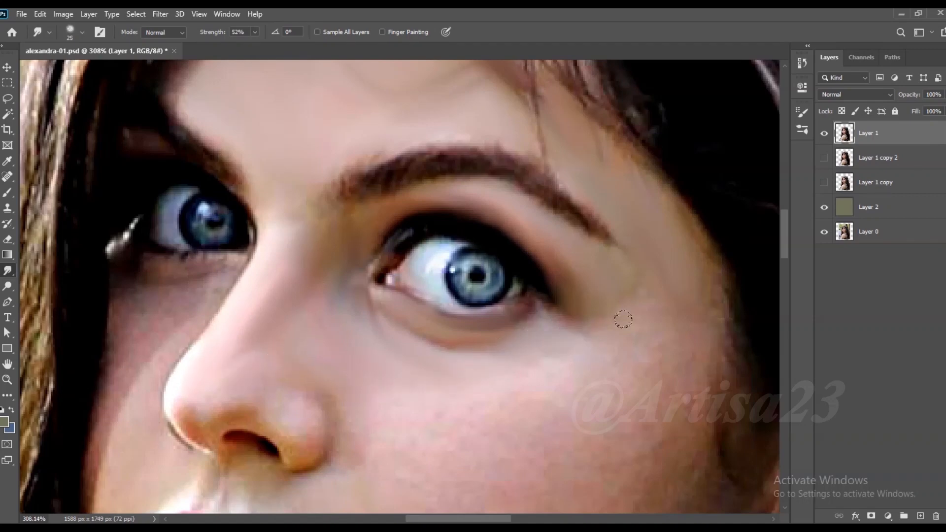
Smudge the far eye's outer corner, under-eye area and the cheek skin below it smooth
key(bracketleft)
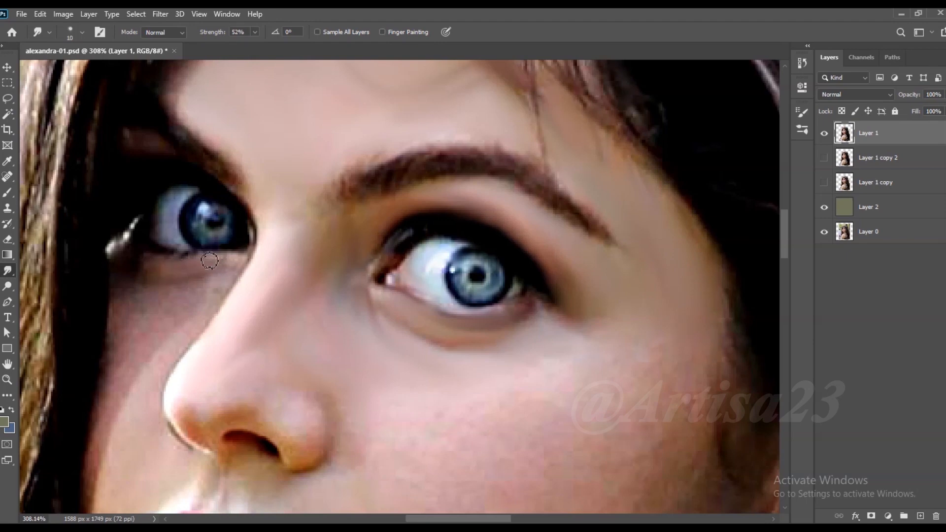
key(bracketright)
mouse_move(127, 242)
mouse_down()
mouse_move(112, 236)
mouse_move(184, 270)
mouse_move(100, 243)
mouse_move(111, 268)
mouse_up()
key(bracketleft)
drag(143, 297, 223, 268)
mouse_move(177, 301)
mouse_down()
mouse_move(121, 321)
mouse_move(171, 320)
mouse_up()
key(bracketright)
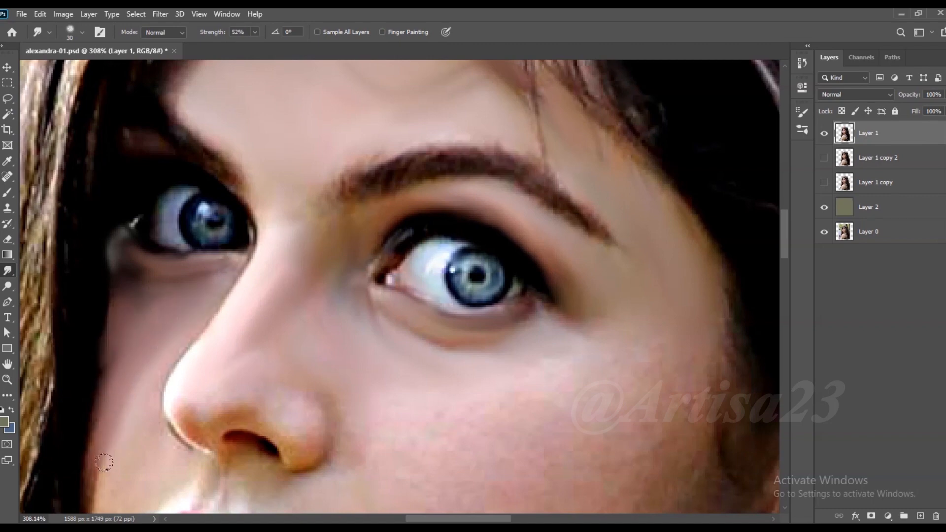
Smooth the far cheek between the nose and the dark hair with smudge strokes
scroll(178, 489, up, 2)
drag(178, 489, 201, 392)
drag(147, 347, 98, 384)
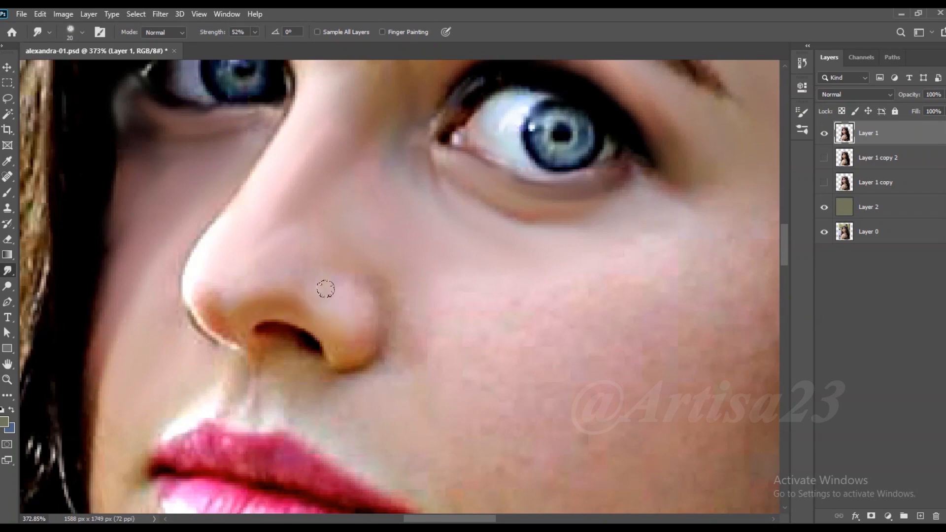
Blend the tip and nostril wing of the nose with the Smudge tool and save the document
key(bracketright)
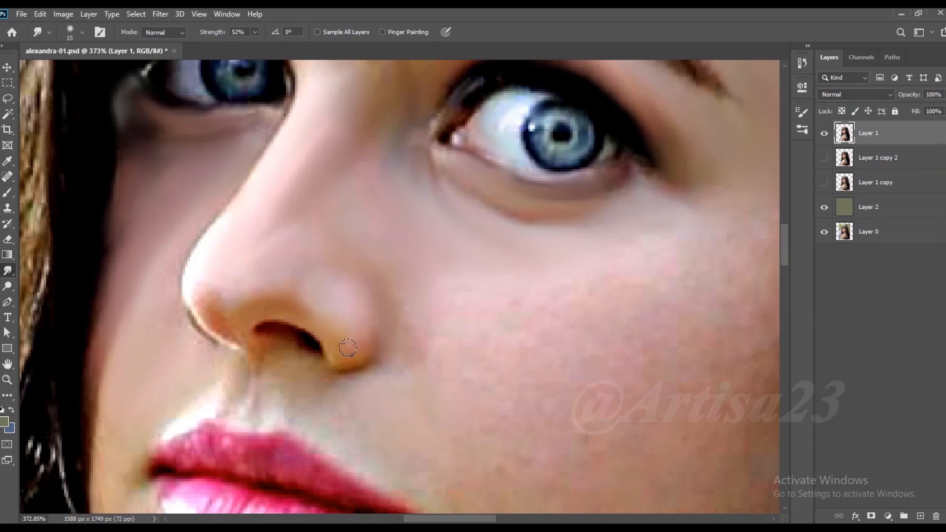
key(bracketleft)
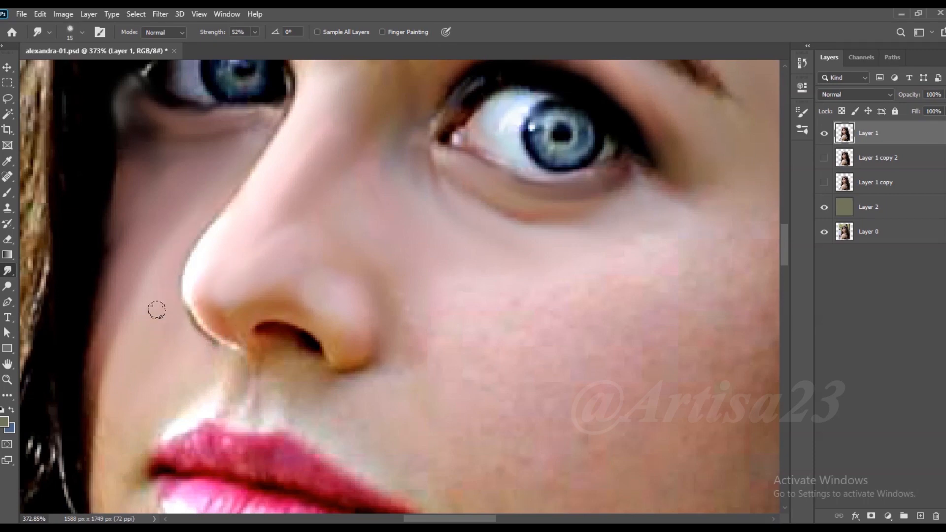
scroll(397, 353, down, 10)
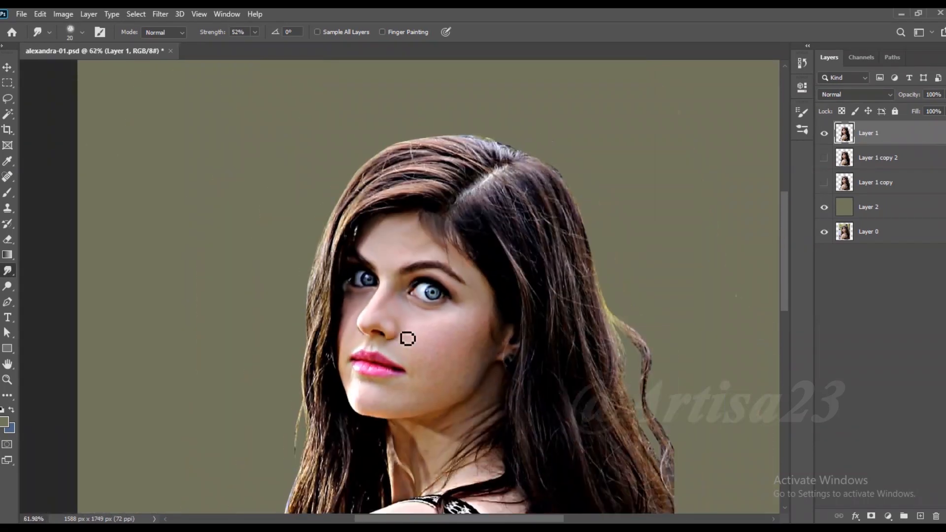
key(bracketright)
key(bracketright)
key(bracketright)
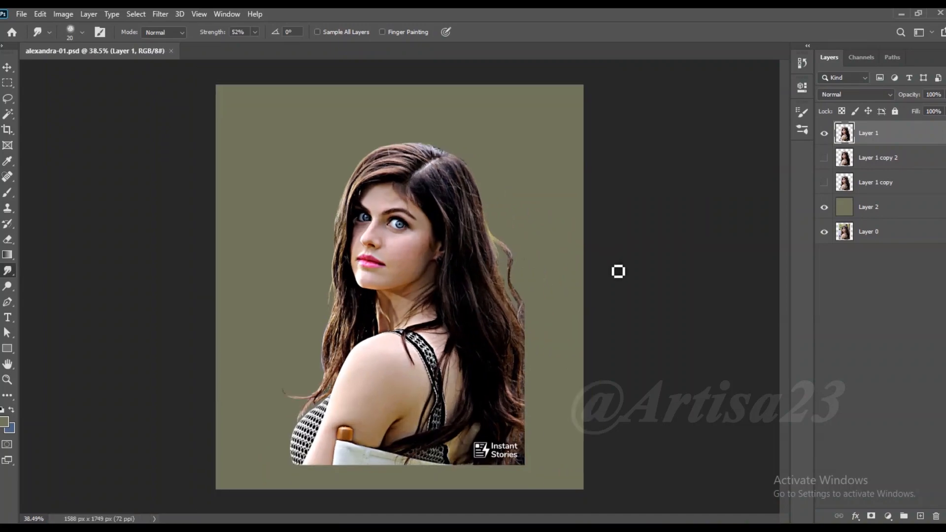
Smudge the lower nose outline and the skin between nose and upper lip with a fine brush
scroll(397, 253, up, 5)
scroll(354, 254, down, 1)
scroll(355, 254, up, 4)
key(bracketleft)
key(bracketleft)
key(bracketleft)
key(bracketleft)
scroll(338, 260, up, 2)
drag(340, 303, 339, 304)
mouse_move(329, 278)
mouse_down()
mouse_move(328, 303)
mouse_move(311, 290)
mouse_up()
drag(313, 249, 302, 290)
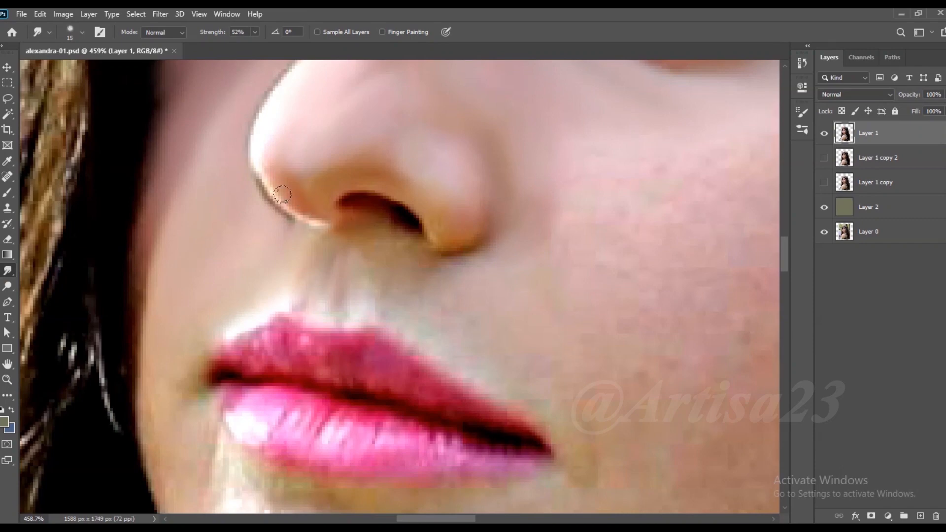
Smooth the upper lip and the skin along its border with the Smudge tool
key(bracketright)
key(bracketright)
key(bracketright)
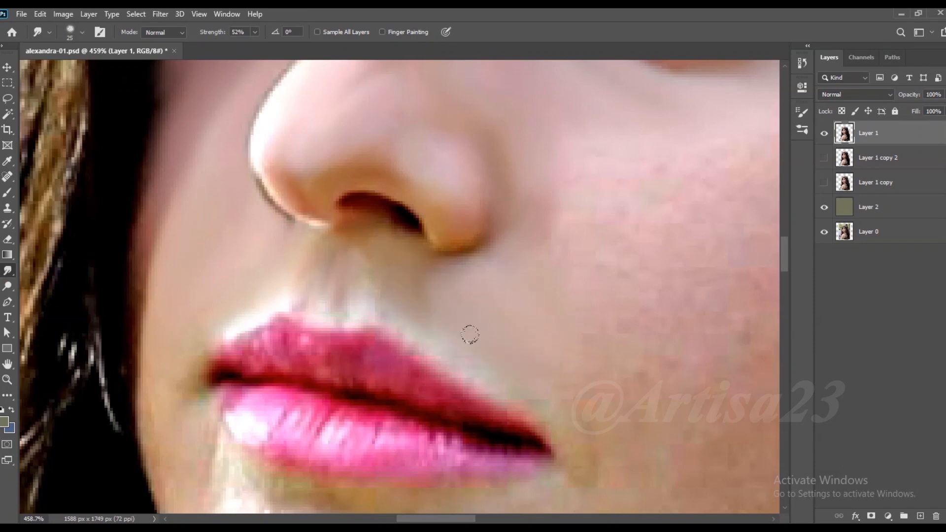
mouse_move(382, 298)
mouse_down()
mouse_move(419, 365)
mouse_move(334, 342)
mouse_move(250, 348)
mouse_up()
key(bracketleft)
key(bracketleft)
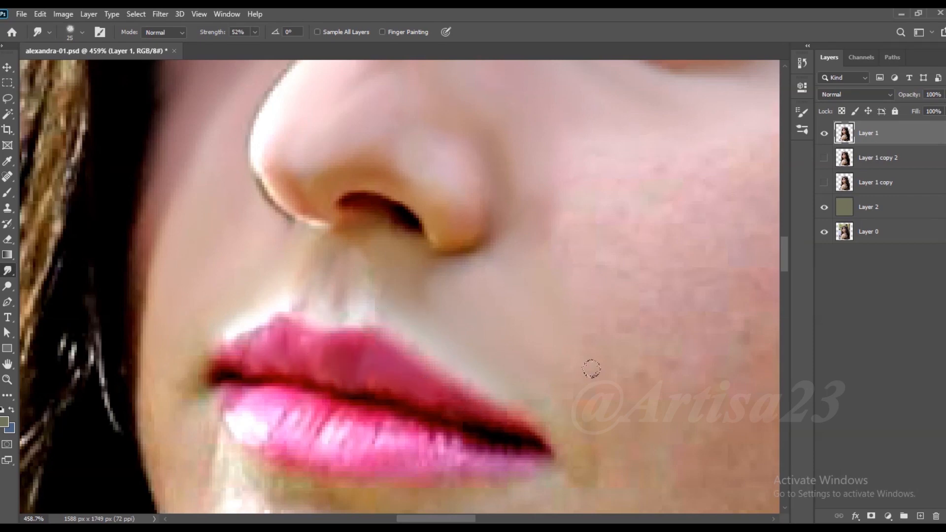
Smudge the near cheek beside the nose and under the eye smooth with a larger brush
scroll(562, 240, down, 7)
key(bracketright)
key(bracketright)
key(bracketright)
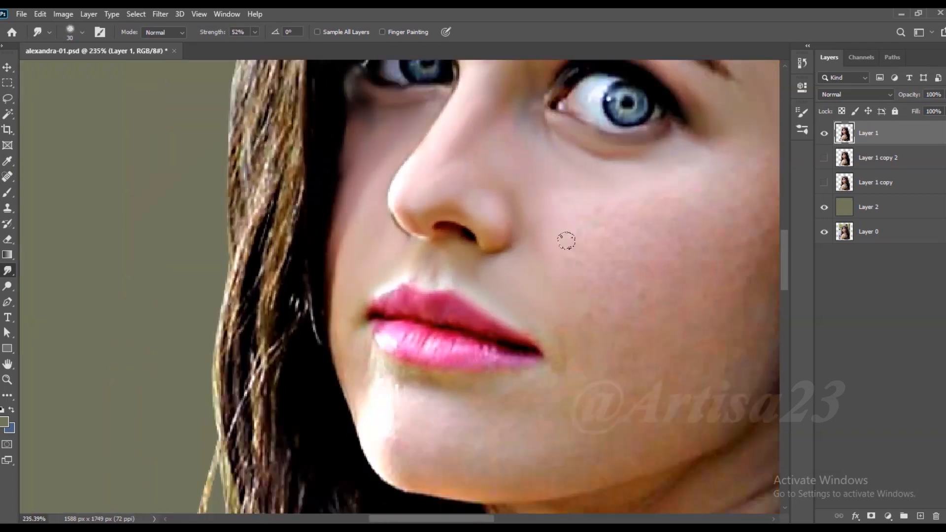
scroll(547, 217, up, 3)
key(bracketright)
key(bracketright)
key(bracketright)
key(bracketright)
key(bracketright)
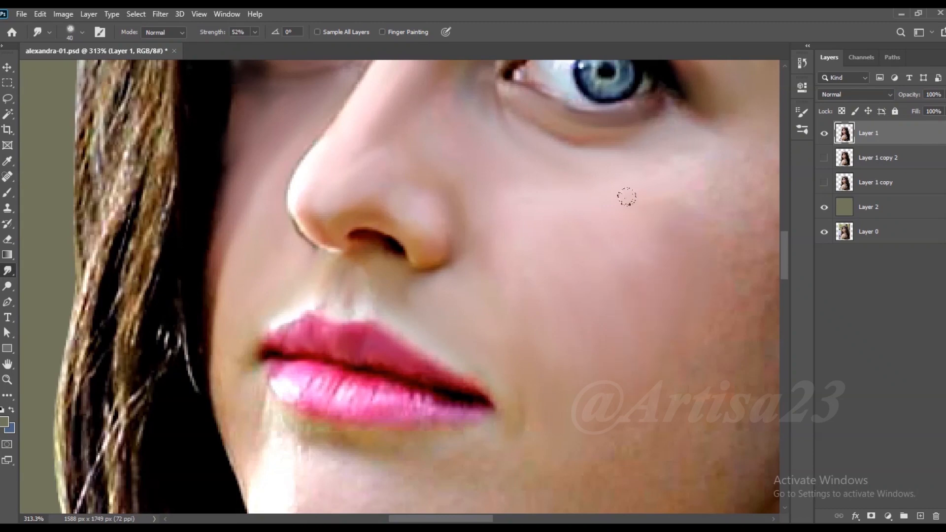
Smooth the outer part of the near cheek toward the ear and the jaw with smudge strokes
scroll(436, 243, down, 4)
scroll(593, 213, up, 3)
key(bracketleft)
drag(633, 243, 613, 237)
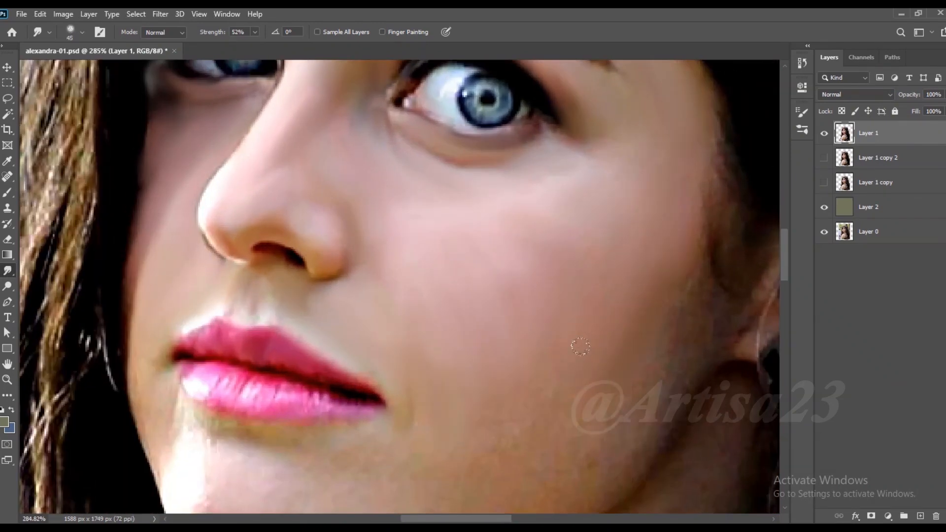
scroll(597, 372, down, 2)
key([)
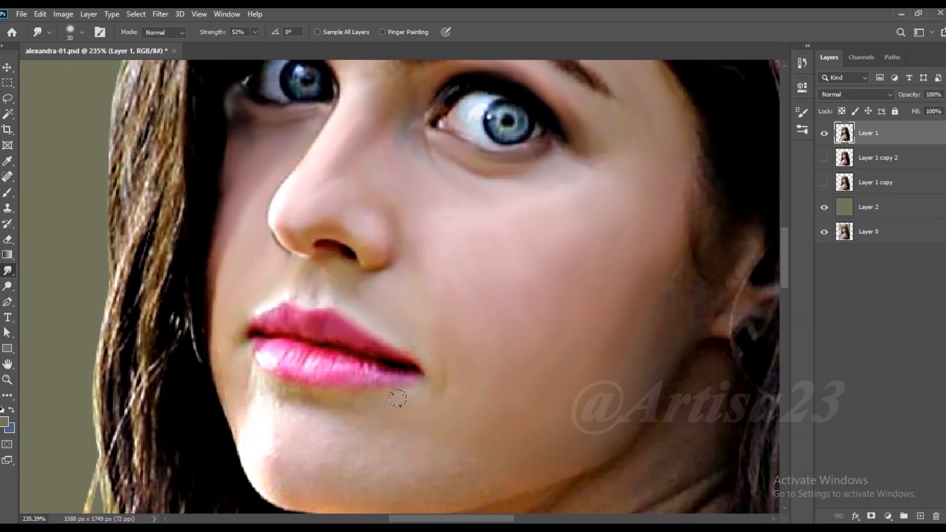
Smudge the chin and the skin beneath the lower lip smooth, including the bright highlight edge
key(bracketright)
key(bracketright)
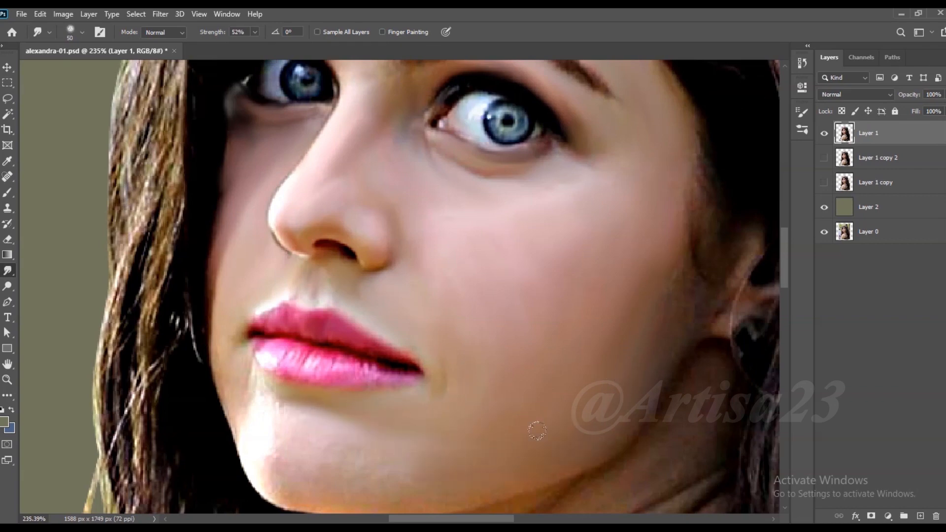
scroll(556, 390, down, 1)
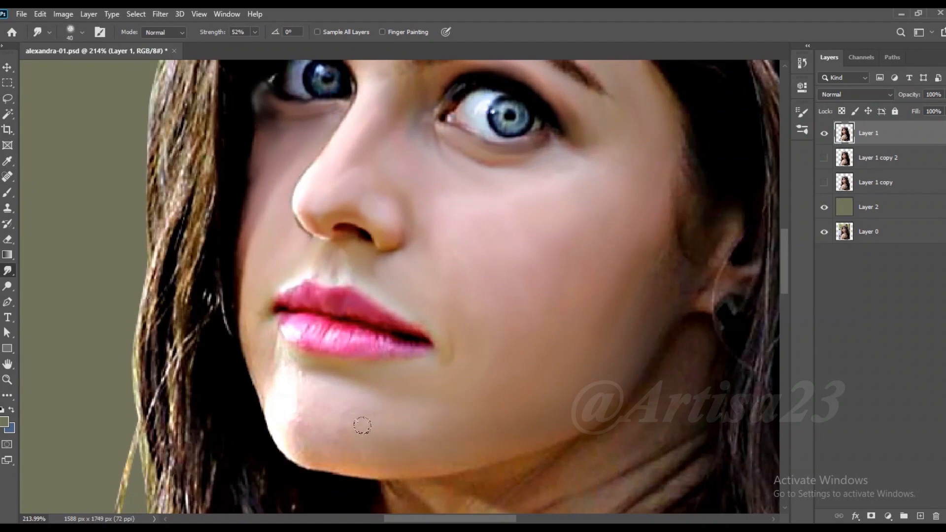
key(bracketright)
key(bracketright)
key(bracketright)
mouse_move(263, 347)
mouse_down()
mouse_move(291, 382)
mouse_move(304, 428)
mouse_move(351, 452)
mouse_move(325, 439)
mouse_up()
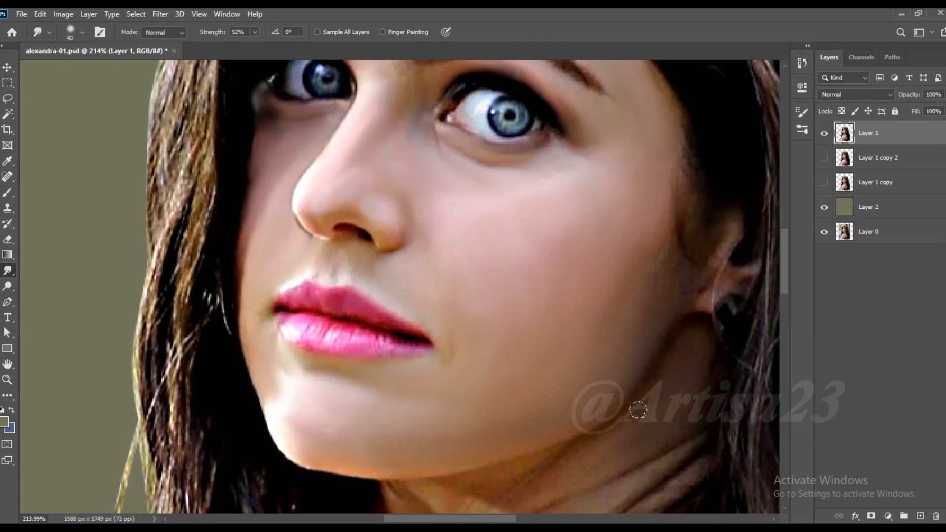
Blend the jawline and the shadowed upper neck beneath it with the Smudge tool
drag(519, 466, 534, 352)
scroll(534, 351, up, 2)
mouse_move(448, 396)
mouse_down()
mouse_move(557, 385)
mouse_move(566, 419)
mouse_up()
drag(572, 329, 599, 317)
key(bracketright)
drag(428, 375, 507, 395)
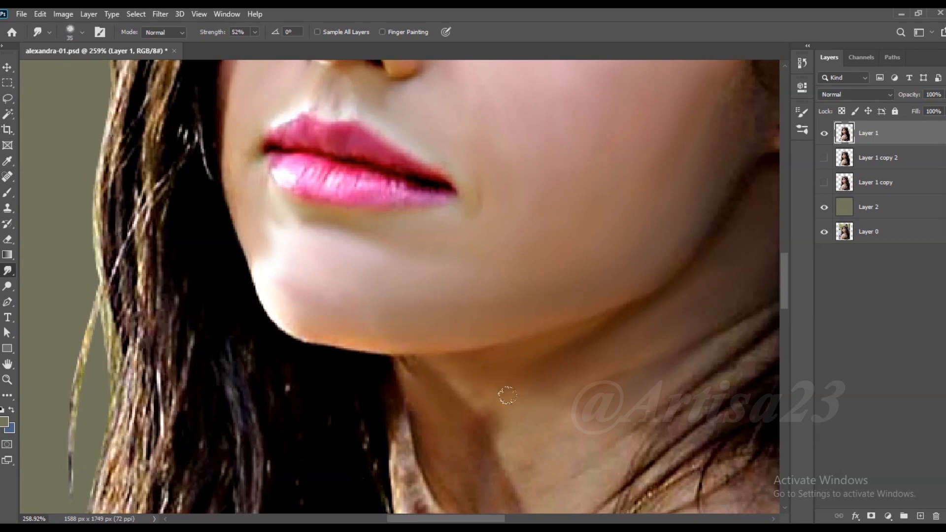
Smooth the middle of the neck and its folds with a larger Smudge brush
scroll(423, 441, down, 2)
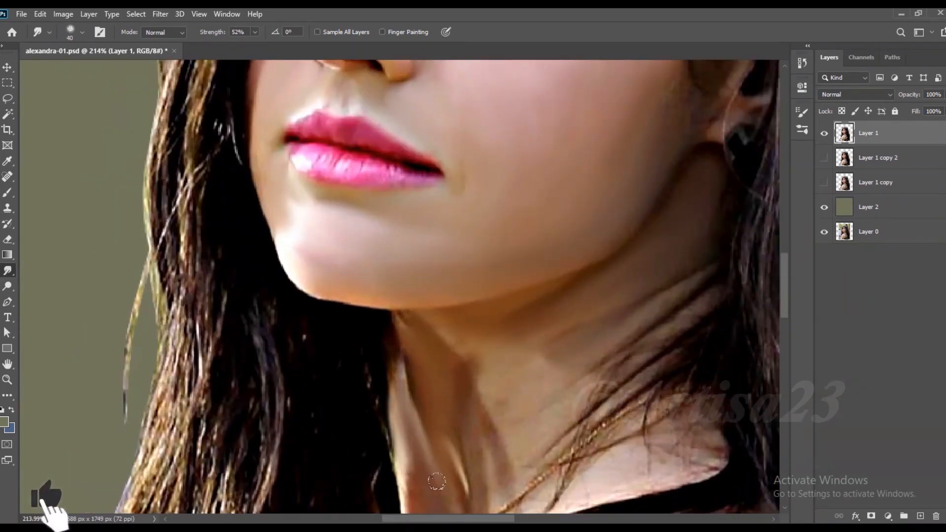
scroll(470, 390, down, 1)
key(bracketright)
key(bracketright)
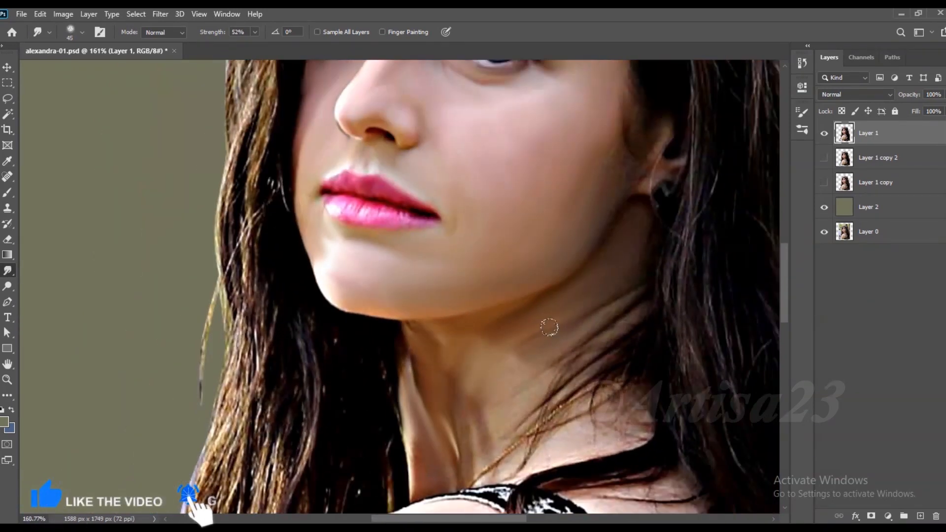
key(bracketright)
drag(562, 347, 477, 401)
Smudge the collarbone skin under the loose strands and the neck's edge beside the hair with a smaller brush
key(bracketleft)
key(bracketleft)
key(bracketleft)
key(bracketleft)
mouse_move(617, 409)
mouse_down()
mouse_move(563, 439)
mouse_move(628, 403)
mouse_move(595, 392)
mouse_move(550, 425)
mouse_move(534, 446)
mouse_up()
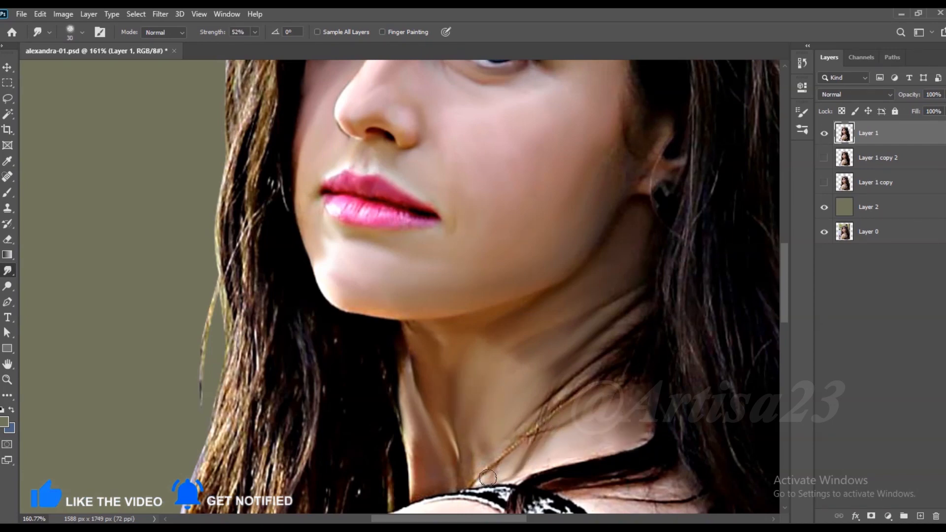
key(bracketright)
key(bracketleft)
drag(410, 414, 408, 466)
drag(394, 354, 394, 390)
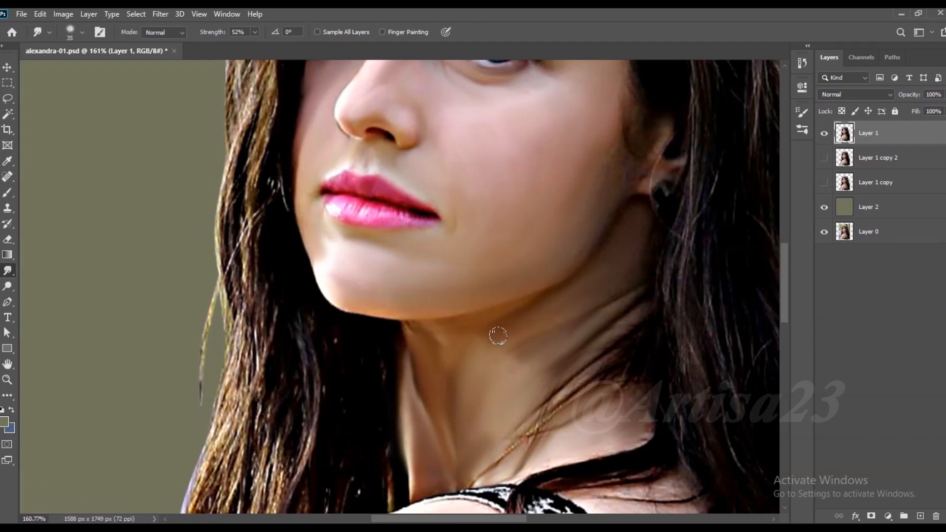
Blend the edge of the cheek in front of the ear with smudge strokes
scroll(469, 338, down, 5)
scroll(583, 182, up, 7)
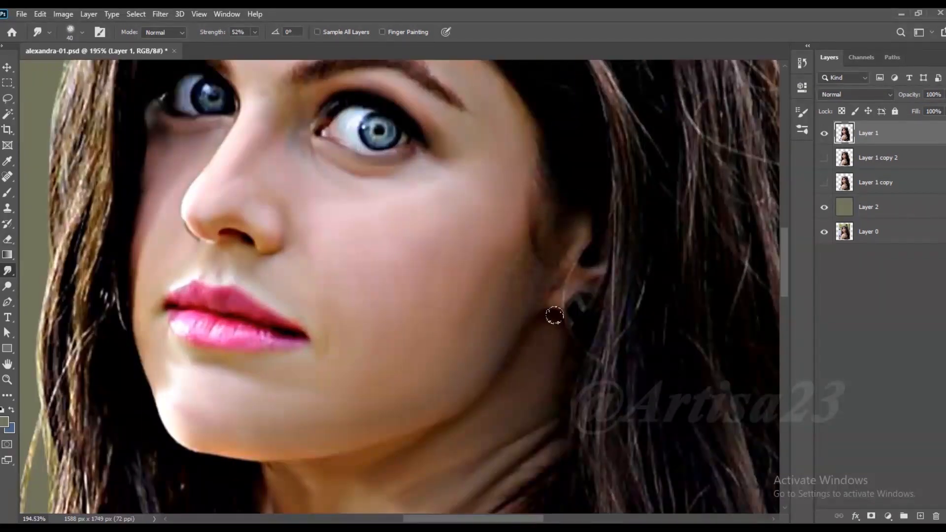
drag(536, 208, 509, 280)
Smudge the patterned shoulder strap into smooth black fabric and blend the bare back skin beside it
scroll(527, 249, down, 6)
scroll(475, 392, up, 3)
key(bracketleft)
key(bracketleft)
key(bracketleft)
mouse_move(447, 321)
mouse_down()
mouse_move(494, 382)
mouse_move(507, 424)
mouse_move(499, 386)
mouse_move(512, 482)
mouse_up()
key(bracketleft)
key(bracketleft)
mouse_move(546, 384)
mouse_down()
mouse_move(517, 381)
mouse_move(504, 346)
mouse_move(515, 313)
mouse_move(513, 359)
mouse_up()
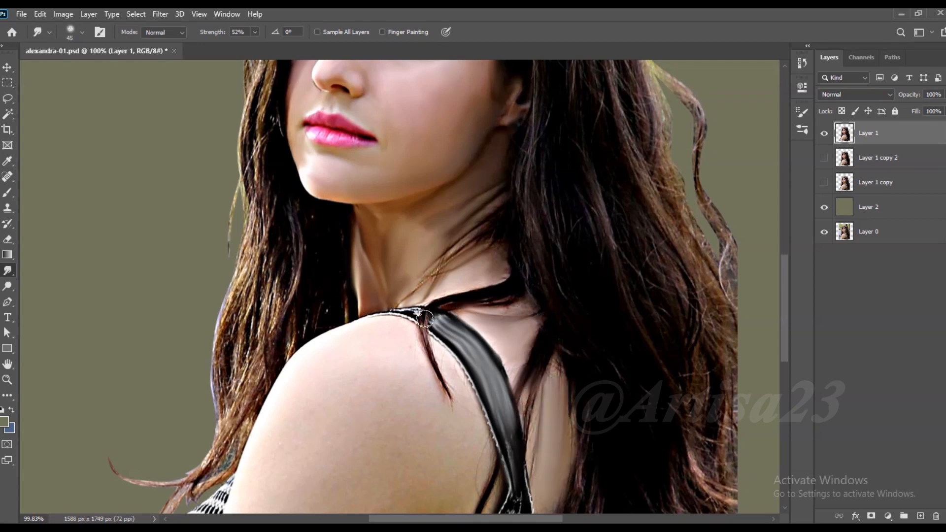
Smudge the strap's upper edge and the thin hair strand falling over the shoulder
drag(455, 350, 445, 374)
drag(422, 331, 445, 387)
key(bracketright)
key(bracketright)
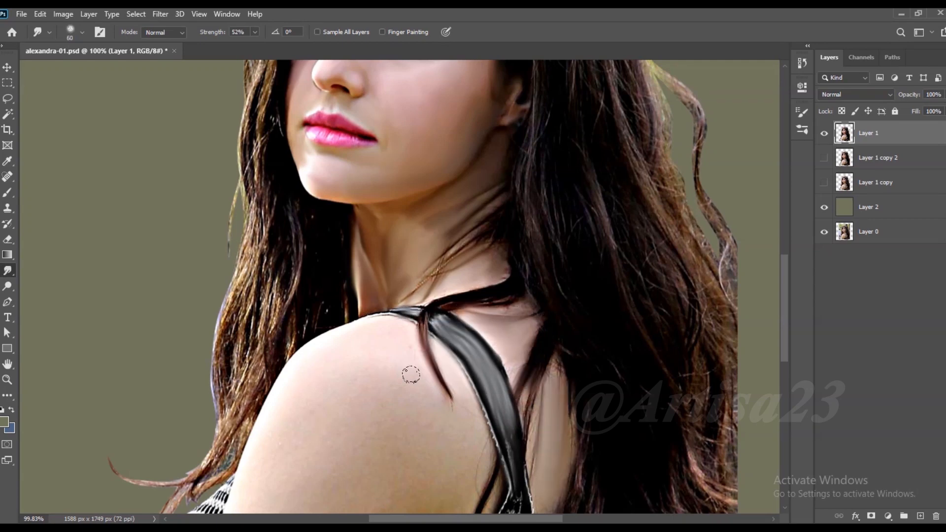
Smooth the shoulder skin beside the strap with smudge strokes, using a larger brush of size 100
key(bracketright)
mouse_move(365, 373)
mouse_down()
mouse_move(433, 405)
mouse_move(438, 452)
mouse_up()
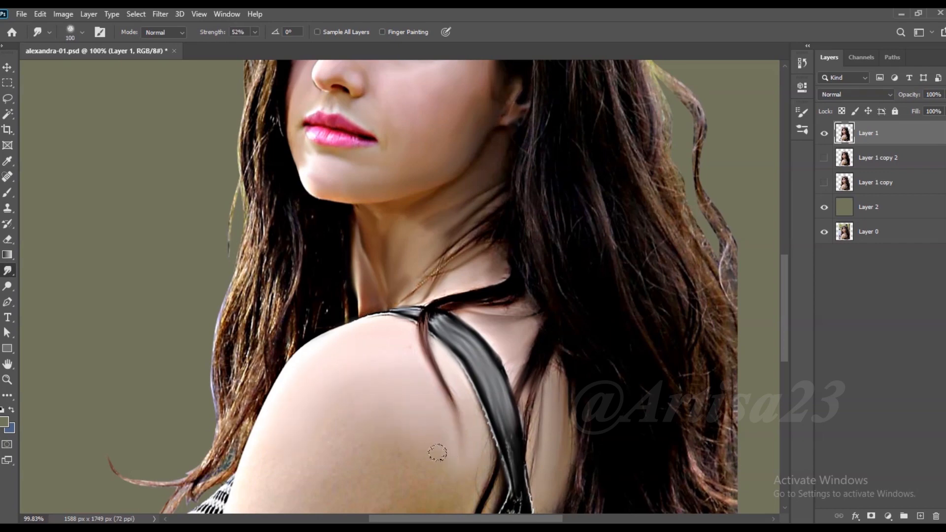
scroll(418, 302, down, 4)
scroll(418, 320, up, 3)
scroll(424, 320, down, 2)
Smudge the upper arm skin smooth and pull the arm's cut-off lower edge softly into the olive background
mouse_move(355, 442)
mouse_down()
mouse_move(377, 471)
mouse_move(322, 495)
mouse_up()
key(bracketright)
drag(320, 423, 331, 491)
scroll(373, 435, down, 3)
drag(373, 437, 377, 482)
drag(349, 441, 340, 488)
drag(379, 434, 392, 479)
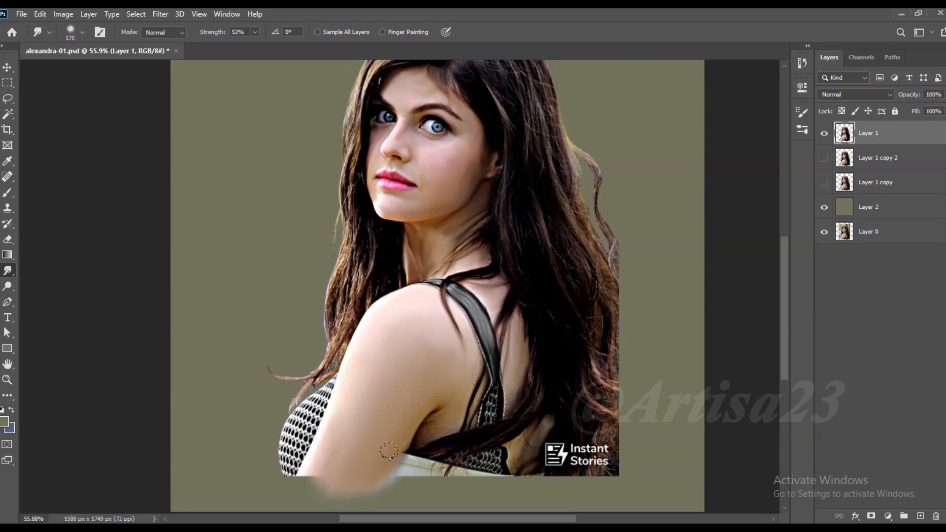
Smudge the patterned lower section of the back strap into smooth dark fabric with a smaller brush
scroll(459, 442, up, 3)
key(bracketleft)
key(bracketleft)
key(bracketleft)
key(bracketleft)
key(bracketleft)
key(bracketleft)
drag(502, 355, 497, 411)
Smudge the garment and hair below the armpit, dragging the arm's bottom edge downward into the background
key(bracketright)
key(bracketright)
key(bracketright)
mouse_move(486, 450)
mouse_down()
mouse_move(495, 484)
mouse_move(465, 485)
mouse_up()
drag(456, 463, 433, 482)
drag(386, 458, 364, 485)
key(bracketleft)
mouse_move(419, 461)
mouse_down()
mouse_move(374, 493)
mouse_move(394, 498)
mouse_up()
key(bracketright)
key(bracketright)
Smudge the garment's lower back, the hair ends and the Instant Stories logo into a soft faded bottom edge
drag(463, 450, 444, 492)
drag(493, 450, 518, 488)
drag(532, 449, 542, 485)
drag(573, 429, 571, 478)
drag(610, 439, 636, 481)
mouse_move(611, 453)
mouse_down()
mouse_move(598, 492)
mouse_move(561, 498)
mouse_up()
drag(561, 463, 542, 498)
key(bracketleft)
mouse_move(515, 451)
mouse_down()
mouse_move(520, 490)
mouse_move(497, 455)
mouse_move(464, 455)
mouse_move(432, 492)
mouse_up()
drag(505, 461, 507, 499)
key(bracketleft)
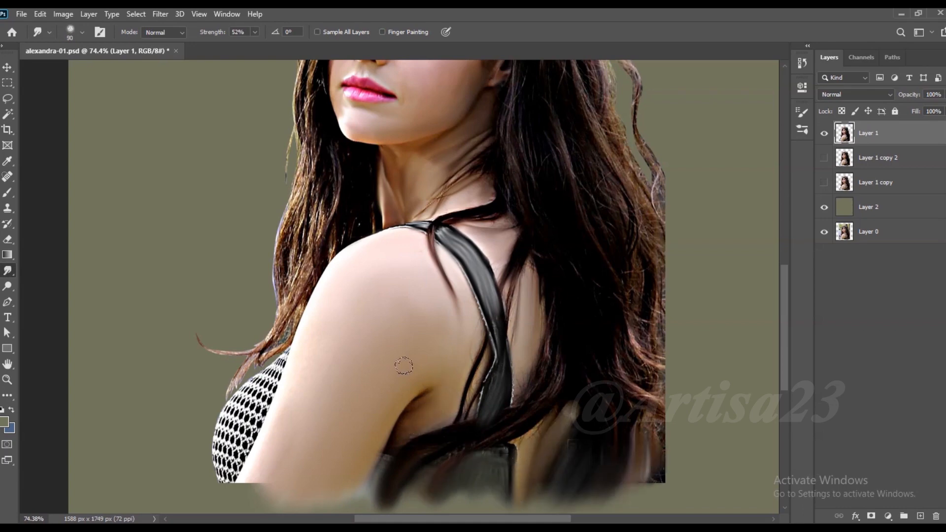
Smudge the black-and-white pattern on the front of the top into smooth grey fabric
scroll(268, 432, up, 3)
mouse_move(273, 424)
mouse_down()
mouse_move(247, 394)
mouse_move(267, 353)
mouse_move(246, 433)
mouse_move(216, 433)
mouse_move(247, 364)
mouse_move(308, 315)
mouse_move(283, 340)
mouse_move(262, 463)
mouse_move(266, 394)
mouse_up()
key(bracketleft)
key(bracketleft)
key(bracketleft)
key(bracketleft)
scroll(299, 335, up, 4)
scroll(341, 368, down, 7)
key(bracketright)
key(bracketright)
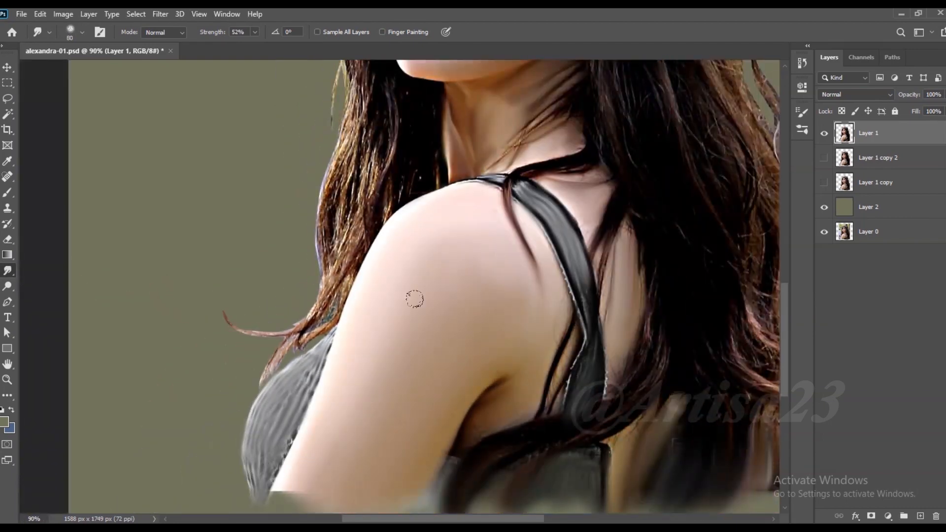
Smudge the crown hair swept over the forehead into smooth strands, following its direction away from the parting
scroll(388, 323, down, 4)
scroll(405, 114, up, 6)
key(bracketright)
key(bracketright)
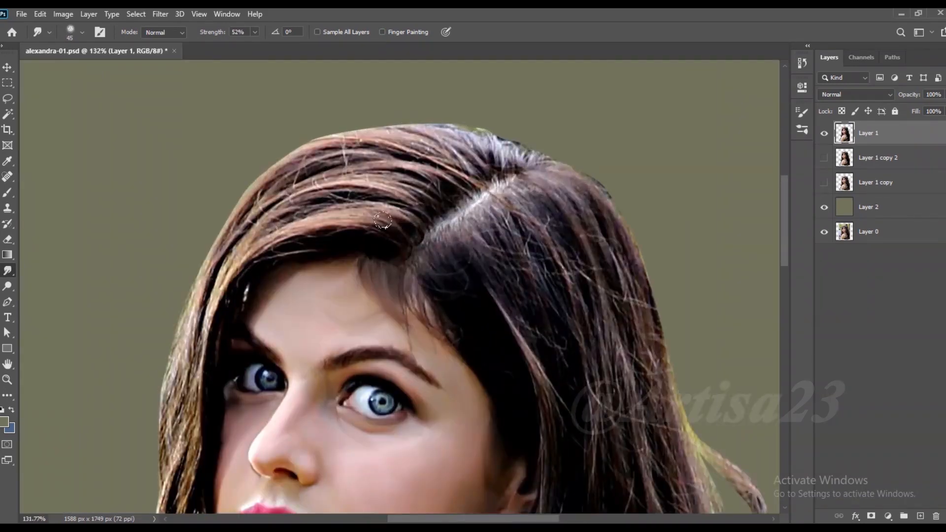
drag(384, 219, 315, 224)
mouse_move(411, 204)
mouse_down()
mouse_move(315, 196)
mouse_move(242, 239)
mouse_up()
key(bracketright)
drag(422, 179, 329, 162)
drag(405, 148, 312, 151)
drag(419, 148, 347, 147)
drag(459, 162, 409, 136)
Smudge the hair on the ear side of the parting into smooth strands running down from the crown
drag(488, 156, 450, 133)
drag(502, 159, 482, 139)
drag(505, 198, 546, 242)
drag(523, 188, 565, 231)
drag(562, 183, 628, 283)
drag(574, 226, 623, 330)
drag(561, 251, 594, 331)
drag(512, 219, 557, 308)
drag(478, 221, 512, 280)
drag(496, 217, 519, 271)
Blend the dark hair above the temple and the long strands behind it with a larger smudge brush
key(bracketright)
key(bracketright)
mouse_move(449, 241)
mouse_down()
mouse_move(473, 291)
mouse_move(498, 313)
mouse_up()
drag(412, 266, 456, 342)
drag(414, 291, 464, 349)
drag(502, 310, 569, 412)
drag(589, 338, 600, 426)
drag(613, 317, 658, 429)
mouse_move(614, 254)
mouse_down()
mouse_move(633, 344)
mouse_move(663, 379)
mouse_up()
drag(541, 242, 562, 308)
Smudge the fine hair roots along the parting and crown with a much smaller brush
scroll(487, 171, up, 7)
key(bracketleft)
key(bracketleft)
key(bracketleft)
key(bracketleft)
key(bracketleft)
key(bracketleft)
drag(445, 184, 474, 209)
drag(457, 166, 479, 203)
mouse_move(470, 145)
mouse_down()
mouse_move(497, 194)
mouse_move(513, 168)
mouse_up()
drag(520, 120, 546, 164)
drag(544, 125, 571, 172)
Blend the remaining short hairs beside the parting and on the swept front section
key(bracketright)
key(bracketleft)
drag(495, 179, 508, 202)
drag(450, 198, 461, 215)
drag(366, 203, 396, 221)
drag(338, 195, 379, 228)
mouse_move(322, 220)
mouse_down()
mouse_move(383, 251)
mouse_move(365, 266)
mouse_up()
scroll(205, 231, down, 3)
key(bracketright)
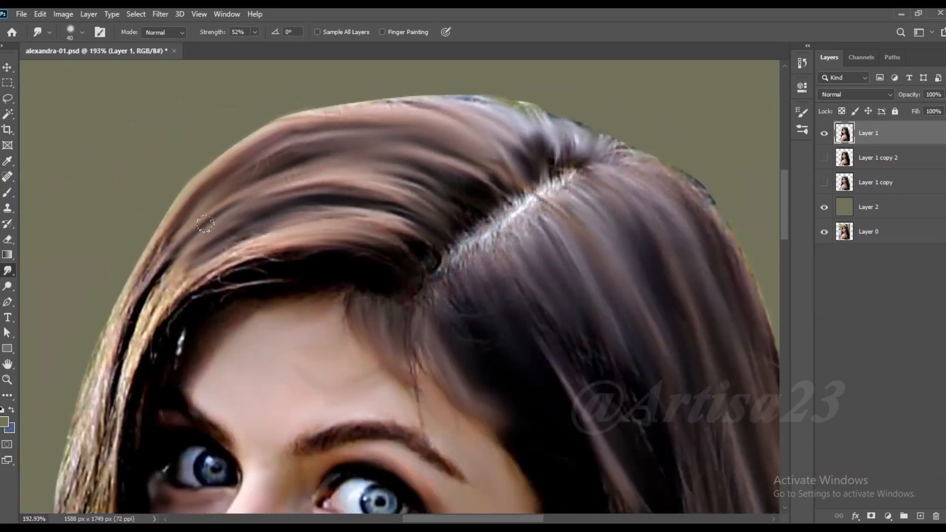
Smudge the hair framing the shaded side of the face into long smooth strands
scroll(266, 229, down, 3)
key(bracketright)
mouse_move(167, 265)
mouse_down()
mouse_move(118, 409)
mouse_move(112, 460)
mouse_up()
scroll(192, 346, down, 4)
scroll(209, 361, up, 4)
drag(224, 268, 194, 400)
mouse_move(215, 335)
mouse_down()
mouse_move(213, 470)
mouse_move(230, 475)
mouse_up()
scroll(230, 275, down, 4)
scroll(197, 376, up, 3)
key(bracketright)
drag(194, 376, 219, 448)
Smudge the lower hair in front of the shoulder into smooth brown locks
scroll(248, 277, down, 7)
key(bracketleft)
drag(236, 382, 213, 459)
drag(242, 373, 217, 460)
drag(254, 355, 229, 468)
key(bracketright)
mouse_move(219, 389)
mouse_down()
mouse_move(205, 461)
mouse_move(230, 362)
mouse_move(231, 400)
mouse_move(235, 351)
mouse_up()
Smudge the wispy hair tips above the bust into soft points and save the document
scroll(207, 465, up, 1)
key(bracketleft)
key(bracketleft)
key(bracketleft)
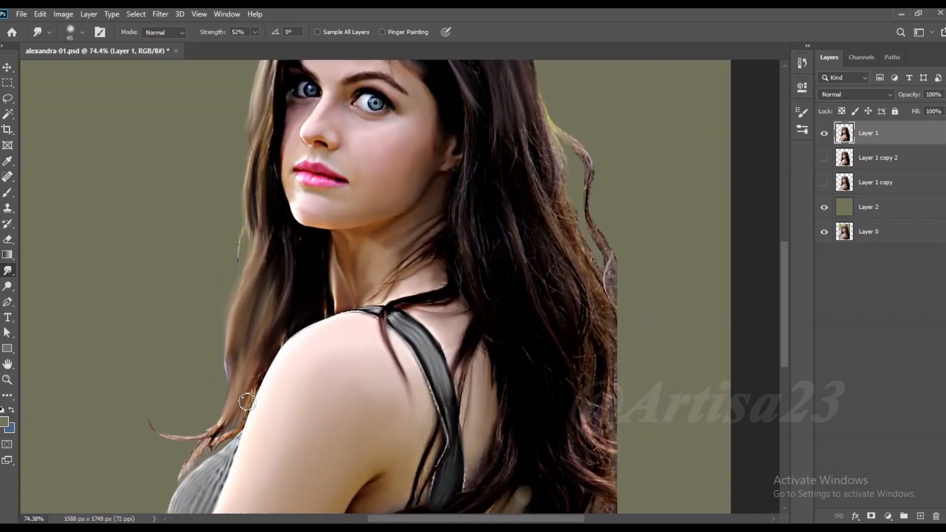
drag(220, 439, 170, 481)
key(bracketright)
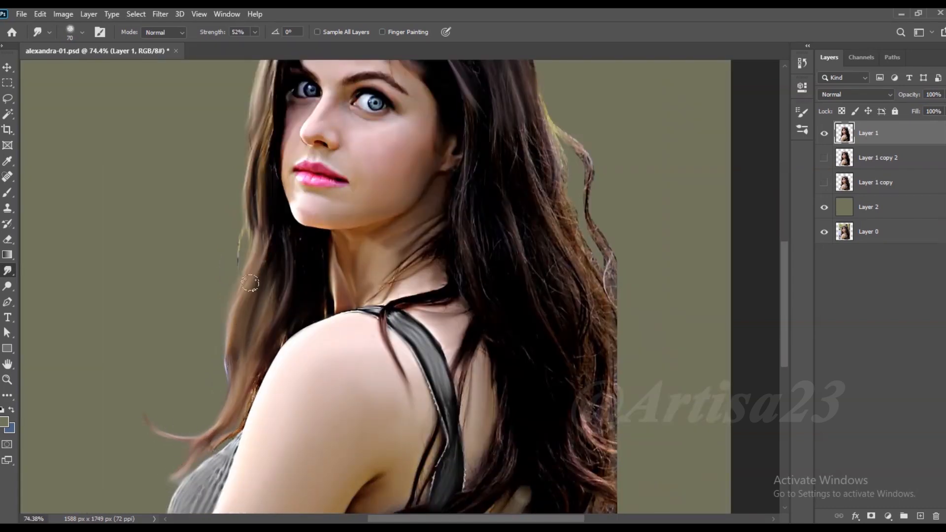
scroll(228, 359, down, 7)
key(ctrl+s)
Smudge the long hair behind the ear and down the back into smooth strands with a larger brush
scroll(483, 339, up, 5)
scroll(529, 244, up, 4)
key(bracketright)
key(bracketright)
key(bracketright)
mouse_move(459, 117)
mouse_down()
mouse_move(490, 246)
mouse_move(559, 357)
mouse_up()
key(bracketright)
drag(461, 190, 476, 354)
mouse_move(397, 215)
mouse_down()
mouse_move(392, 293)
mouse_move(408, 367)
mouse_up()
Blend the lower back hair and fade its outer edge and ends into the olive background
drag(491, 304, 522, 391)
drag(539, 327, 571, 477)
drag(530, 425, 535, 496)
scroll(510, 239, down, 4)
mouse_move(533, 405)
mouse_down()
mouse_move(547, 468)
mouse_move(582, 466)
mouse_up()
drag(537, 434, 581, 495)
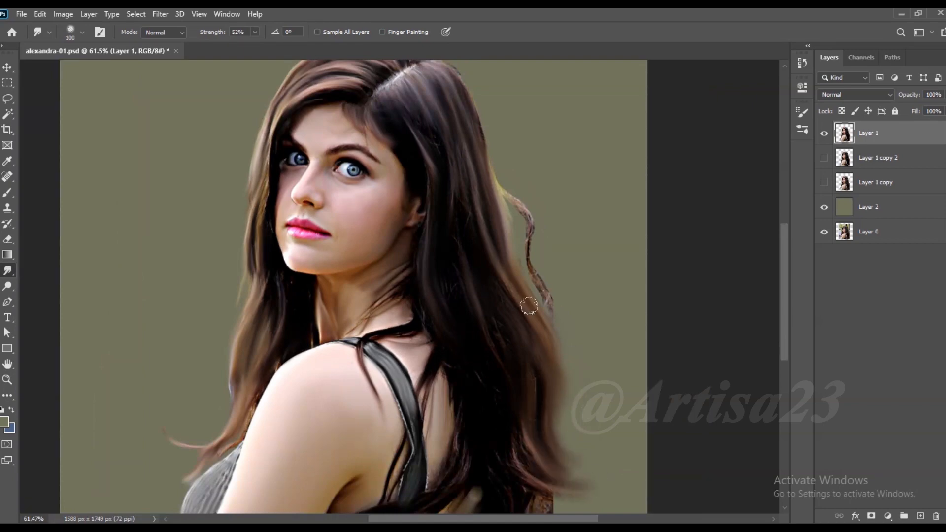
scroll(540, 342, down, 2)
drag(560, 465, 518, 500)
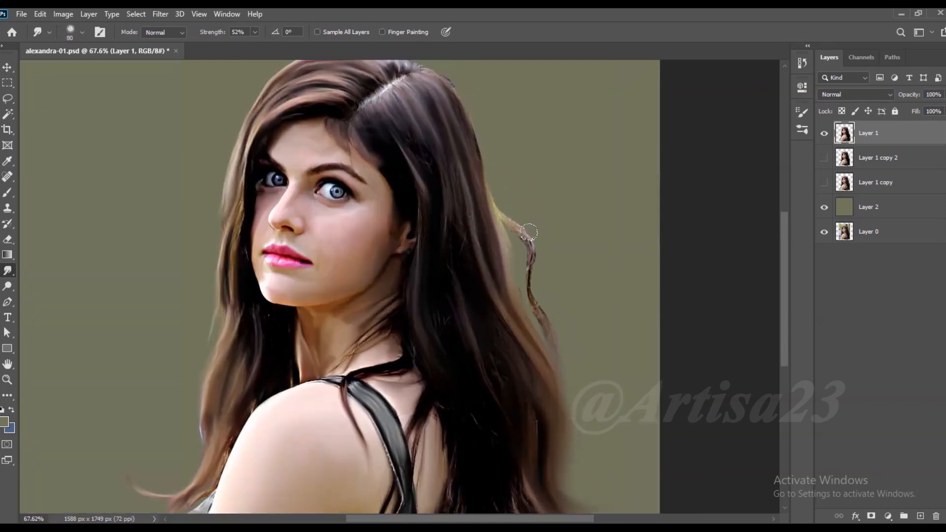
Smudge the loose curl beside the back hair into a soft wavy strand, using a smaller brush
scroll(526, 227, up, 3)
key(bracketleft)
mouse_move(505, 219)
mouse_down()
mouse_move(534, 323)
mouse_move(515, 296)
mouse_up()
drag(504, 244, 512, 301)
drag(483, 198, 531, 273)
scroll(534, 345, down, 6)
scroll(494, 224, up, 6)
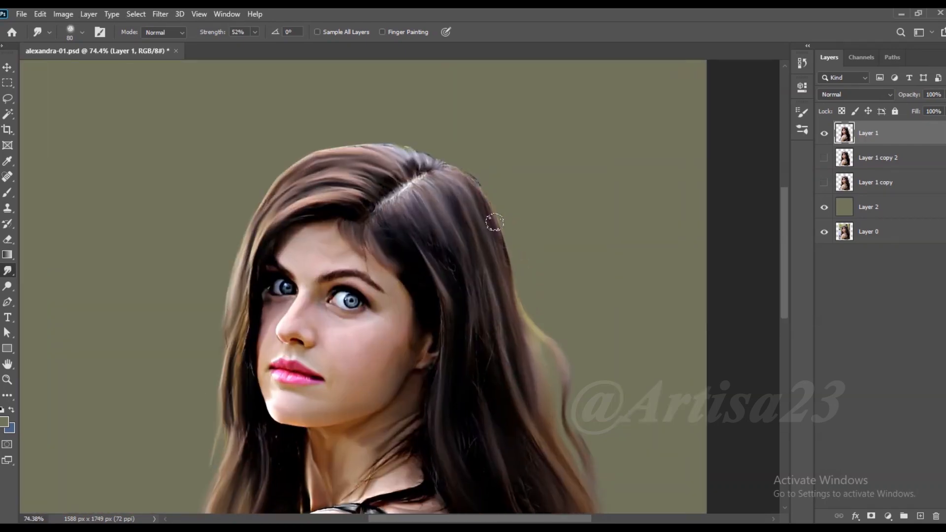
Smooth the grainy parting line and the hair roots at its front end with a small smudge brush
scroll(394, 190, up, 3)
key(bracketleft)
drag(418, 159, 378, 189)
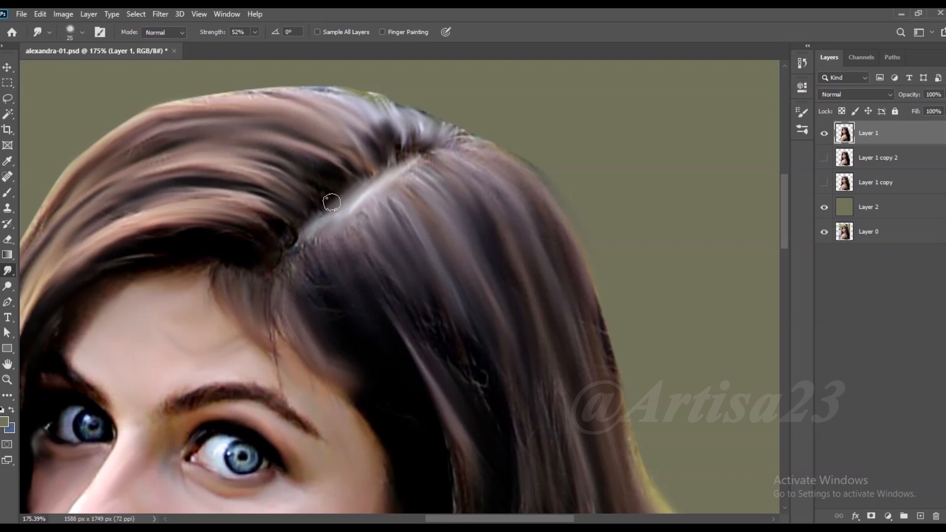
mouse_move(310, 242)
mouse_down()
mouse_move(318, 282)
mouse_move(300, 297)
mouse_up()
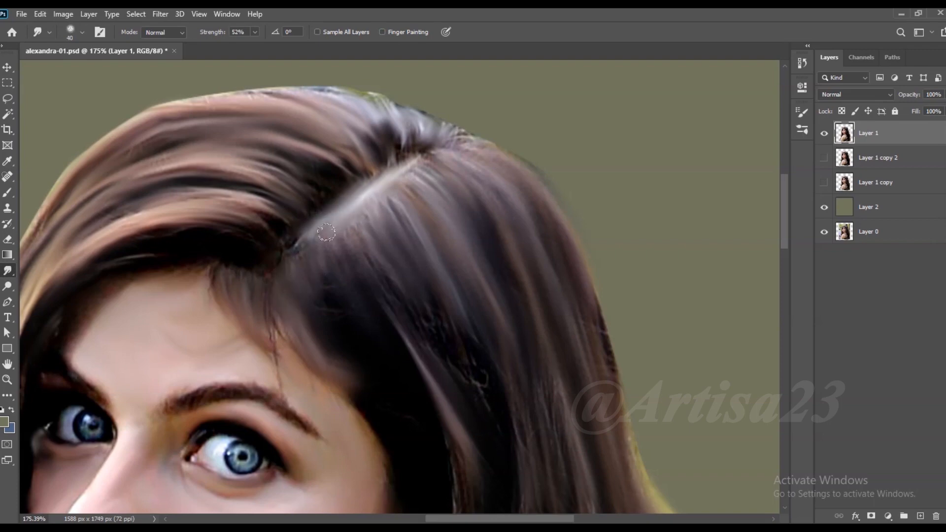
scroll(433, 129, down, 3)
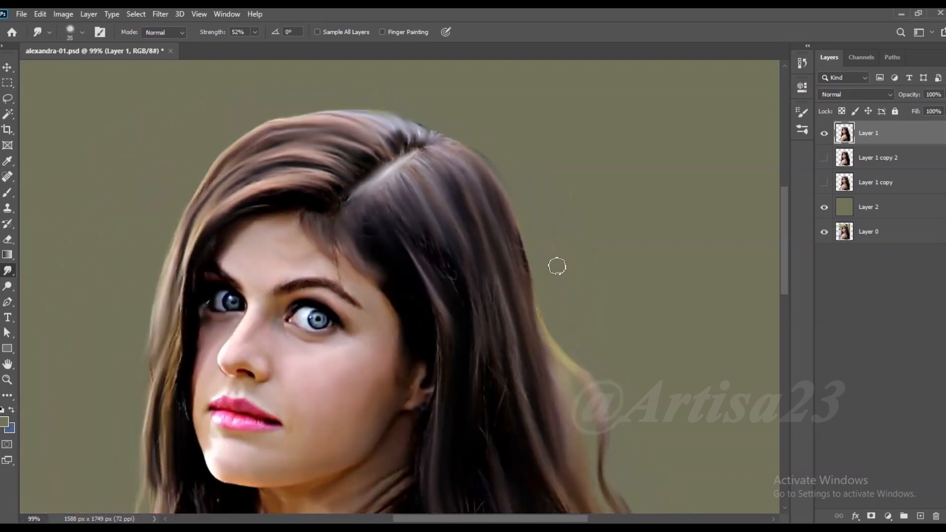
Fade the lower edge of the arm, top and back hair into the olive background with a smudge brush enlarged to 175
scroll(247, 306, down, 5)
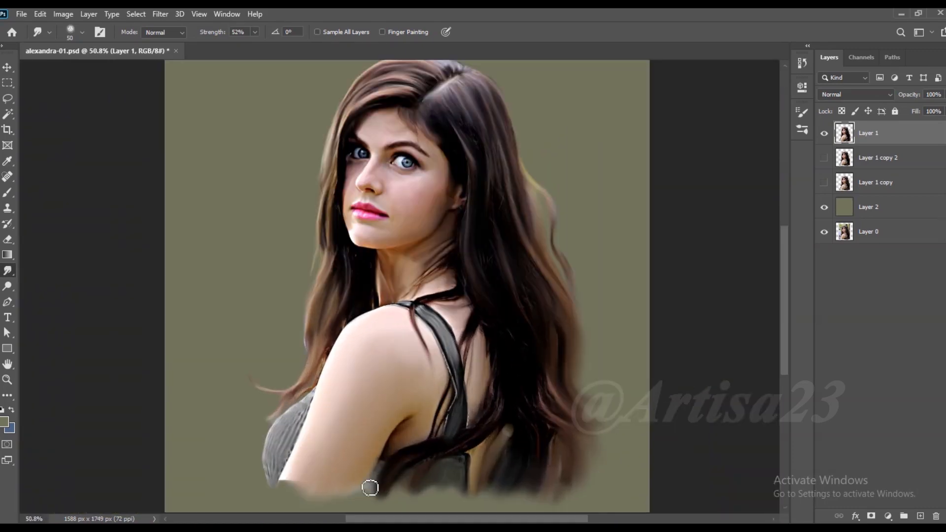
key(bracketright)
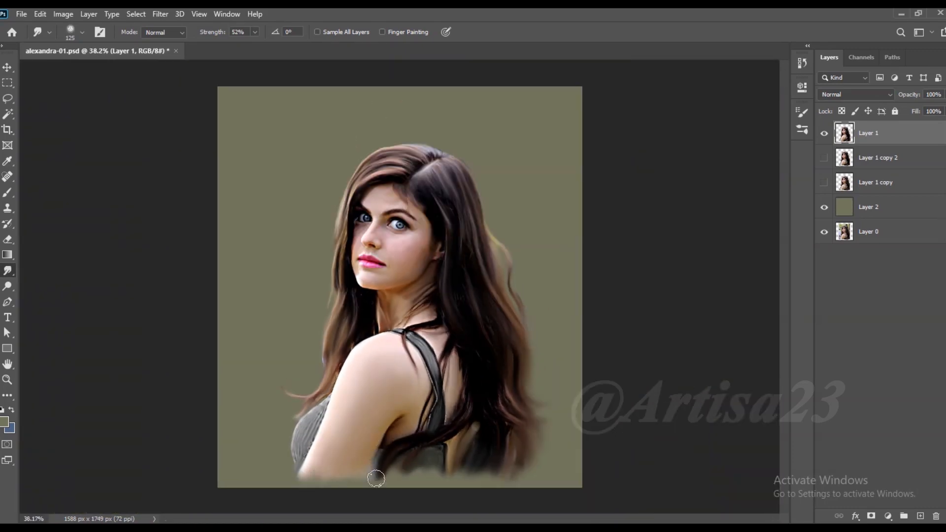
key(bracketright)
drag(496, 474, 399, 472)
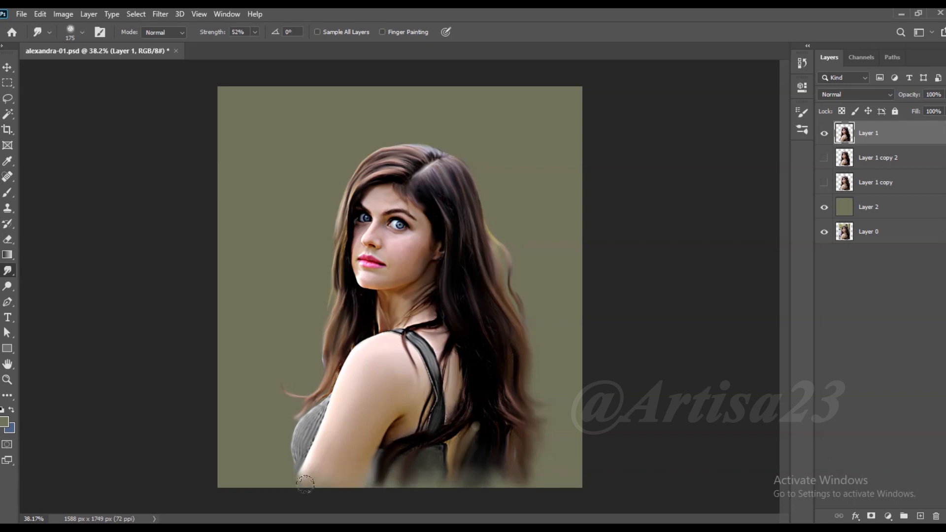
scroll(382, 422, down, 1)
scroll(490, 355, up, 1)
scroll(559, 359, down, 1)
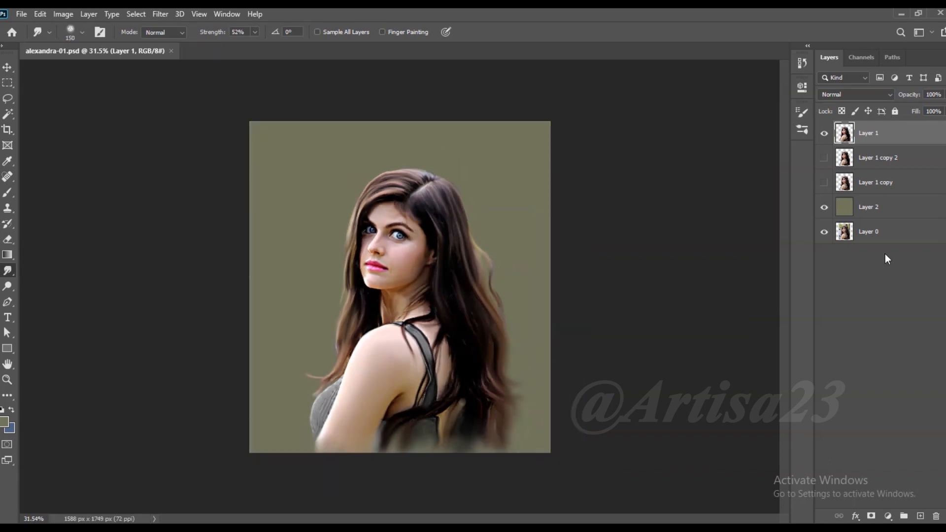
Move olive Layer 2 directly below Layer 1 and add a new empty layer between them
click(888, 212)
drag(888, 211, 891, 151)
click(920, 516)
scroll(509, 271, down, 1)
scroll(462, 287, up, 3)
Choose a textured square paint brush and paint yellow-olive strokes around the head on Layer 3, starting beside the face
click(8, 192)
click(98, 32)
click(771, 108)
scroll(497, 374, down, 1)
scroll(471, 483, up, 1)
scroll(473, 498, down, 1)
scroll(446, 266, up, 1)
alt+click(507, 230)
mouse_move(336, 145)
mouse_down()
mouse_move(301, 198)
mouse_move(391, 118)
mouse_up()
drag(307, 214, 278, 271)
scroll(272, 246, down, 1)
mouse_move(329, 157)
mouse_down()
mouse_move(389, 137)
mouse_move(490, 154)
mouse_move(495, 260)
mouse_move(526, 275)
mouse_up()
Paint dark grey-green and muted olive strokes behind the back hair and above the head, using colours sampled from the picture
alt+click(532, 361)
alt+click(424, 462)
mouse_move(532, 210)
mouse_down()
mouse_move(502, 266)
mouse_move(543, 292)
mouse_up()
alt+click(428, 466)
mouse_move(509, 248)
mouse_down()
mouse_move(495, 209)
mouse_move(501, 186)
mouse_move(532, 241)
mouse_move(546, 201)
mouse_move(487, 192)
mouse_move(512, 212)
mouse_up()
alt+click(503, 205)
alt+click(540, 236)
alt+click(522, 281)
alt+click(525, 222)
mouse_move(525, 231)
mouse_down()
mouse_move(547, 207)
mouse_move(487, 172)
mouse_move(458, 119)
mouse_up()
alt+click(499, 162)
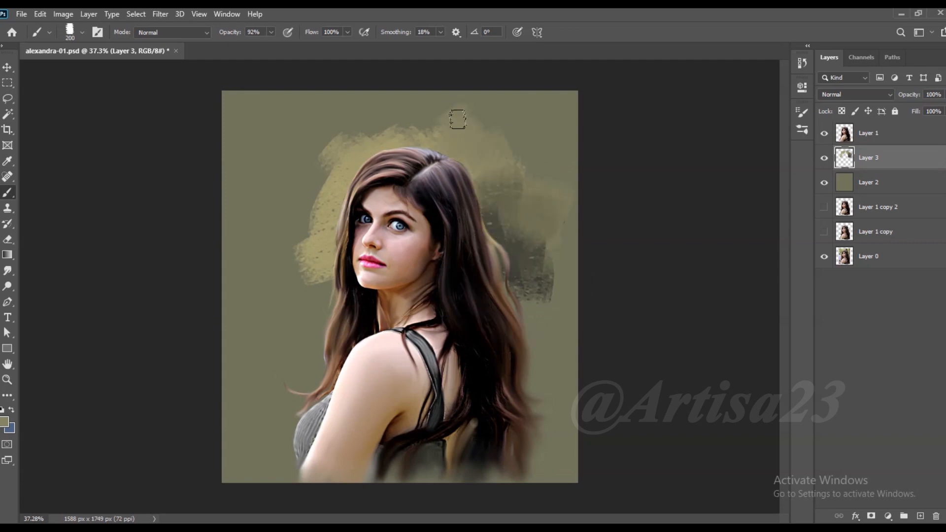
Paint soft grey patches over and around the head with the textured brush at size 250
alt+click(503, 187)
mouse_move(502, 175)
mouse_down()
mouse_move(384, 124)
mouse_move(419, 140)
mouse_move(429, 100)
mouse_move(302, 158)
mouse_move(330, 152)
mouse_up()
alt+click(365, 124)
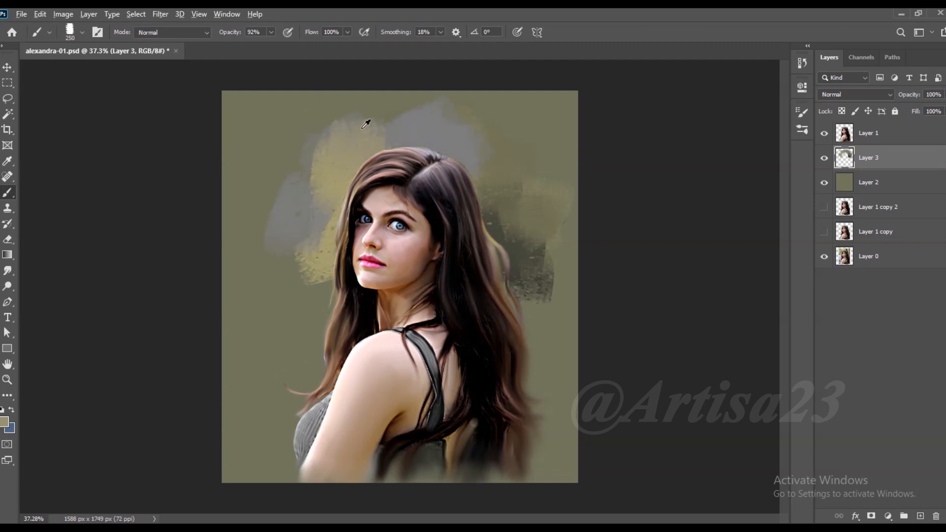
mouse_move(466, 144)
mouse_down()
mouse_move(512, 212)
mouse_move(492, 127)
mouse_up()
alt+click(514, 213)
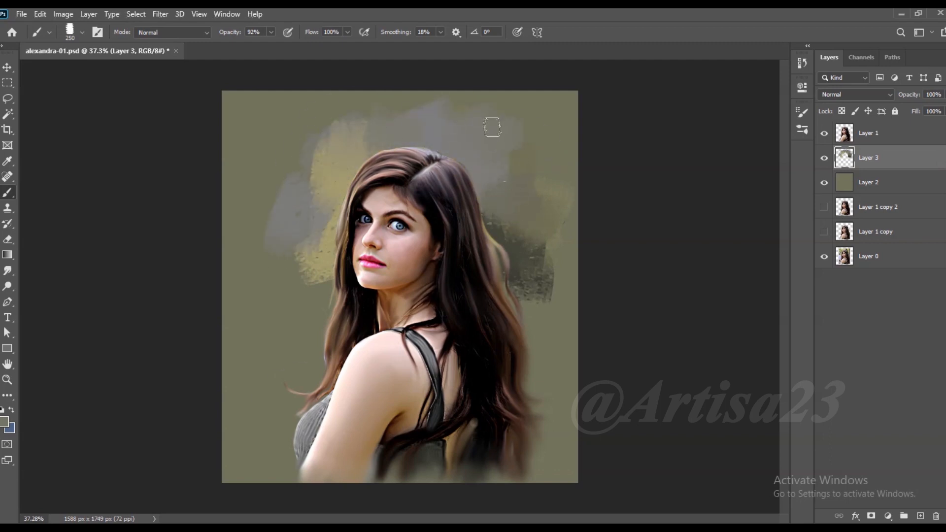
Paint dark olive strokes down the background on both sides of the figure, beside the hair and clothing
mouse_move(519, 252)
mouse_down()
mouse_move(560, 281)
mouse_move(506, 335)
mouse_move(544, 362)
mouse_up()
alt+click(312, 236)
drag(310, 264, 291, 419)
alt+click(543, 345)
alt+click(296, 339)
mouse_move(296, 340)
mouse_down()
mouse_move(283, 384)
mouse_move(285, 471)
mouse_up()
alt+click(281, 390)
mouse_move(537, 411)
mouse_down()
mouse_move(554, 465)
mouse_move(542, 389)
mouse_up()
Blend sampled olive tones into the background between the back hair and the canvas edge
alt+click(540, 412)
alt+click(564, 233)
drag(562, 342, 528, 373)
alt+click(548, 326)
alt+click(556, 257)
mouse_move(559, 246)
mouse_down()
mouse_move(546, 271)
mouse_move(552, 285)
mouse_up()
Work sampled yellow-olive and grey strokes into the background in front of the face and over the forehead
alt+click(325, 192)
mouse_move(313, 197)
mouse_down()
mouse_move(318, 295)
mouse_move(298, 281)
mouse_up()
alt+click(288, 204)
drag(273, 197, 256, 190)
mouse_move(333, 180)
mouse_down()
mouse_move(306, 170)
mouse_move(350, 131)
mouse_up()
alt+click(315, 157)
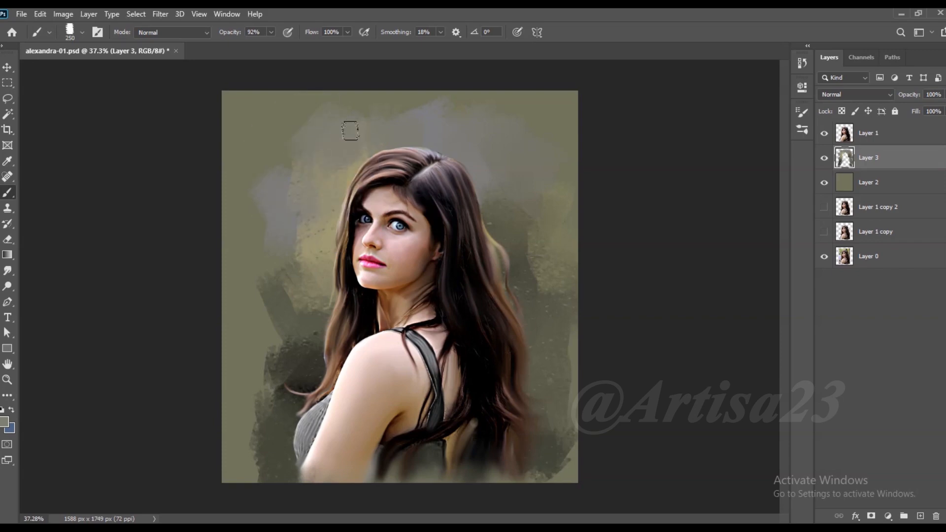
alt+click(345, 158)
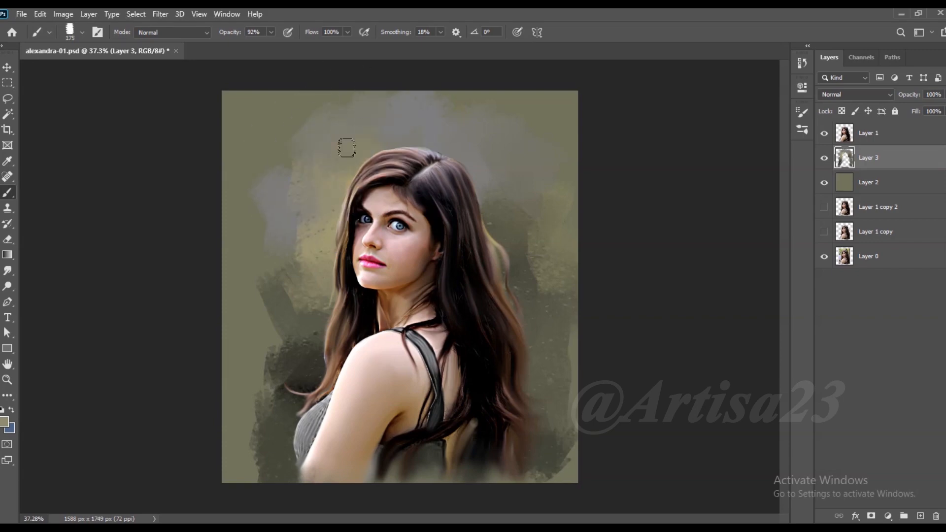
Extend the dark olive paint to the lower canvas edges on both sides of the figure with the brush at size 175
mouse_move(280, 276)
mouse_down()
mouse_move(256, 319)
mouse_move(245, 441)
mouse_up()
alt+click(538, 456)
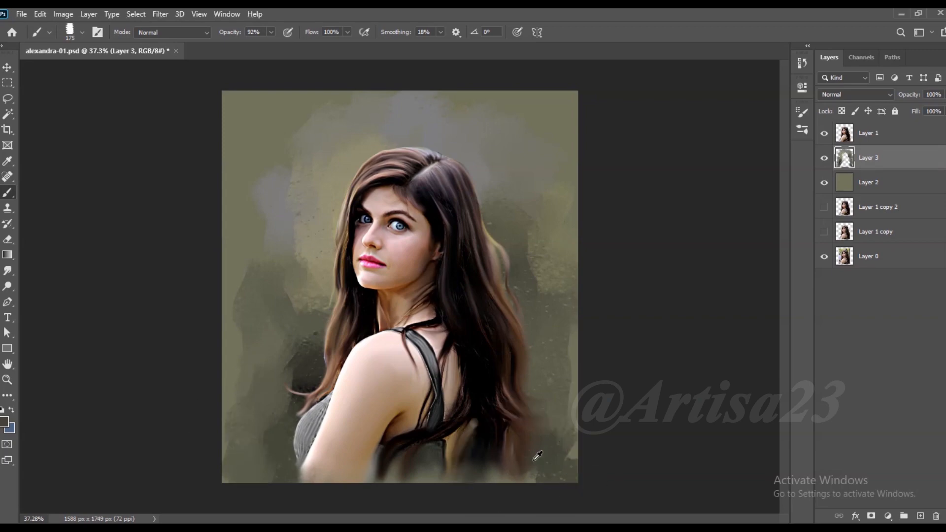
alt+click(564, 430)
drag(544, 279, 551, 257)
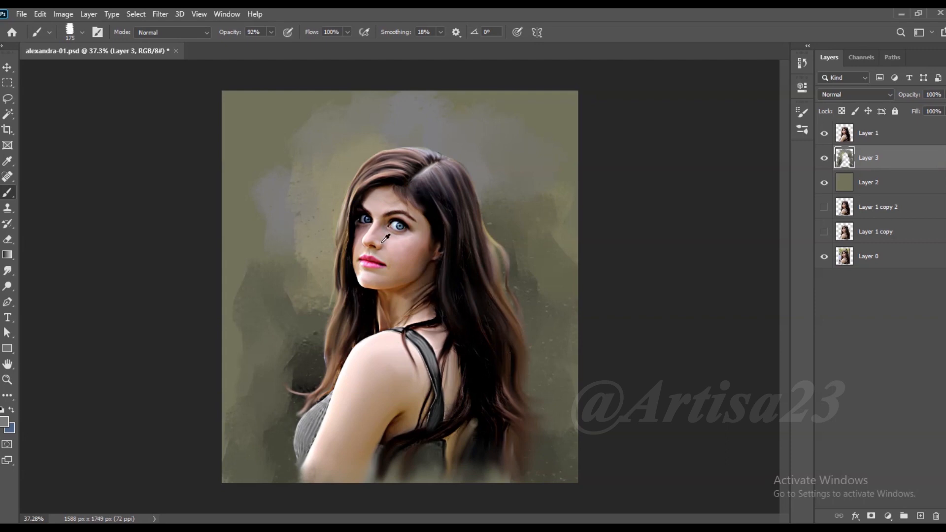
Add a purplish-grey patch above the head and yellow highlights in the background on both sides of the hair
drag(417, 121, 462, 141)
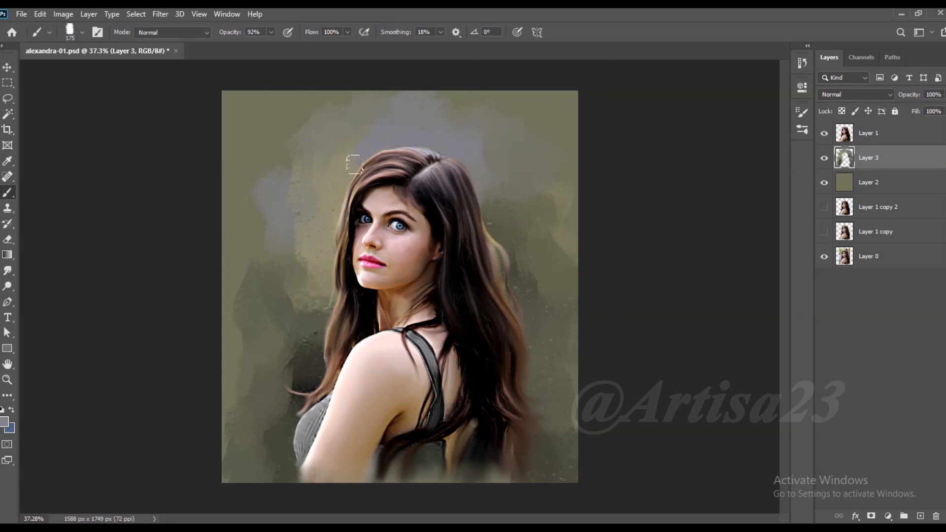
alt+scroll(386, 236, up, 1)
drag(314, 185, 320, 184)
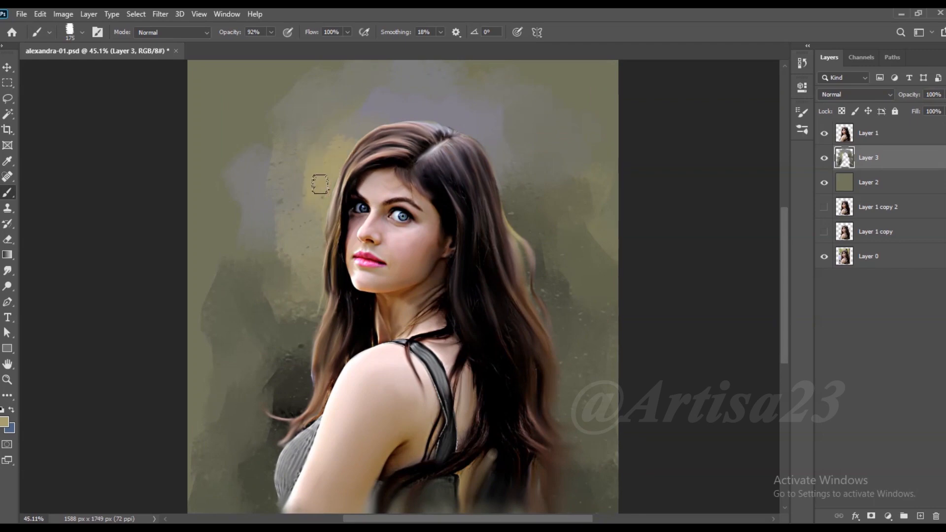
mouse_move(529, 146)
mouse_down()
mouse_move(514, 150)
mouse_move(577, 188)
mouse_up()
alt+click(517, 207)
drag(521, 178, 499, 192)
alt+click(583, 166)
drag(550, 163, 578, 231)
alt+click(336, 131)
drag(333, 147, 322, 160)
scroll(325, 144, down, 1)
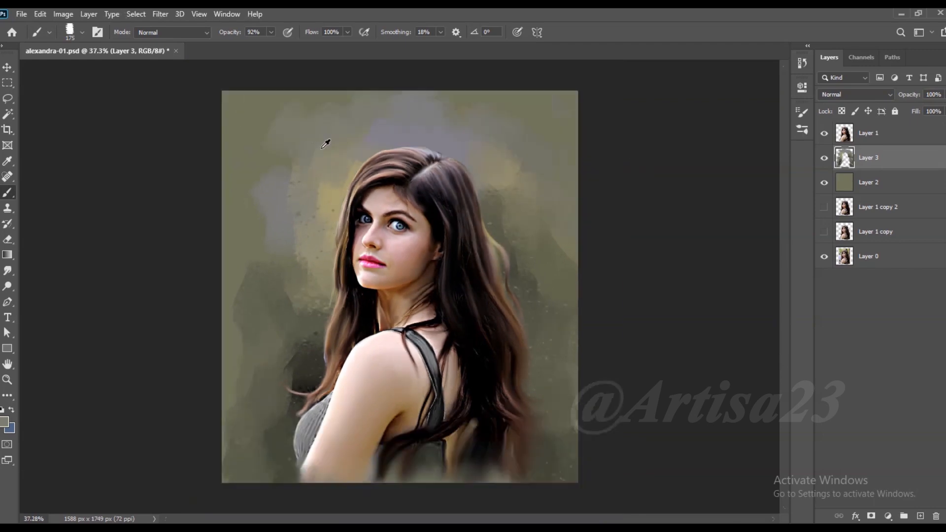
Darken the upper background corner on the face's side with sampled dark olive at brush size 200
alt+click(265, 261)
alt+click(264, 121)
alt+click(270, 109)
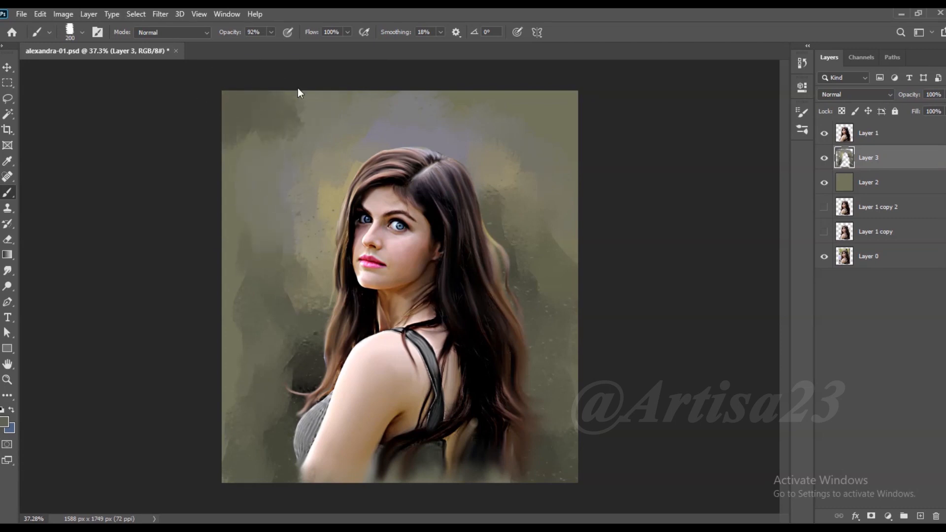
alt+click(258, 130)
Darken the upper background corner behind the hair and the canvas's top edge with sampled olive tones
drag(546, 84, 542, 86)
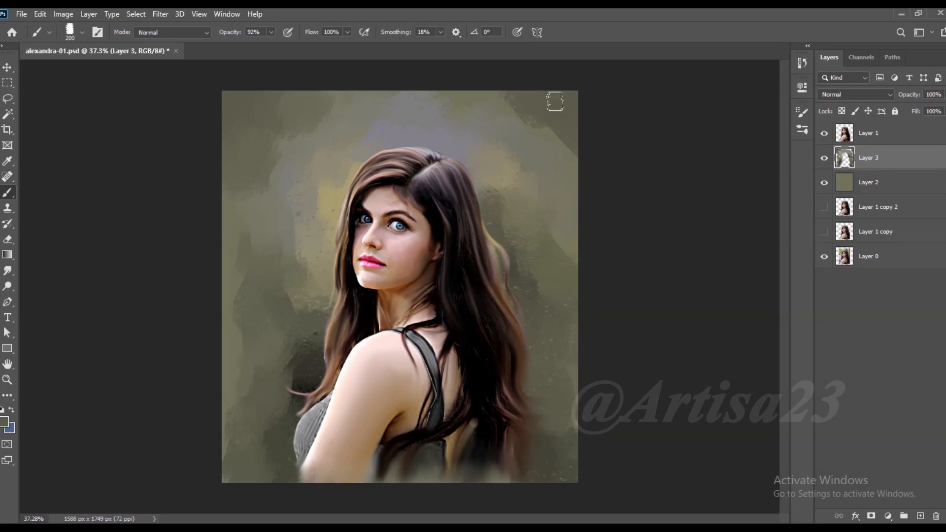
alt+click(533, 126)
mouse_move(533, 123)
mouse_down()
mouse_move(492, 89)
mouse_move(498, 79)
mouse_move(495, 117)
mouse_up()
alt+click(502, 92)
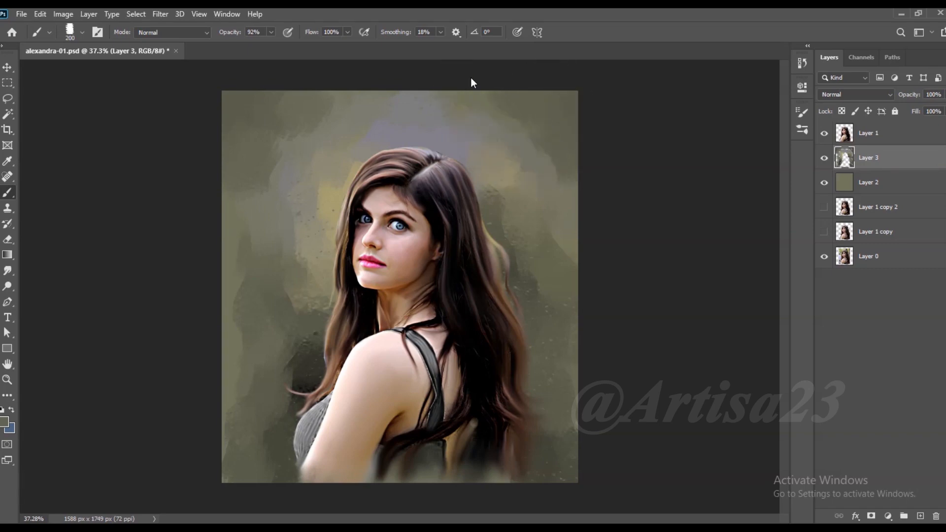
drag(475, 82, 457, 94)
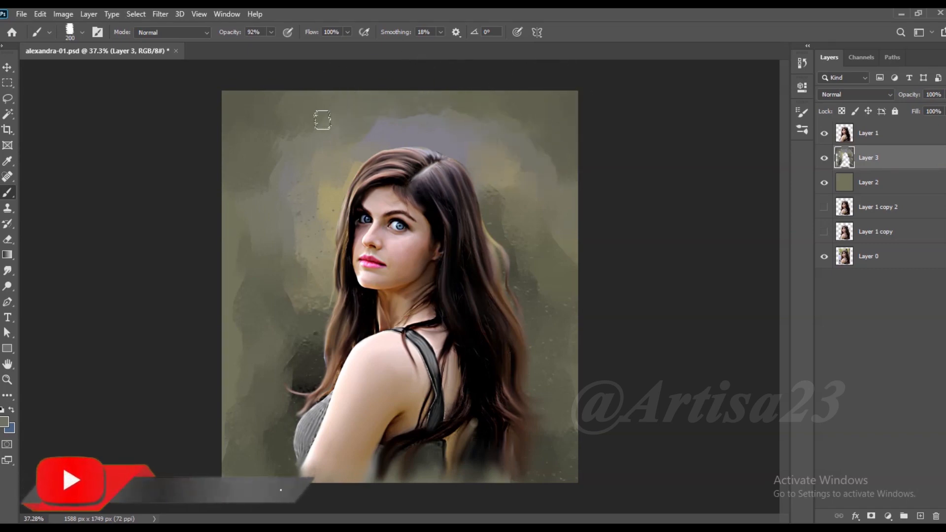
Blend the purplish-grey patch above the head with sampled olive and grey strokes at brush size 150
key(bracketleft)
key(bracketleft)
alt+click(451, 105)
mouse_move(454, 106)
mouse_down()
mouse_move(387, 107)
mouse_move(328, 144)
mouse_up()
alt+click(472, 109)
mouse_move(468, 103)
mouse_down()
mouse_move(396, 103)
mouse_move(350, 131)
mouse_move(357, 150)
mouse_move(342, 156)
mouse_up()
alt+click(388, 143)
alt+click(417, 132)
alt+click(359, 144)
alt+click(384, 110)
mouse_move(388, 109)
mouse_down()
mouse_move(409, 99)
mouse_move(441, 104)
mouse_move(397, 93)
mouse_up()
Soften the top background with sampled olive and spread the purplish-grey tone along the crown of the head
alt+click(454, 102)
mouse_move(289, 113)
mouse_down()
mouse_move(251, 115)
mouse_move(321, 101)
mouse_move(261, 130)
mouse_move(283, 100)
mouse_up()
alt+click(302, 135)
alt+click(487, 126)
drag(482, 114, 454, 106)
alt+click(479, 91)
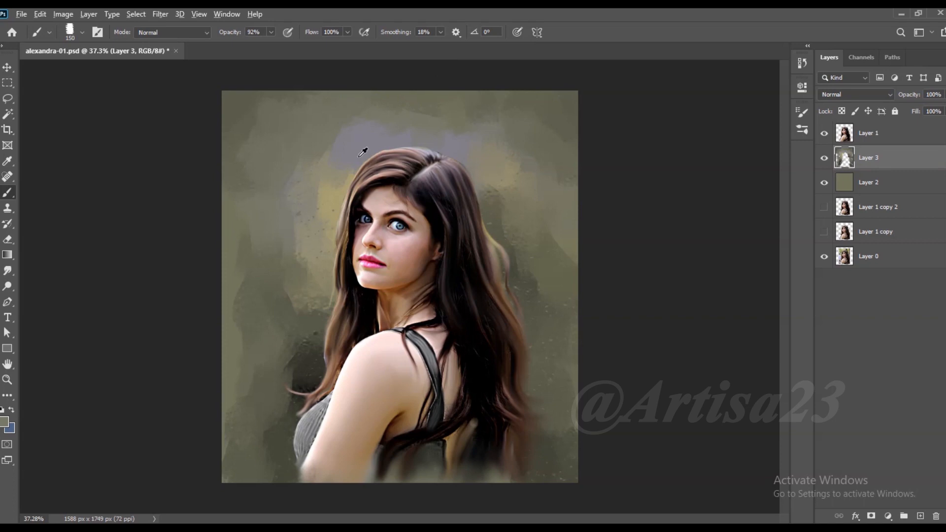
alt+click(343, 142)
mouse_move(343, 137)
mouse_down()
mouse_move(322, 139)
mouse_move(328, 128)
mouse_up()
alt+click(312, 137)
Blend olive and dark tones beside the front hair and shoulder with the brush at size 200
key(bracketright)
alt+click(246, 243)
drag(249, 222, 267, 250)
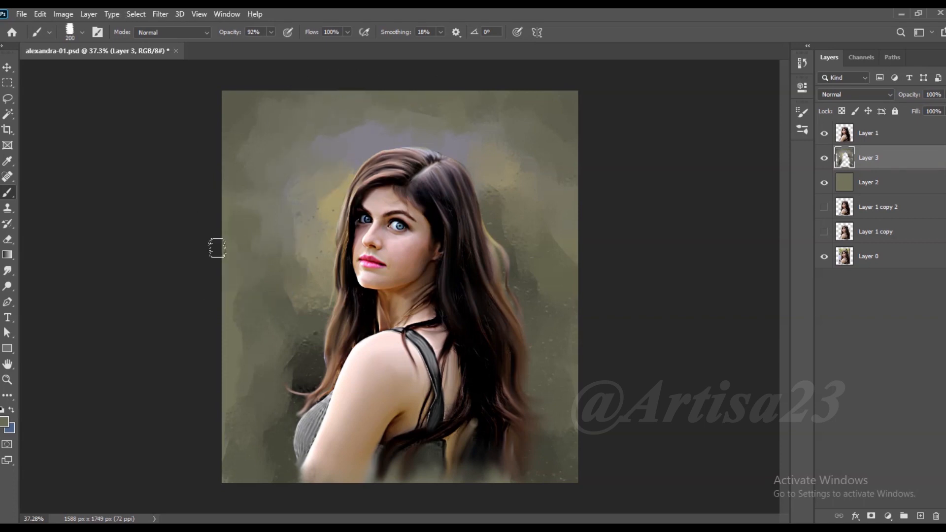
alt+click(294, 353)
mouse_move(305, 354)
mouse_down()
mouse_move(281, 384)
mouse_move(299, 388)
mouse_up()
alt+click(309, 309)
drag(296, 323, 325, 311)
Blend sampled warm and grey tones into the background beside the face and front of the head
drag(308, 256, 306, 248)
alt+click(312, 232)
alt+click(309, 208)
drag(321, 210, 329, 201)
alt+click(323, 132)
drag(320, 143, 336, 132)
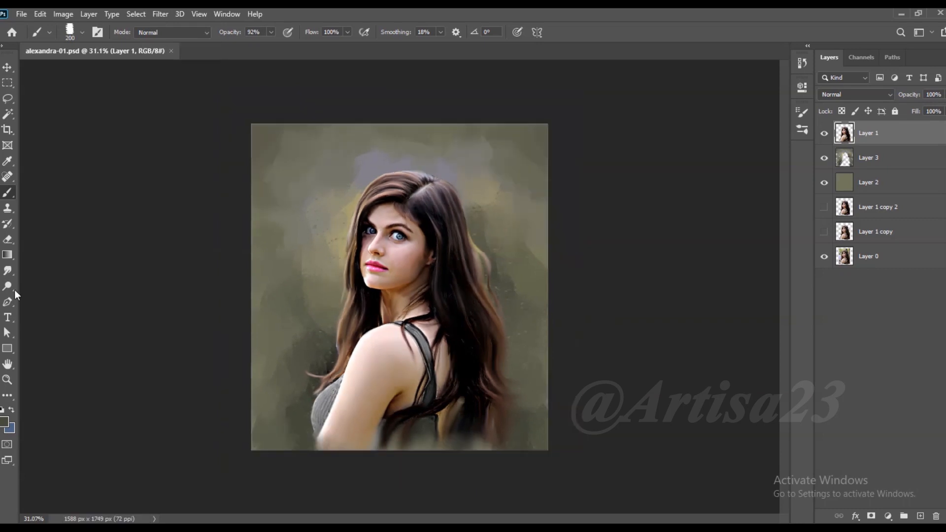
Smudge the bottom edge of the figure on Layer 1 into the painted background with a size 200 brush
click(8, 270)
drag(428, 441, 414, 444)
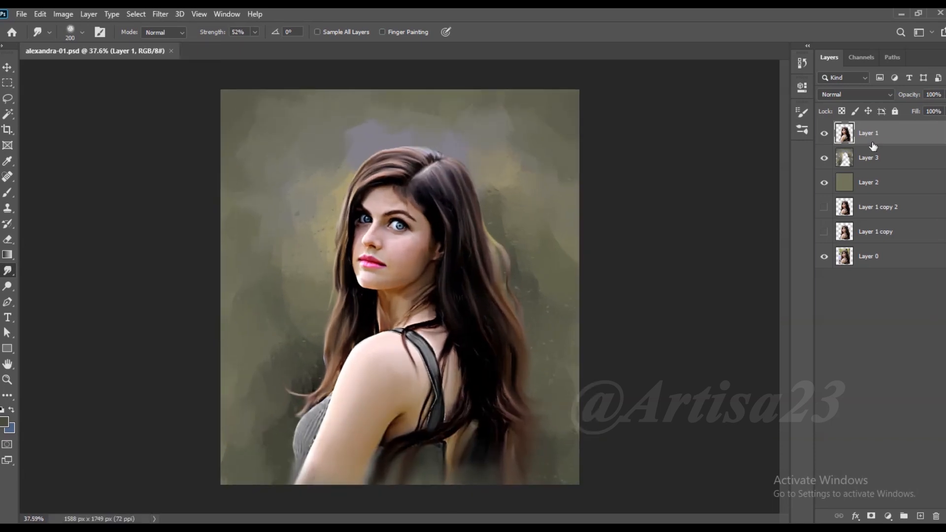
Paint more sampled grey and yellow-olive strokes on Layer 3 beside the face and front hair
click(7, 192)
scroll(363, 161, up, 2)
alt+click(311, 224)
alt+click(277, 233)
drag(302, 227, 313, 244)
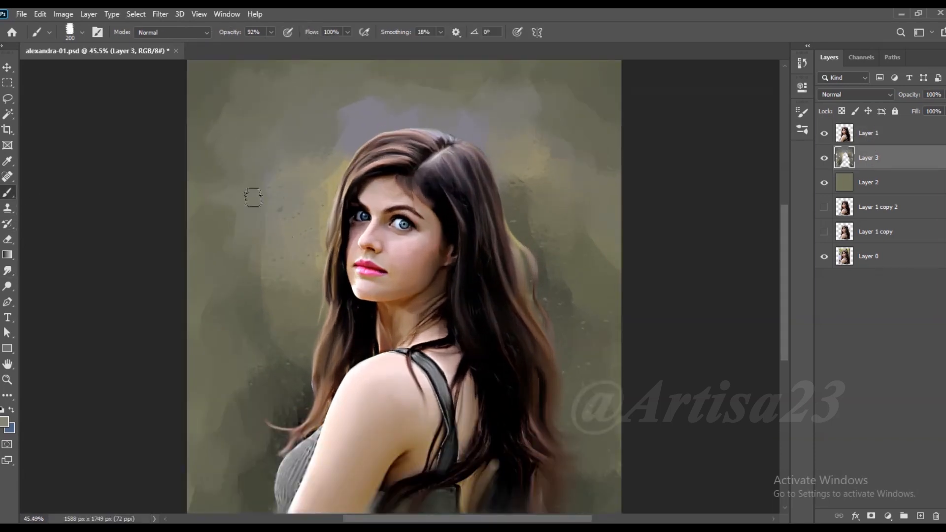
alt+click(328, 193)
drag(312, 193, 309, 333)
alt+click(303, 267)
click(282, 293)
alt+click(303, 300)
alt+click(308, 196)
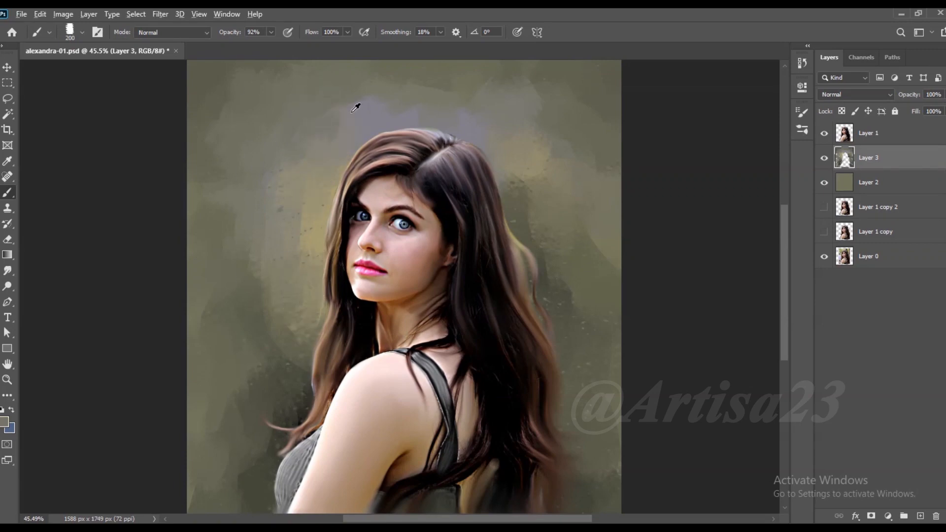
Blend grey tones above the head and dark olive beside the shoulder on Layer 3, and save the document
alt+click(380, 92)
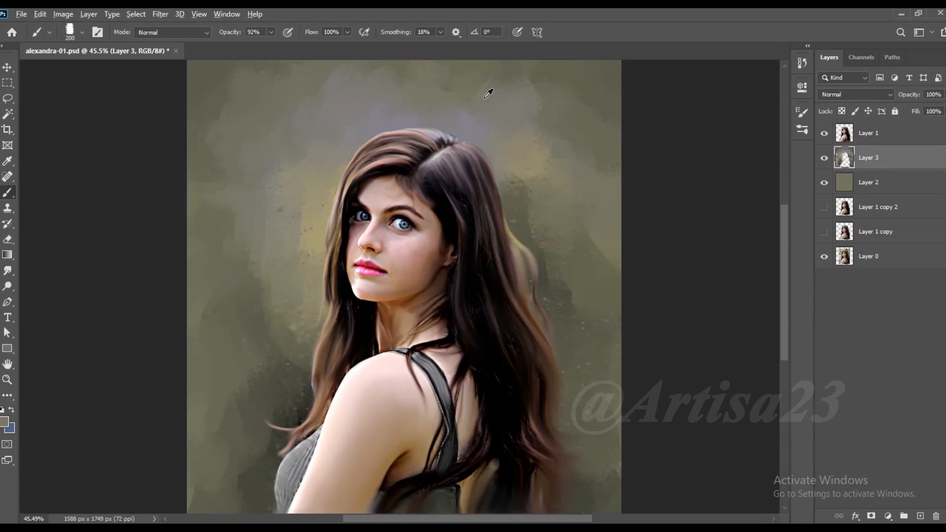
scroll(323, 93, down, 2)
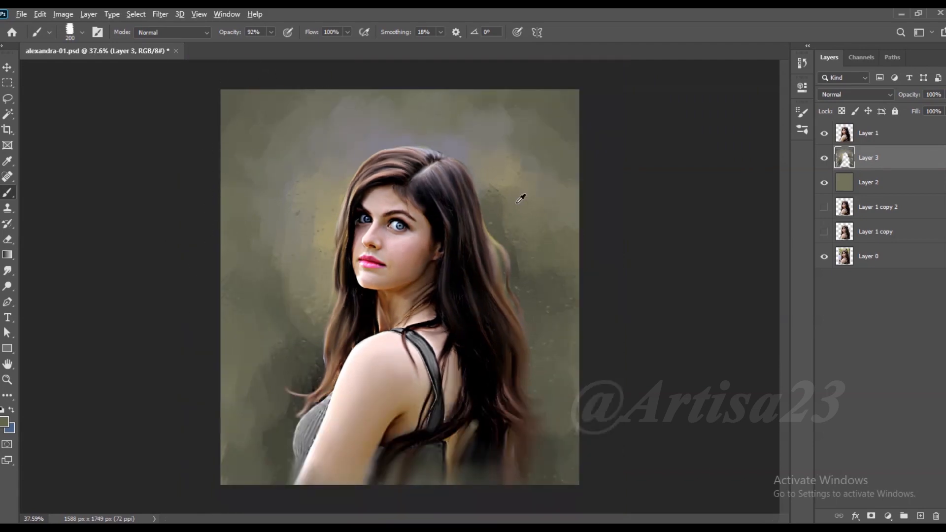
alt+click(531, 178)
scroll(302, 322, down, 3)
alt+click(300, 323)
drag(297, 336, 314, 346)
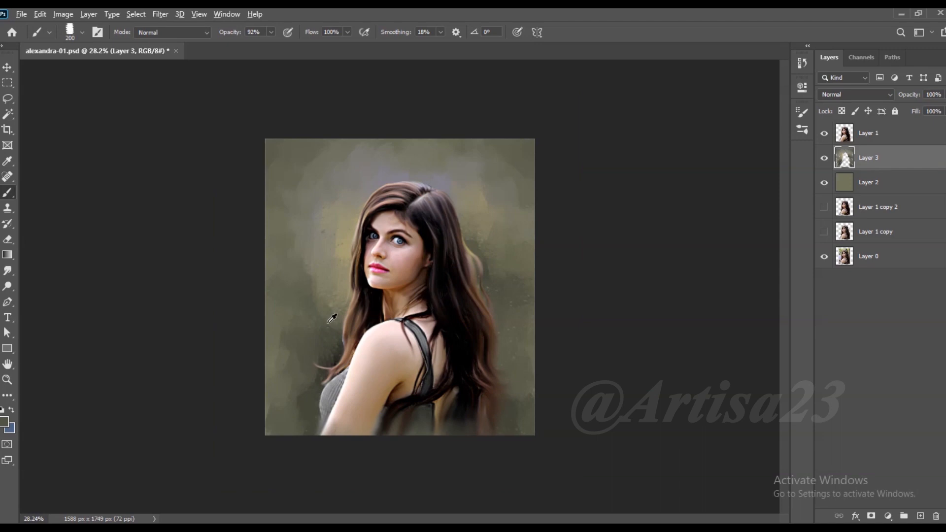
scroll(295, 350, up, 2)
alt+click(283, 355)
scroll(571, 394, down, 3)
key(ctrl+s)
Enlarge the canvas on all sides to 1750 x 1939 px with the Crop tool
key(v)
scroll(539, 292, up, 1)
scroll(546, 290, down, 2)
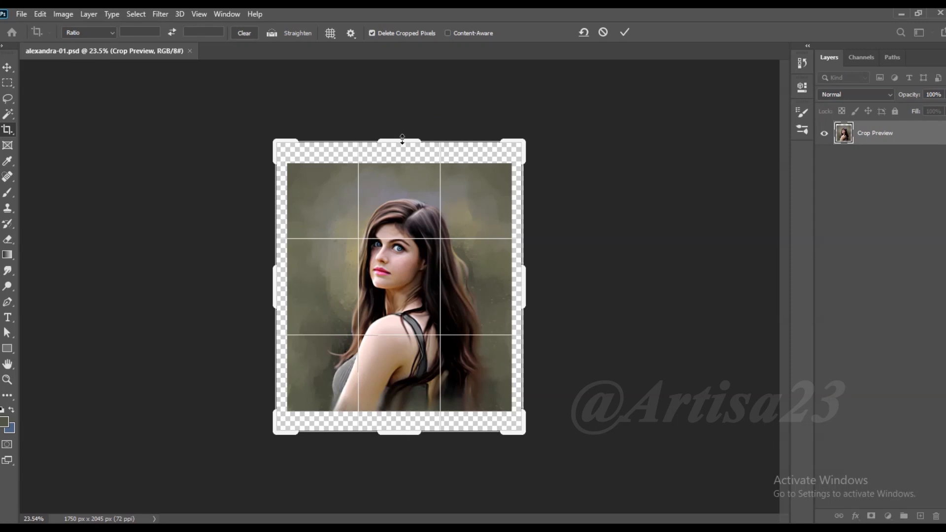
drag(402, 139, 402, 152)
key(Return)
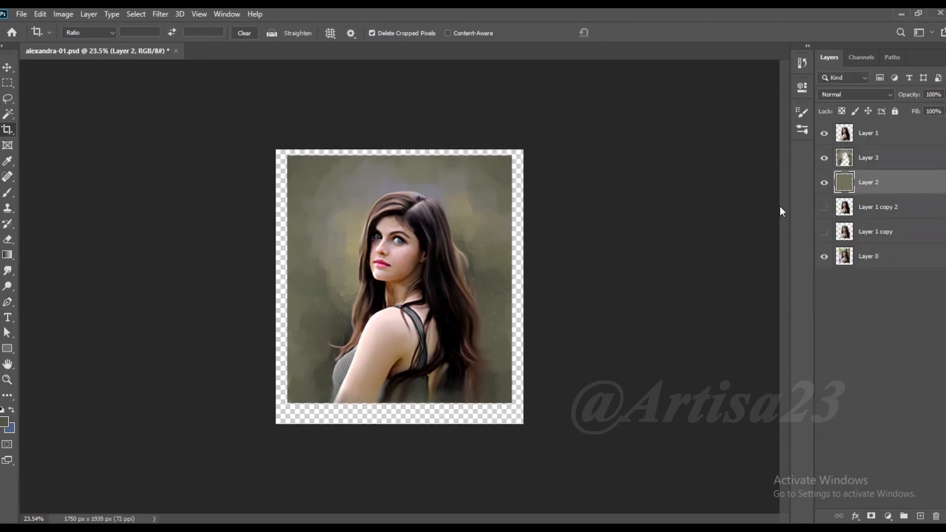
Stretch Layer 2 to the edges of the enlarged canvas, scaling it to 110.20% width and 110.86% height
key(ctrl+t)
drag(512, 279, 523, 279)
drag(287, 280, 274, 277)
drag(405, 149, 401, 148)
drag(404, 408, 413, 427)
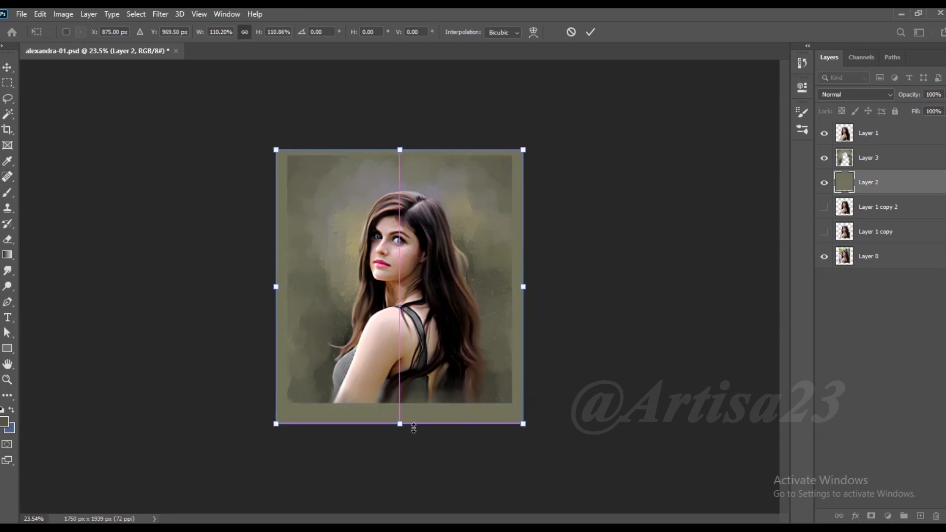
key(Return)
Widen the canvas equally on both sides to 2080 px with the Crop tool
key(c)
drag(523, 286, 557, 293)
key(Return)
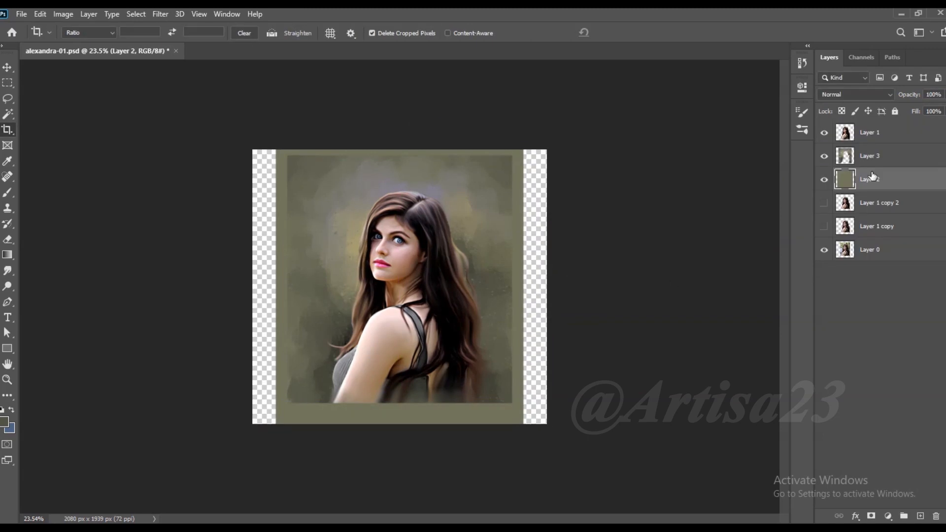
Fill Layer 2 with its olive colour across the widened canvas and make Layer 3 the active layer
key(b)
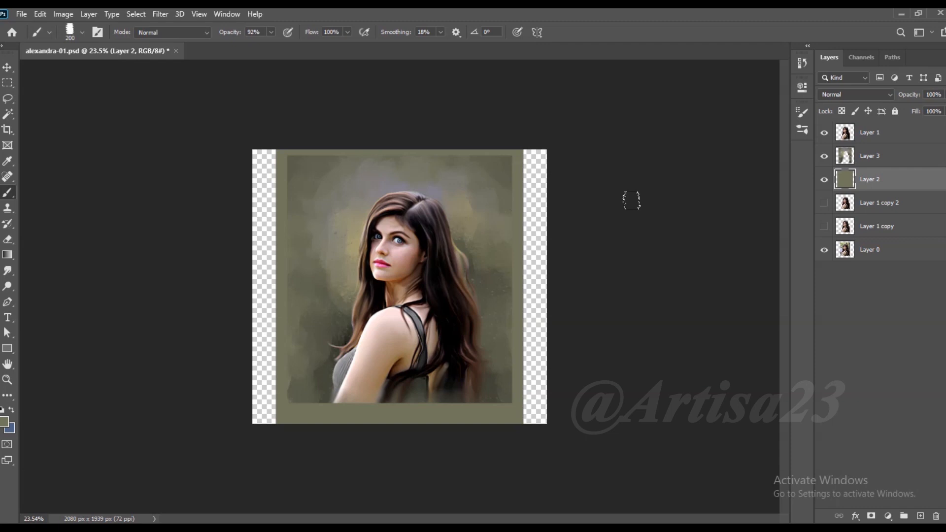
key(alt+BackSpace)
click(902, 157)
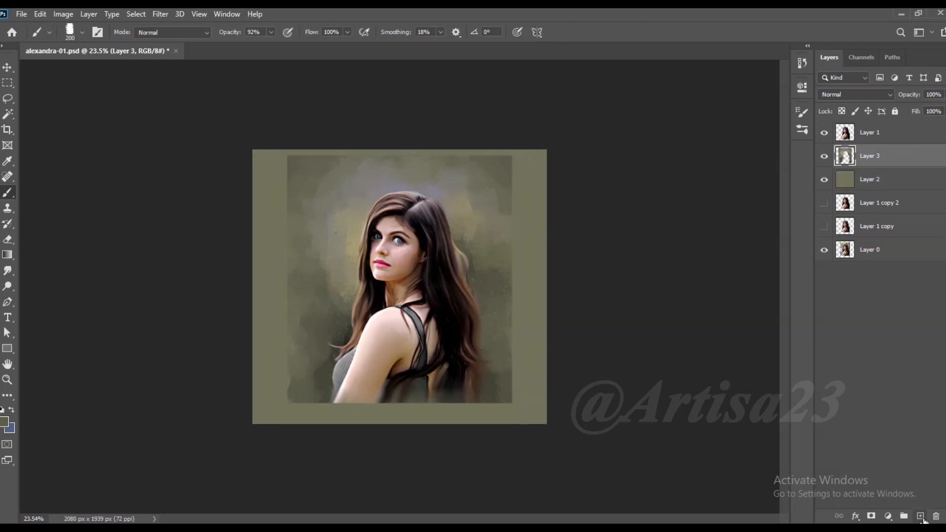
Add a new layer above Layer 3 and paint sampled olive tones over the background's right edge and lower corners with a 300 px brush
click(921, 516)
key(bracketright)
key(bracketright)
alt+click(532, 206)
alt+click(509, 292)
drag(517, 288, 517, 241)
mouse_move(509, 317)
mouse_down()
mouse_move(522, 383)
mouse_move(482, 386)
mouse_move(544, 421)
mouse_up()
mouse_move(306, 388)
mouse_down()
mouse_move(282, 410)
mouse_move(263, 404)
mouse_up()
Paint sampled olive and grey tones across the background's upper and left edges on Layer 4 to cover the old picture border
alt+click(289, 366)
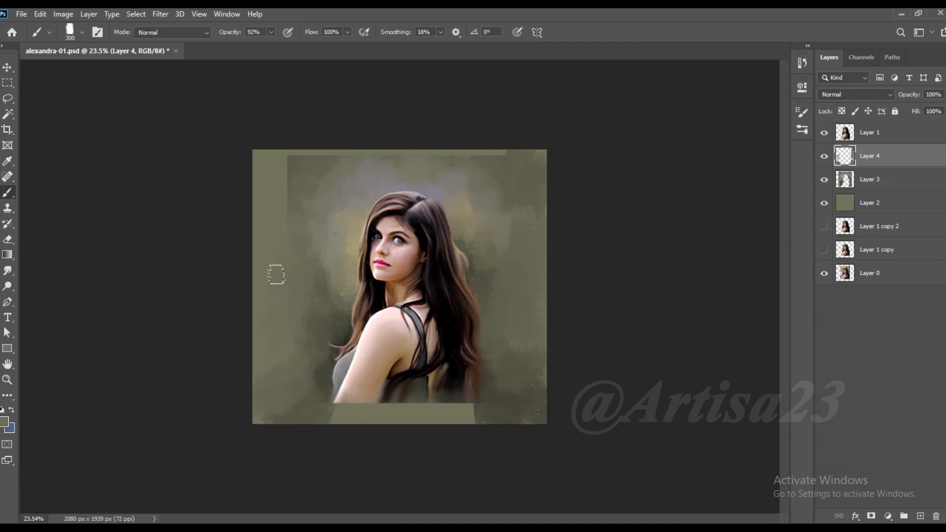
mouse_move(303, 187)
mouse_down()
mouse_move(285, 156)
mouse_move(339, 162)
mouse_move(426, 145)
mouse_move(405, 142)
mouse_move(457, 156)
mouse_move(492, 151)
mouse_up()
mouse_move(265, 165)
mouse_down()
mouse_move(257, 202)
mouse_move(276, 153)
mouse_up()
alt+click(296, 353)
drag(288, 305, 280, 319)
alt+click(323, 276)
drag(316, 277, 281, 285)
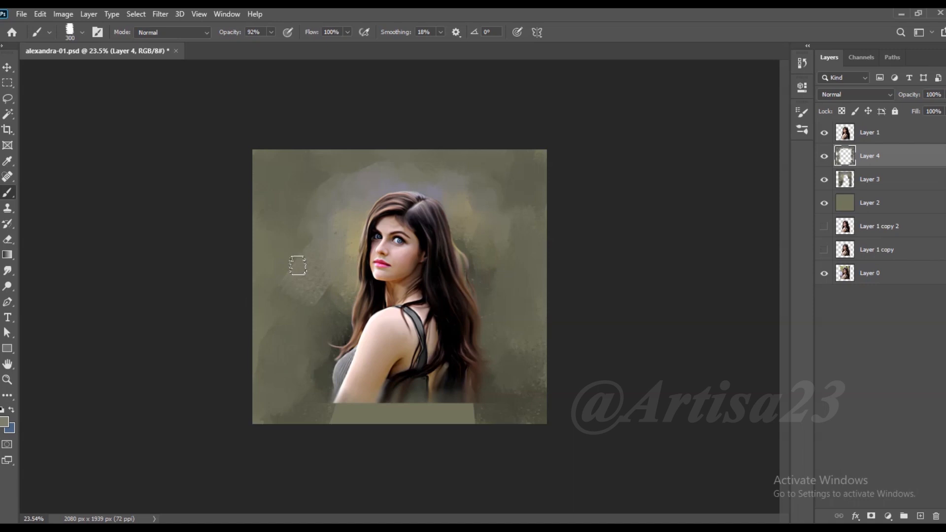
alt+click(316, 318)
mouse_move(314, 320)
mouse_down()
mouse_move(281, 410)
mouse_move(257, 411)
mouse_up()
Smudge the hair, top and arm on Layer 1 down to the canvas's lower edge at 52% strength
click(861, 141)
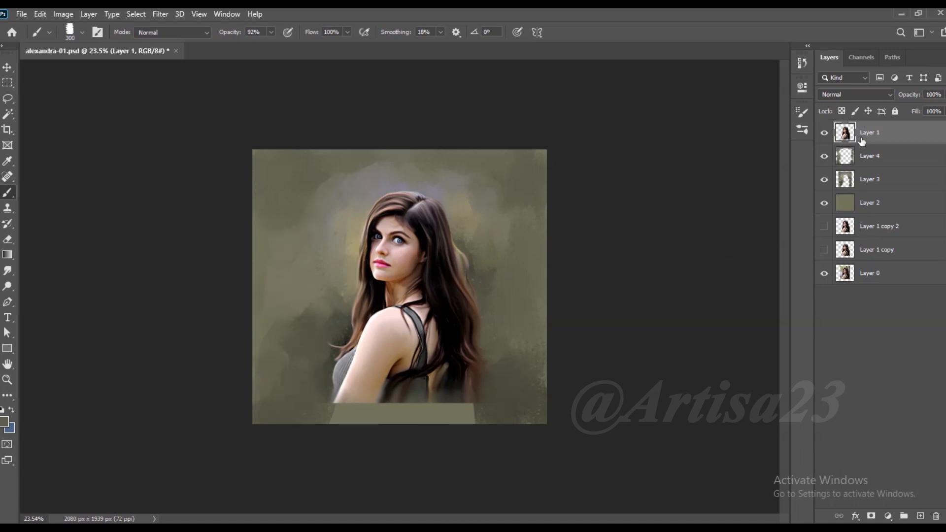
click(7, 270)
mouse_move(453, 406)
mouse_down()
mouse_move(384, 413)
mouse_move(381, 399)
mouse_move(370, 413)
mouse_move(420, 402)
mouse_move(422, 418)
mouse_move(463, 410)
mouse_up()
key(bracketright)
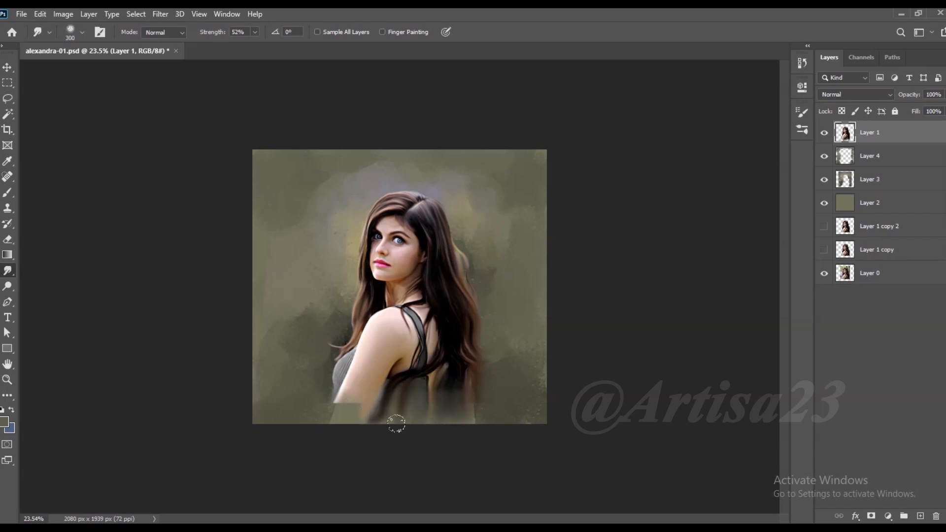
key(bracketleft)
drag(348, 400, 360, 411)
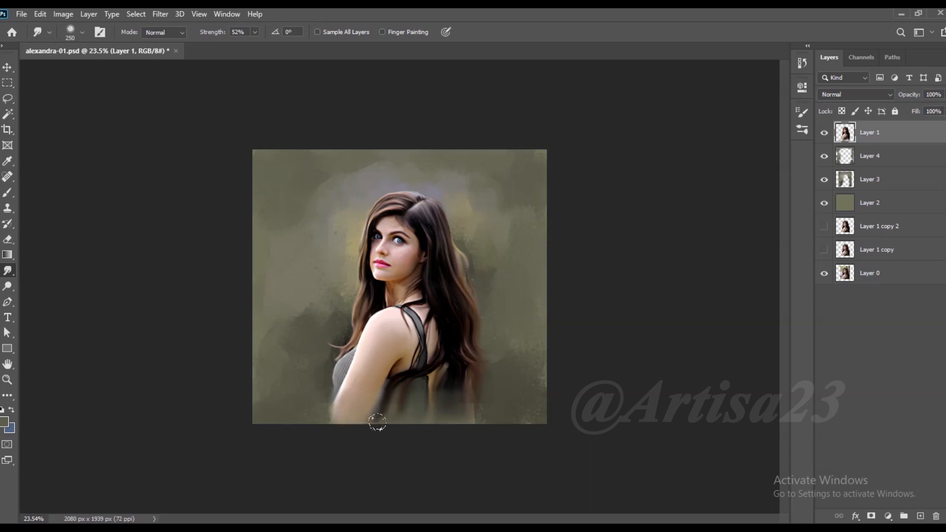
Paint dark tones sampled from the hair over the background's lower corners on Layer 4 with a 250 px brush
click(5, 194)
click(871, 156)
alt+click(473, 374)
mouse_move(498, 389)
mouse_down()
mouse_move(453, 412)
mouse_move(483, 414)
mouse_up()
mouse_move(328, 394)
mouse_down()
mouse_move(319, 406)
mouse_move(337, 413)
mouse_up()
mouse_move(271, 387)
mouse_down()
mouse_move(318, 410)
mouse_move(291, 416)
mouse_up()
alt+click(461, 374)
mouse_move(467, 411)
mouse_down()
mouse_move(534, 416)
mouse_move(534, 369)
mouse_move(526, 384)
mouse_move(532, 409)
mouse_move(539, 353)
mouse_up()
Blend the dark lower-right corner of the background into the olive with tones sampled around it
alt+click(509, 407)
alt+click(527, 394)
alt+click(536, 388)
alt+click(511, 407)
alt+click(532, 404)
alt+click(535, 375)
drag(518, 388, 503, 407)
Blend the dark lower-left part of the background upward with sampled brown and olive tones
mouse_move(260, 402)
mouse_down()
mouse_move(281, 416)
mouse_move(300, 393)
mouse_move(262, 380)
mouse_move(268, 394)
mouse_up()
alt+click(291, 382)
alt+click(271, 387)
drag(272, 358, 252, 374)
alt+click(285, 355)
mouse_move(266, 327)
mouse_down()
mouse_move(281, 346)
mouse_move(277, 317)
mouse_up()
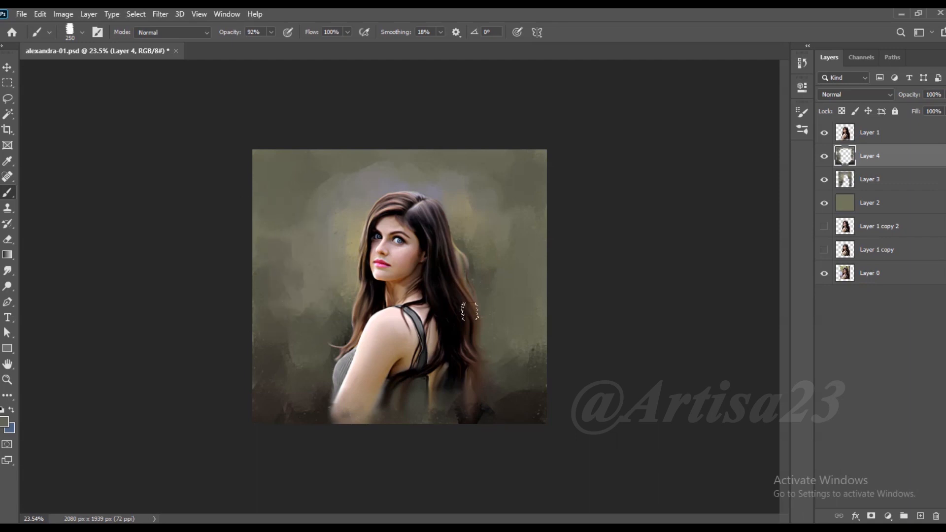
Paint sampled olive tones along the background's right side and sampled dark tones into its lower-right corner
alt+click(542, 341)
mouse_move(523, 347)
mouse_down()
mouse_move(539, 311)
mouse_move(519, 326)
mouse_move(540, 294)
mouse_up()
alt+click(527, 324)
alt+click(538, 389)
drag(540, 393, 536, 415)
Make Layer 1 active with the Smudge tool and save the document
scroll(476, 430, up, 2)
click(869, 132)
click(8, 270)
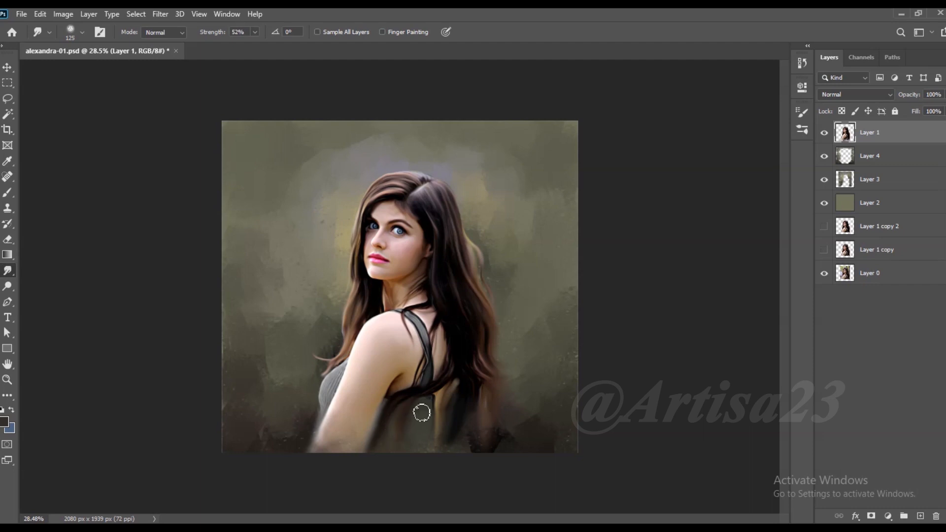
scroll(480, 404, down, 1)
key(ctrl+s)
Smudge the skin of the neck on Layer 1 with a 70 px tip at 24% strength
click(875, 158)
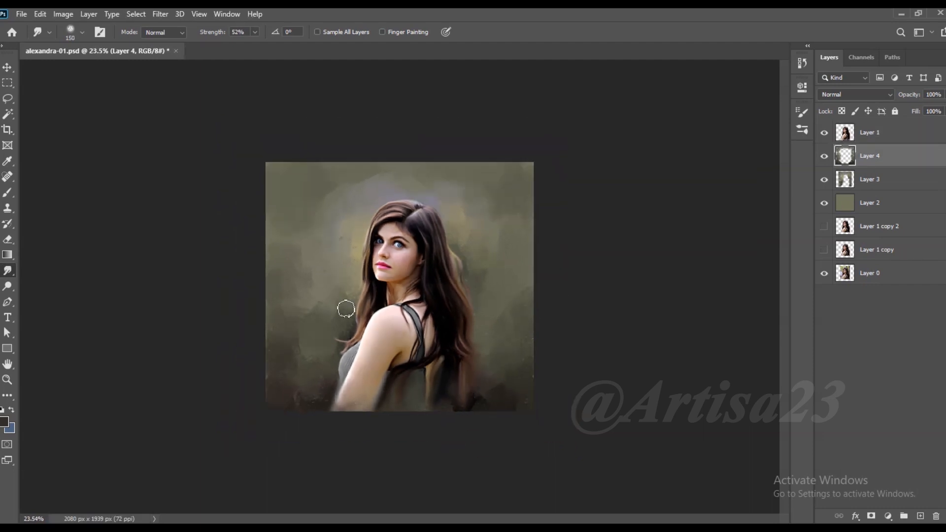
scroll(438, 240, up, 2)
scroll(438, 244, up, 3)
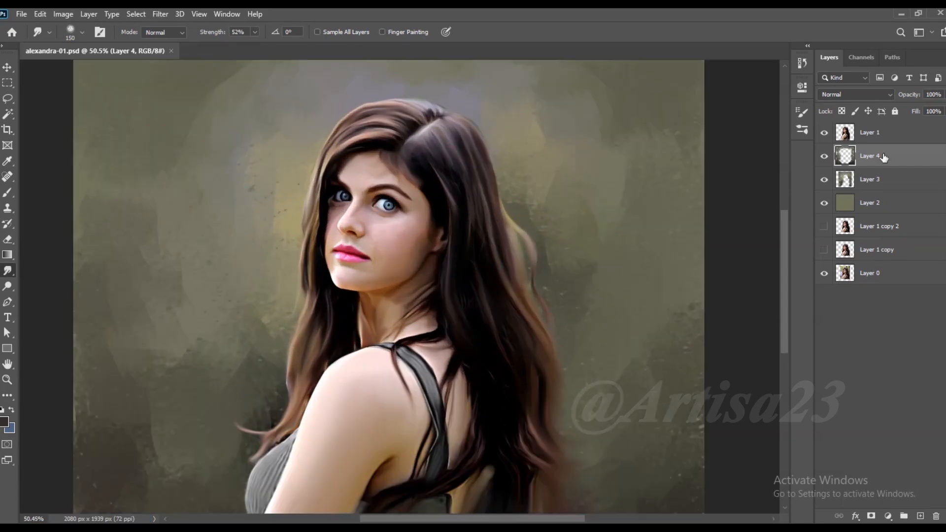
click(870, 132)
scroll(258, 57, up, 3)
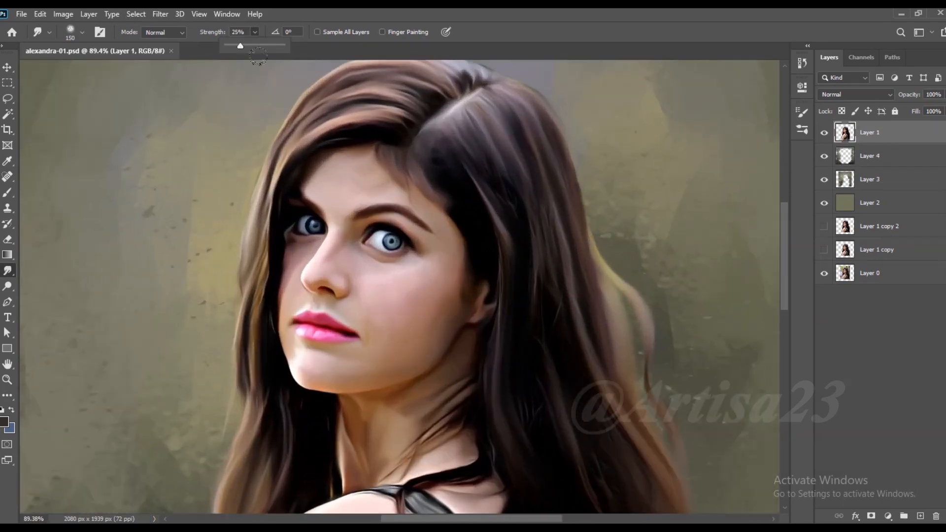
key(bracketleft)
key(bracketleft)
key(bracketleft)
key(bracketleft)
key(bracketleft)
key(bracketleft)
key(bracketleft)
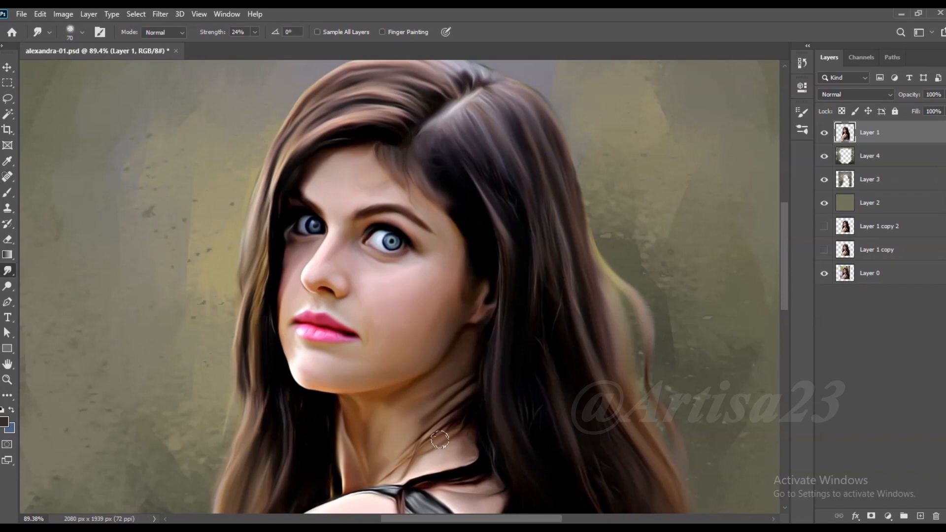
drag(440, 439, 426, 386)
Set the smudge strength to 56% and smudge the dark strand across the neck and the hair strands over the back
drag(263, 46, 274, 45)
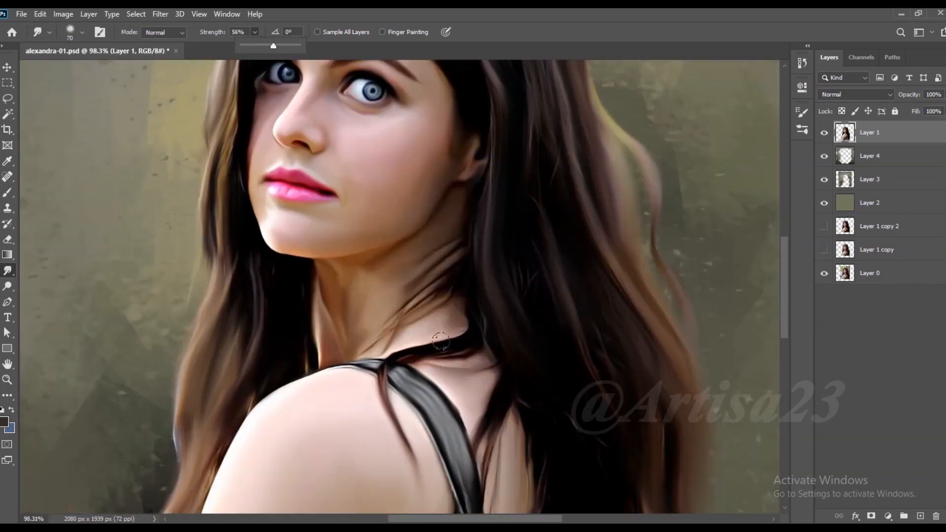
mouse_move(442, 347)
mouse_down()
mouse_move(482, 331)
mouse_move(464, 335)
mouse_move(472, 328)
mouse_up()
key(bracketright)
drag(401, 364, 482, 346)
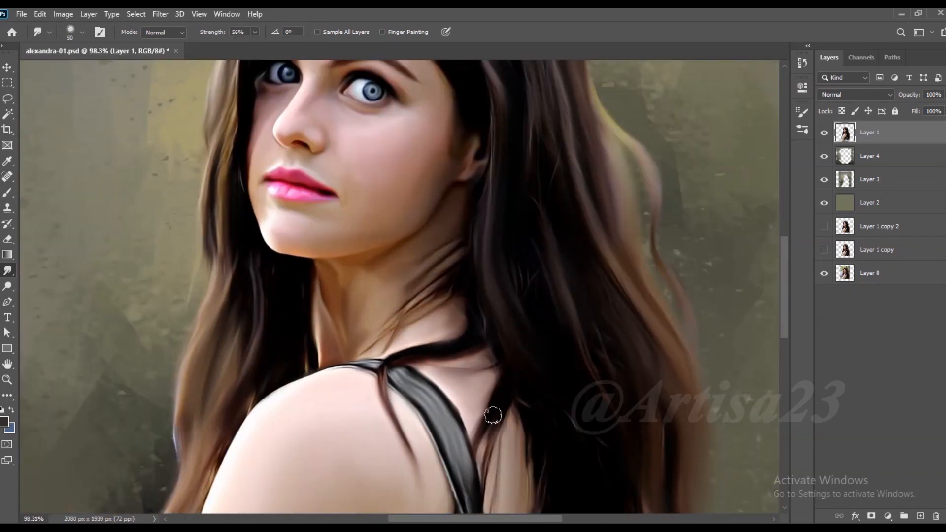
drag(507, 376, 486, 441)
drag(525, 389, 485, 461)
drag(515, 406, 533, 487)
Smudge the lower ends of the hair behind the back with a 100 px tip and save the document
scroll(533, 487, down, 4)
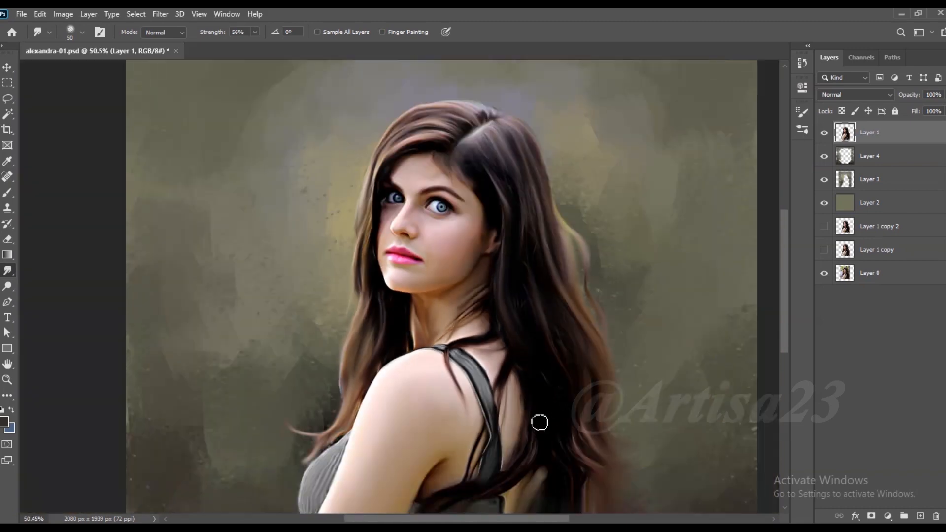
drag(538, 476, 537, 511)
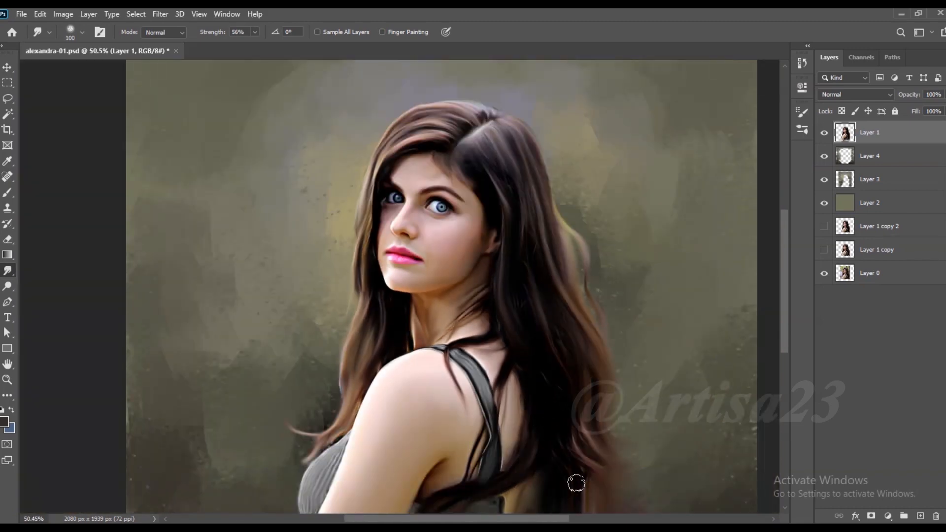
scroll(516, 435, down, 2)
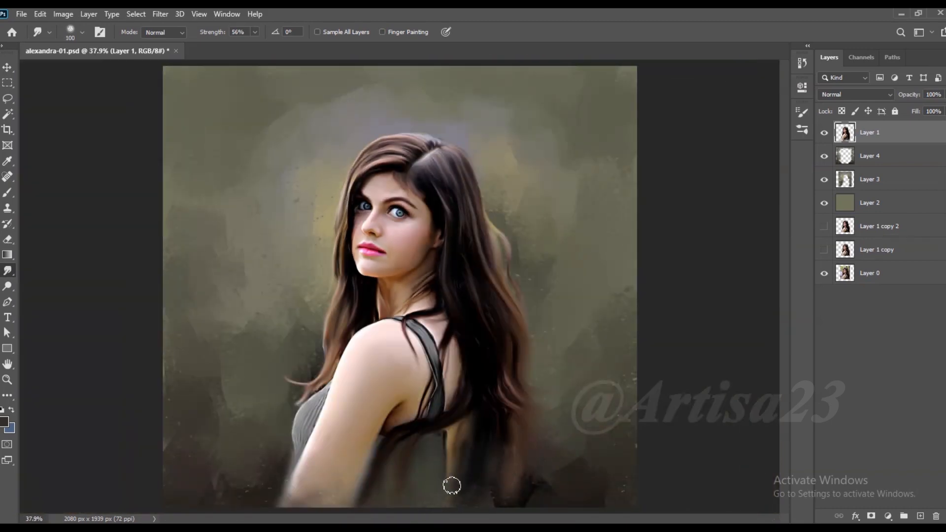
key(ctrl+s)
Add a new layer above Layer 1 and name it Line
scroll(419, 247, up, 4)
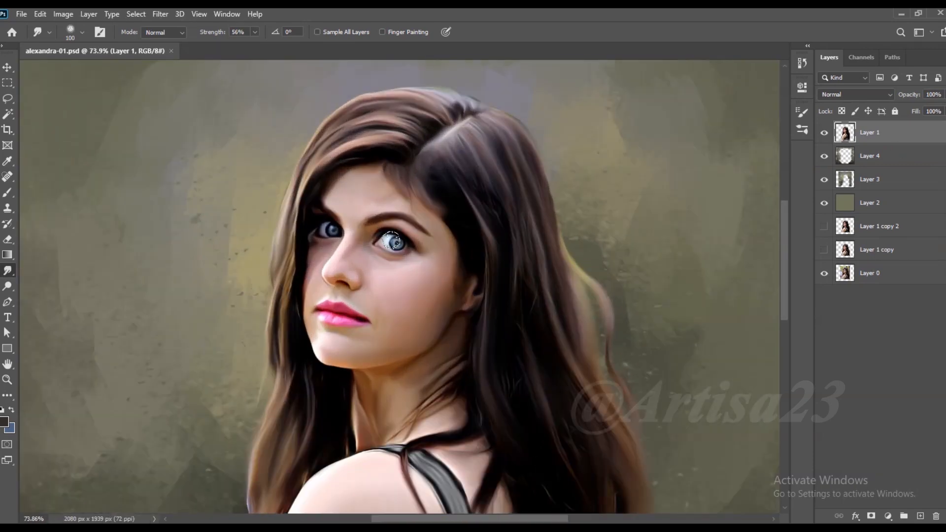
scroll(400, 242, up, 2)
click(921, 515)
double_click(870, 132)
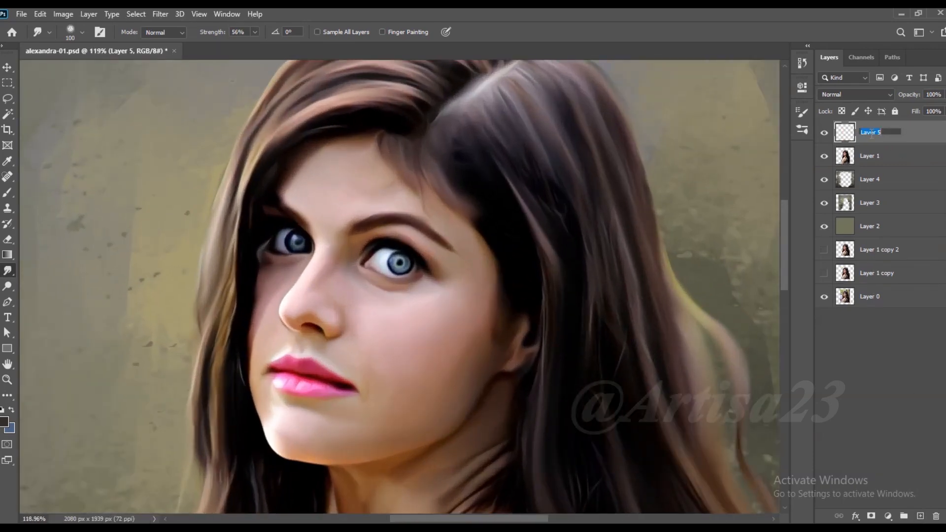
key(Return)
Choose the Soft Round brush for painting and set it to 1 px at 78% opacity
scroll(428, 176, up, 3)
click(7, 193)
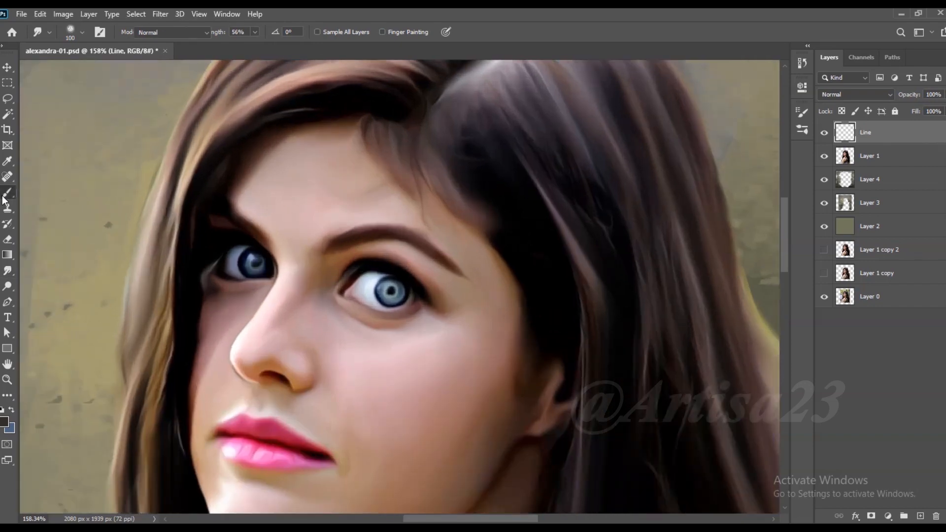
click(98, 32)
click(640, 107)
click(634, 201)
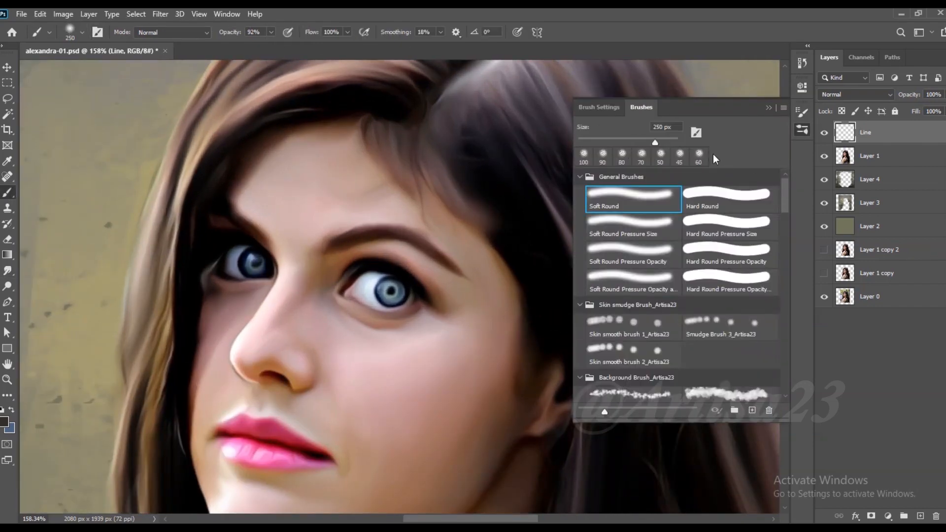
scroll(438, 212, up, 2)
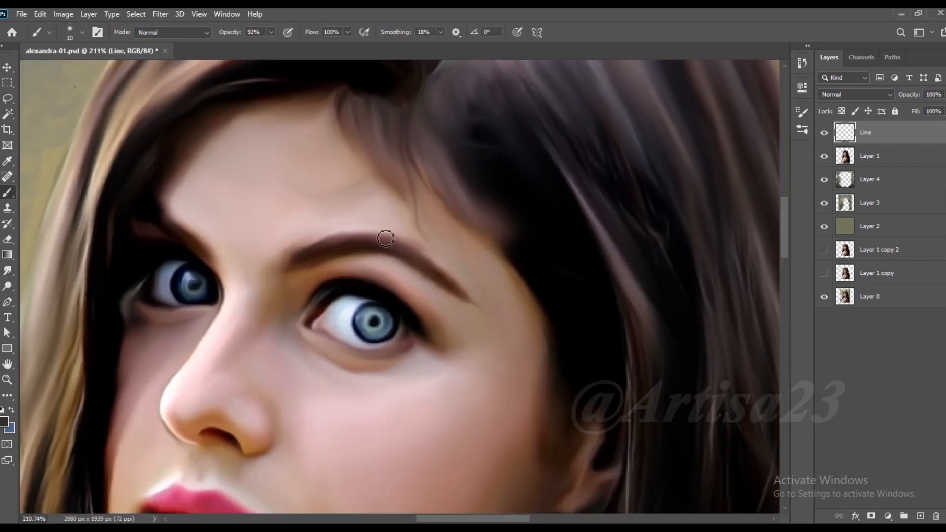
drag(259, 45, 254, 46)
key(bracketleft)
Draw thin lines in sampled dark colours along the near eye's lower eyelid on the Line layer
alt+click(347, 290)
scroll(340, 292, up, 2)
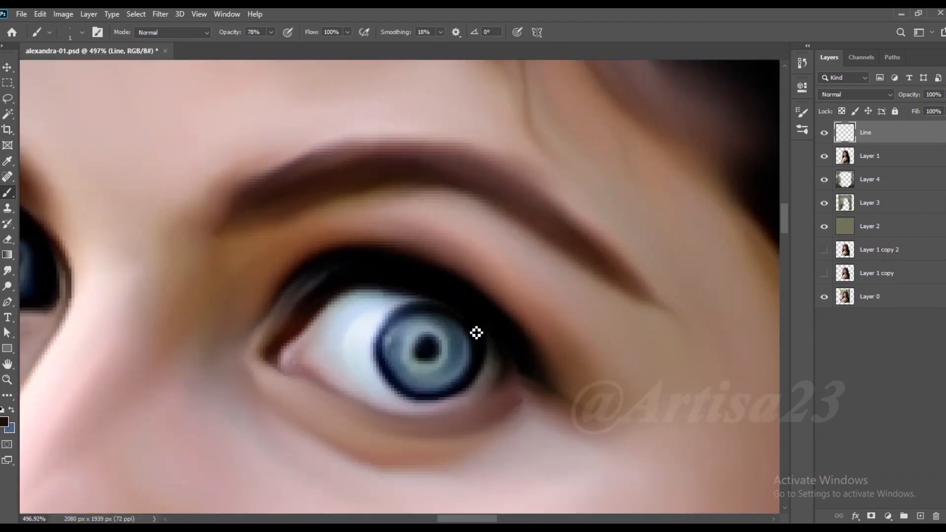
scroll(522, 373, down, 1)
scroll(503, 386, up, 1)
alt+click(495, 378)
scroll(412, 407, up, 3)
alt+click(451, 404)
drag(460, 413, 530, 380)
scroll(374, 389, up, 3)
alt+click(309, 361)
mouse_move(306, 357)
mouse_down()
mouse_move(428, 410)
mouse_move(220, 335)
mouse_move(266, 341)
mouse_up()
Draw fine lines in sampled skin and pink tones around the near eye's inner corner and along its lower lid
alt+click(574, 364)
alt+click(209, 318)
alt+click(250, 288)
mouse_move(252, 292)
mouse_down()
mouse_move(254, 322)
mouse_move(265, 329)
mouse_up()
alt+click(259, 277)
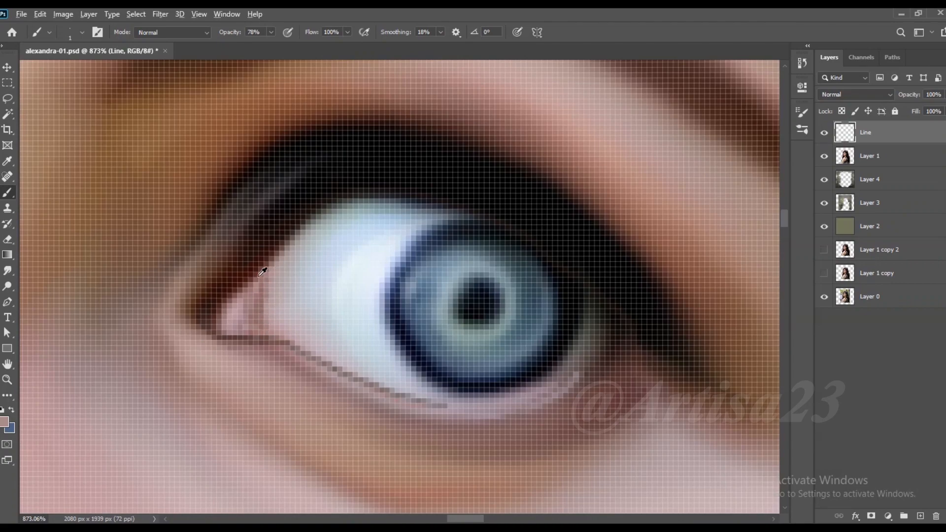
alt+click(262, 273)
mouse_move(255, 286)
mouse_down()
mouse_move(268, 332)
mouse_move(354, 382)
mouse_move(462, 410)
mouse_move(521, 394)
mouse_up()
alt+click(591, 363)
drag(579, 373, 427, 413)
Draw a thin dark line along the far eye's lower eyelid in a sampled colour
scroll(426, 315, down, 12)
scroll(208, 309, up, 7)
alt+click(210, 310)
drag(291, 316, 212, 321)
drag(211, 322, 314, 315)
scroll(296, 311, down, 12)
scroll(503, 354, up, 5)
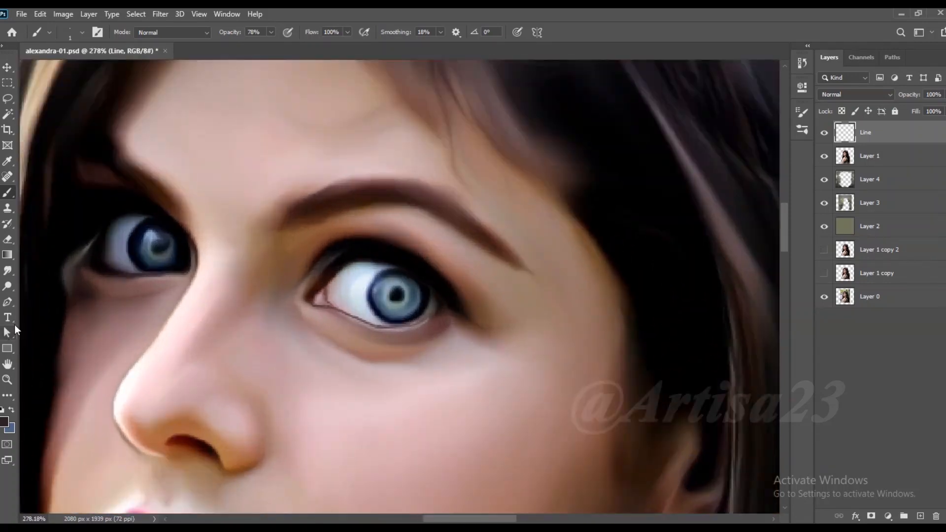
Soften the near eye's lower lid and inner corner lines with a 10 px Smudge tip and save the document
click(8, 270)
scroll(118, 289, up, 3)
key(bracketleft)
scroll(473, 344, up, 3)
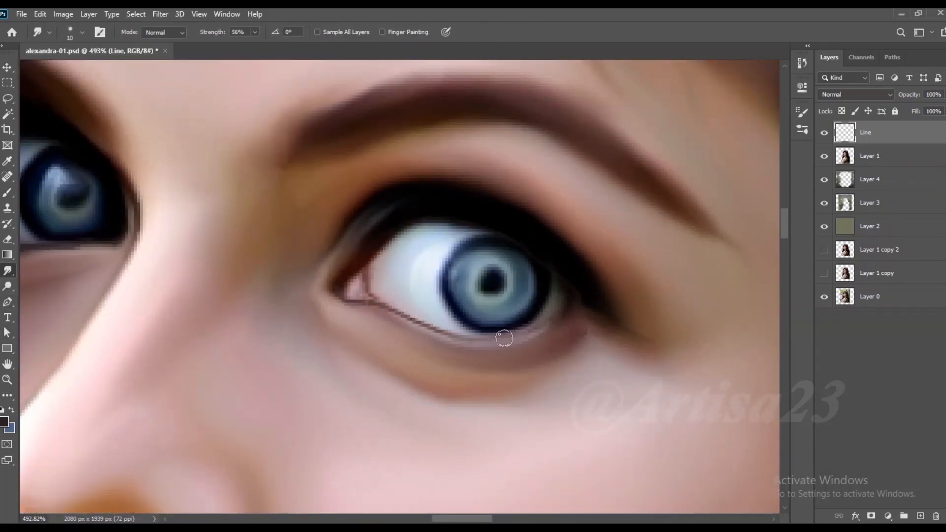
drag(434, 330, 370, 277)
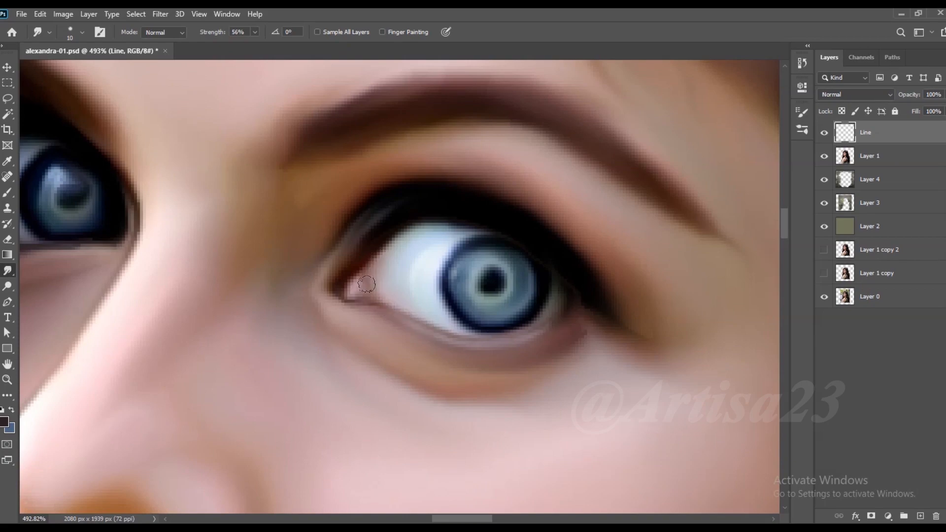
scroll(406, 322, down, 4)
key(ctrl+s)
Paint a reddish-brown line along the outer part of the near eye's lower lid with a 4 px brush
scroll(434, 345, up, 4)
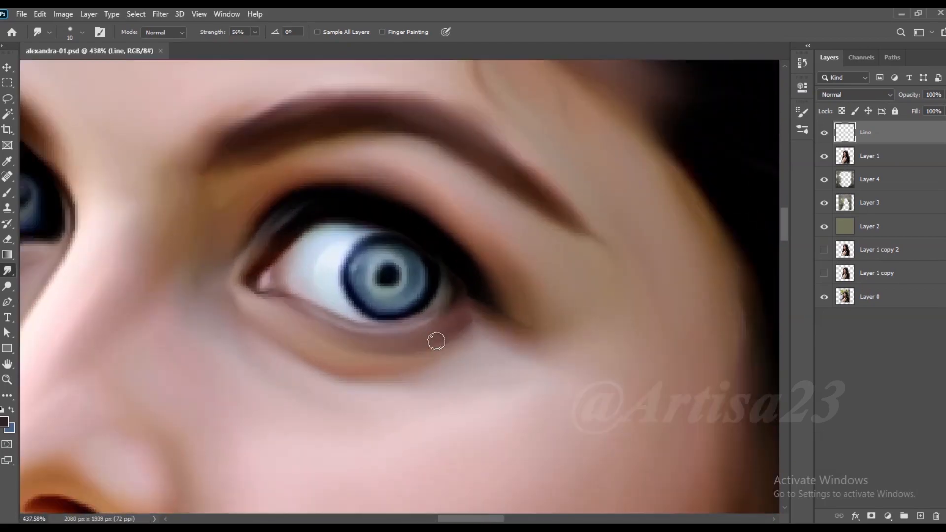
click(8, 192)
scroll(432, 310, up, 1)
drag(387, 329, 443, 334)
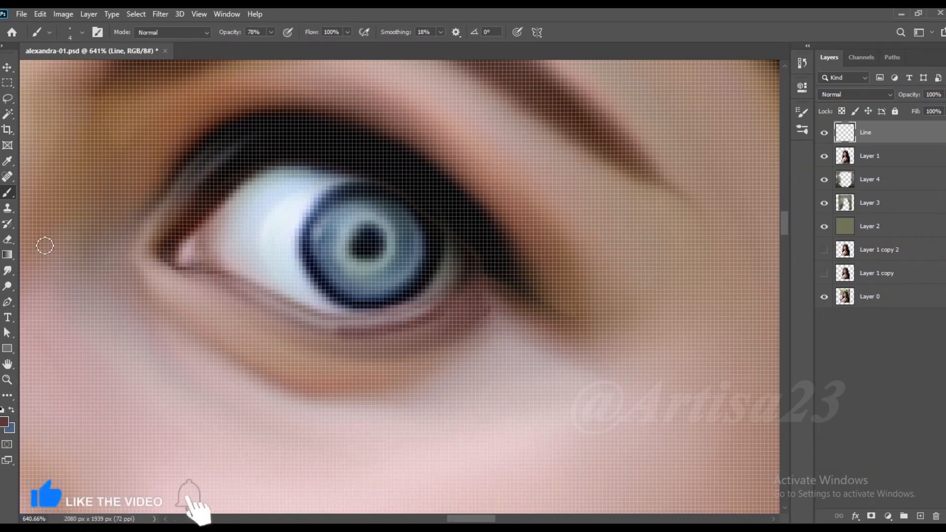
Smudge the reddish-brown line under the near eye's iris and save the document
click(8, 271)
drag(436, 308, 332, 329)
scroll(366, 294, down, 5)
key(ctrl+s)
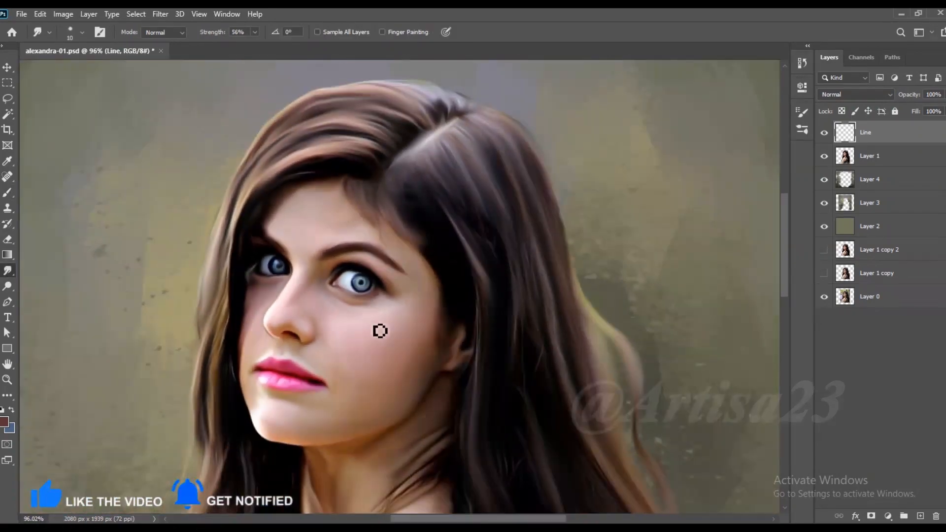
Draw a thin 1 px outline in a sampled brown down the nose bridge and around the nose tip
scroll(359, 270, up, 4)
scroll(345, 276, down, 4)
scroll(291, 334, up, 3)
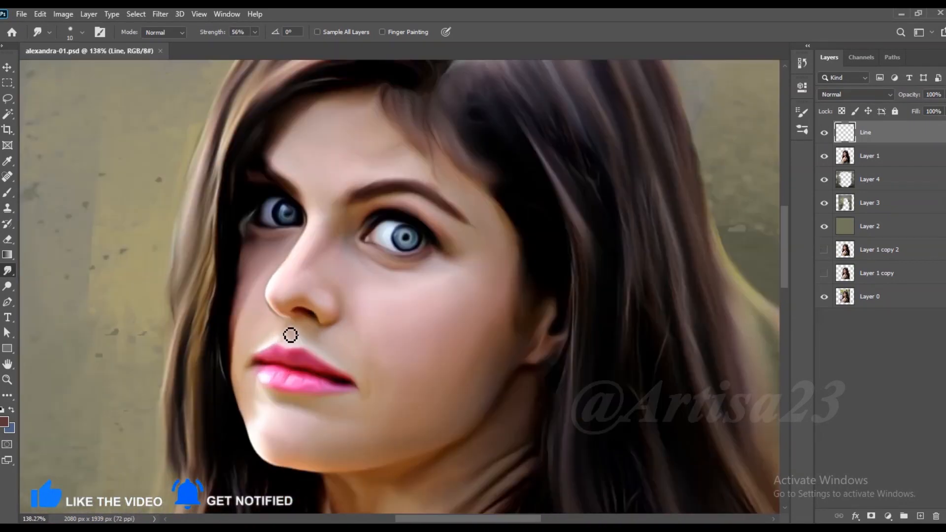
click(8, 193)
scroll(289, 224, up, 8)
alt+click(359, 151)
mouse_move(360, 154)
mouse_down()
mouse_move(277, 298)
mouse_move(238, 340)
mouse_move(218, 391)
mouse_up()
drag(230, 430, 257, 459)
scroll(254, 398, down, 4)
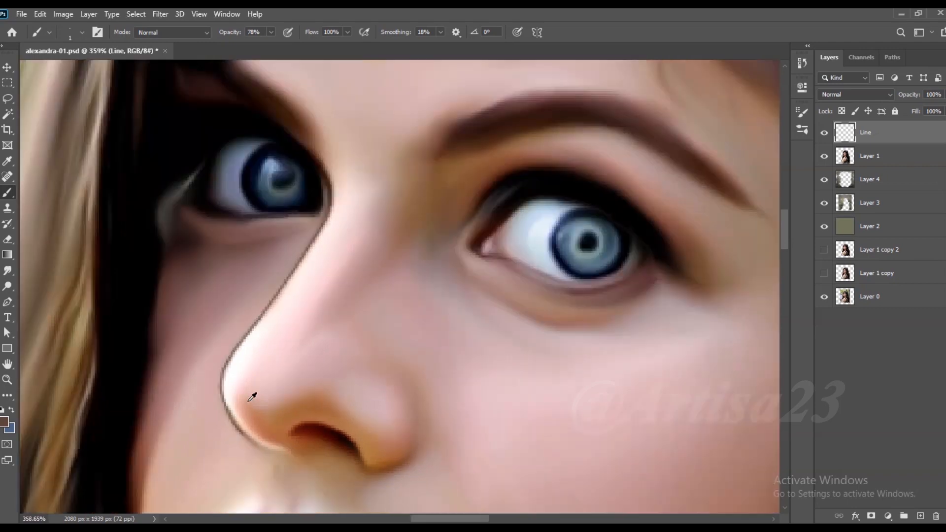
Soften the nose outline with the Smudge tool and save the document
click(8, 270)
scroll(361, 262, up, 4)
mouse_move(292, 232)
mouse_down()
mouse_move(210, 370)
mouse_move(282, 290)
mouse_move(236, 389)
mouse_move(253, 429)
mouse_up()
scroll(295, 359, down, 4)
scroll(303, 331, up, 4)
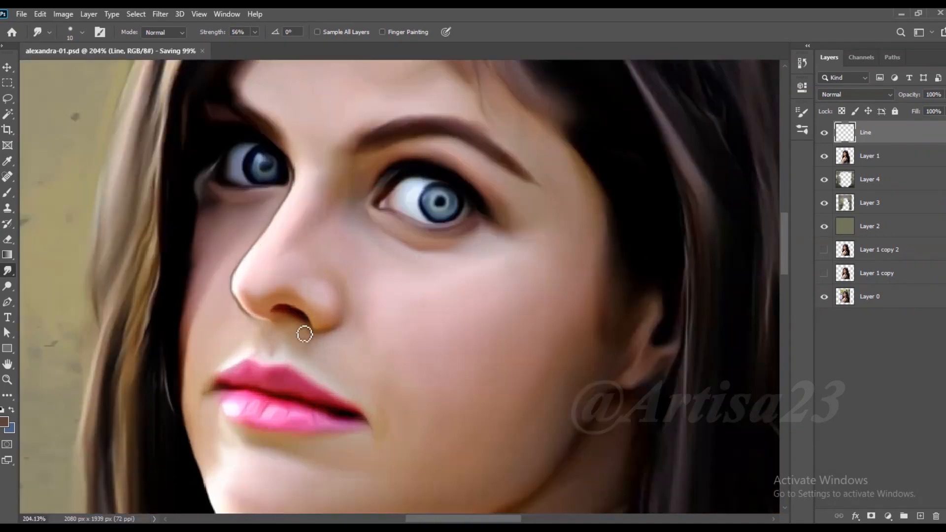
Draw a line in a sampled reddish brown beneath the nose tip up to the nostril and soften it with the Smudge tool
alt+click(298, 298)
mouse_move(248, 313)
mouse_down()
mouse_move(298, 313)
mouse_move(233, 310)
mouse_move(287, 309)
mouse_up()
click(7, 270)
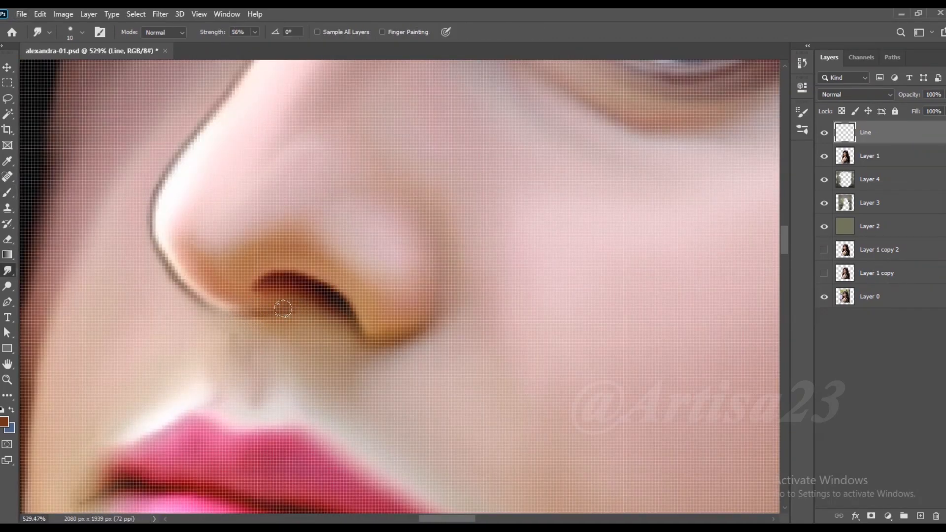
scroll(262, 306, down, 4)
scroll(240, 306, down, 6)
scroll(292, 315, up, 5)
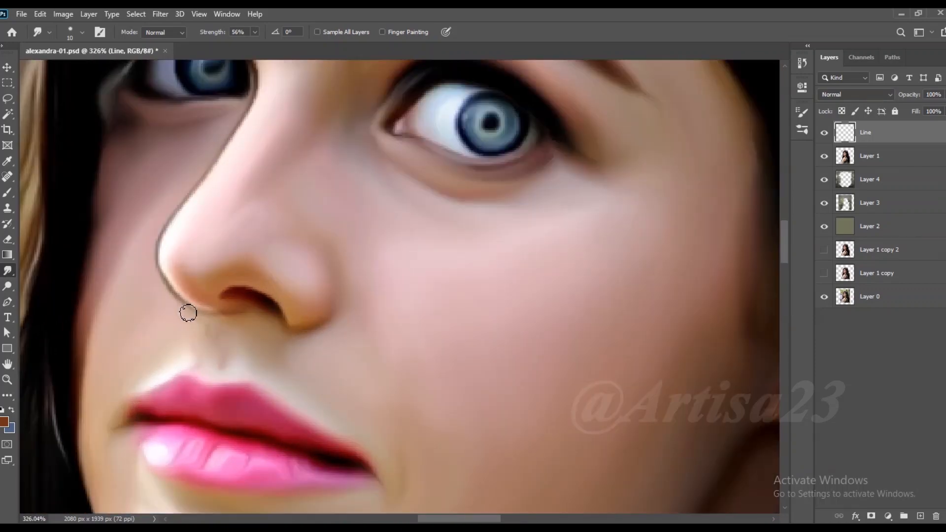
Draw a thin curved line in a sampled dark reddish brown around the near nostril wing
scroll(188, 301, down, 3)
scroll(285, 299, up, 5)
click(8, 193)
scroll(225, 305, up, 3)
alt+click(226, 303)
drag(339, 244, 321, 326)
key(ctrl+z)
mouse_move(336, 240)
mouse_down()
mouse_move(325, 323)
mouse_move(282, 347)
mouse_move(256, 346)
mouse_up()
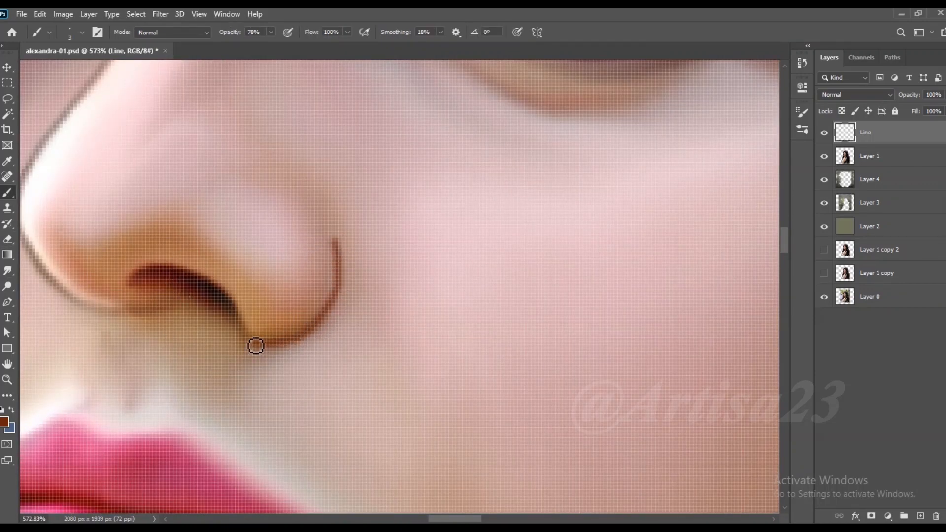
Soften the nostril wing line into the cheek with the Smudge tool
scroll(256, 346, down, 2)
key(r)
mouse_move(315, 226)
mouse_down()
mouse_move(323, 247)
mouse_move(313, 317)
mouse_move(284, 330)
mouse_up()
drag(332, 244, 329, 308)
key(bracketright)
key(bracketright)
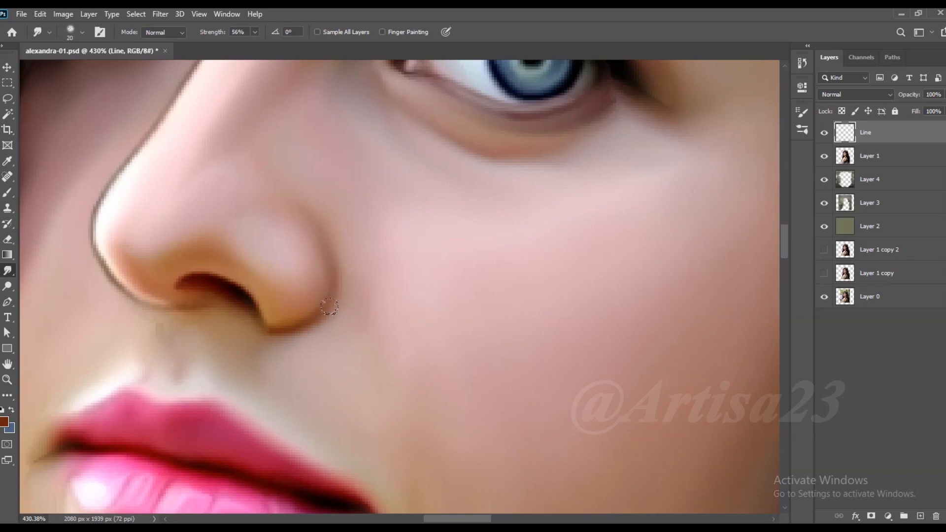
scroll(279, 229, down, 10)
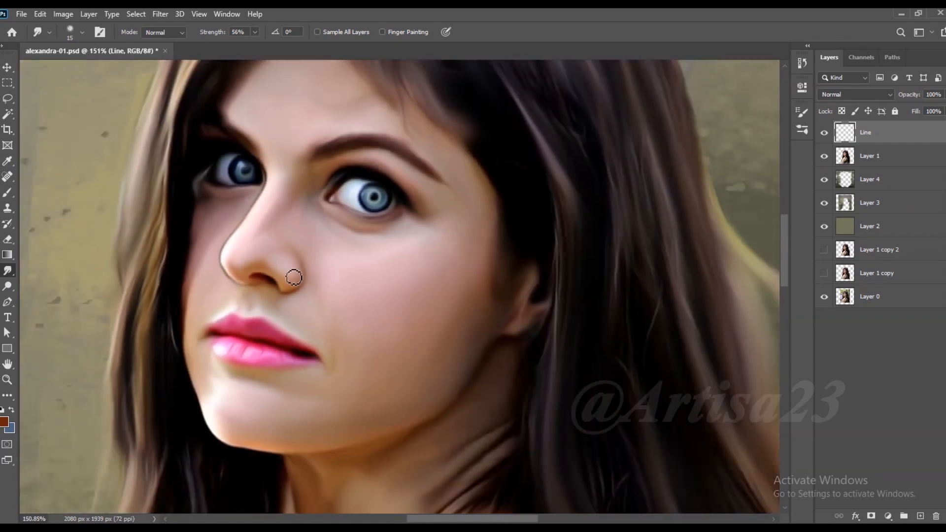
Outline the upper edge of the upper lip in a sampled dark red with a 4 px brush
scroll(312, 285, up, 8)
key(b)
alt+click(336, 327)
scroll(336, 328, up, 1)
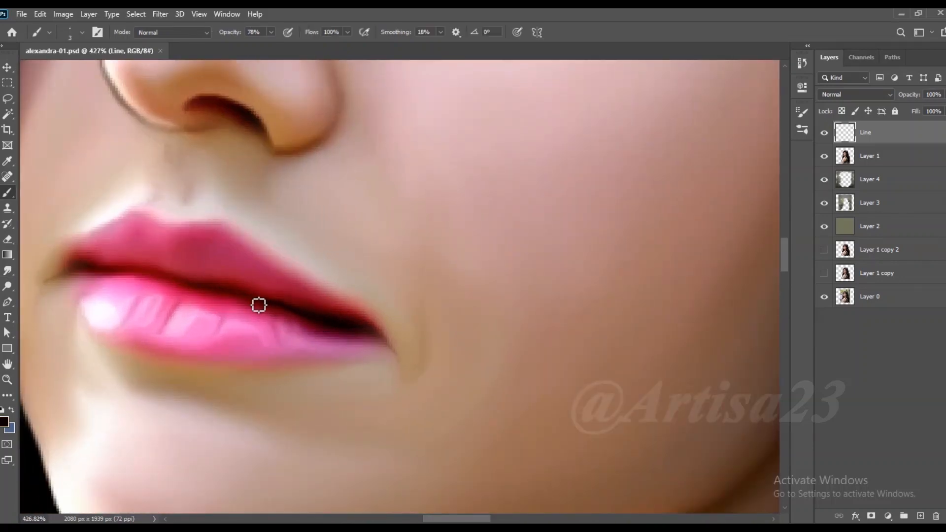
scroll(219, 279, up, 1)
alt+click(337, 291)
key(bracketright)
key(bracketright)
key(bracketright)
alt+click(86, 227)
scroll(197, 143, down, 1)
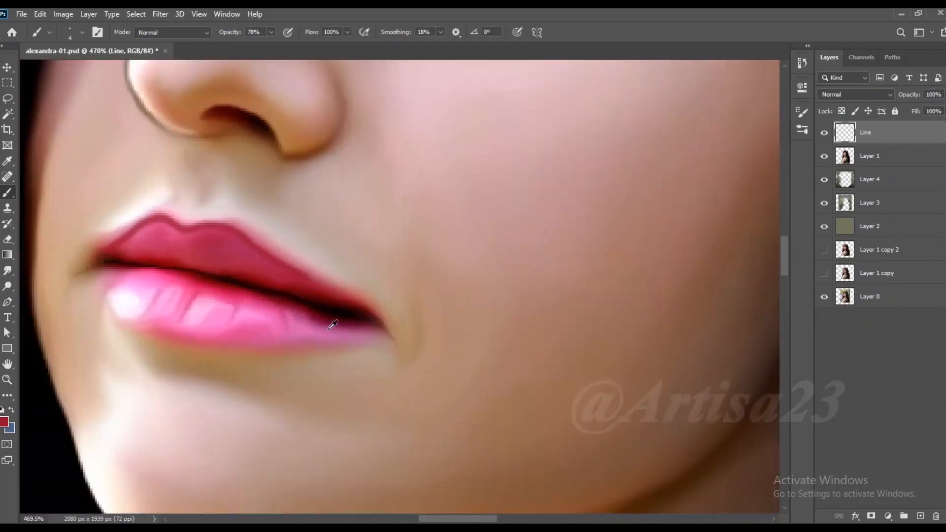
Outline the lower lip in a sampled deep pink and add short crease strokes across it
mouse_move(316, 334)
mouse_down()
mouse_move(141, 340)
mouse_move(66, 295)
mouse_move(60, 264)
mouse_up()
scroll(401, 291, down, 3)
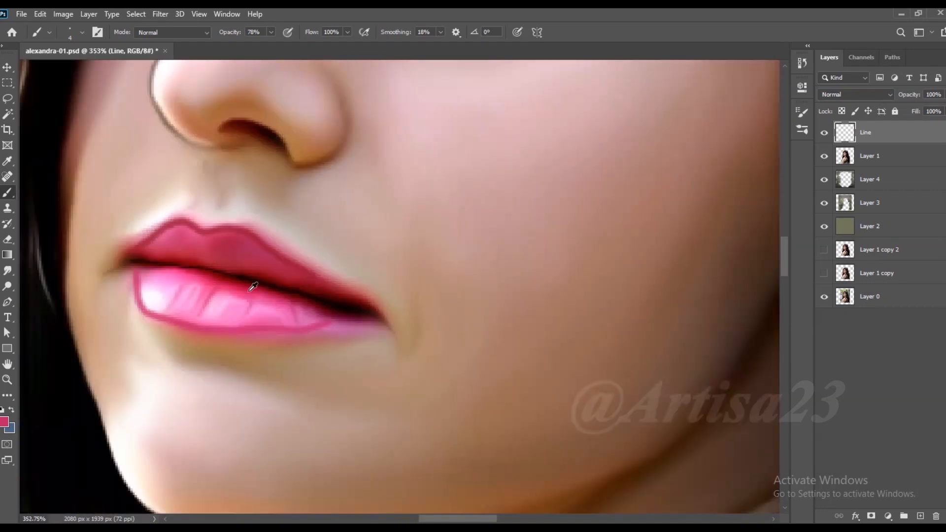
scroll(246, 286, up, 3)
drag(224, 292, 202, 321)
drag(191, 284, 181, 309)
drag(158, 279, 155, 287)
drag(277, 313, 263, 333)
Blend the upper lip outline, the lower lip outline and the crease strokes with the Smudge tool at 15 px
click(8, 271)
mouse_move(180, 207)
mouse_down()
mouse_move(111, 227)
mouse_move(241, 220)
mouse_up()
drag(296, 246, 367, 285)
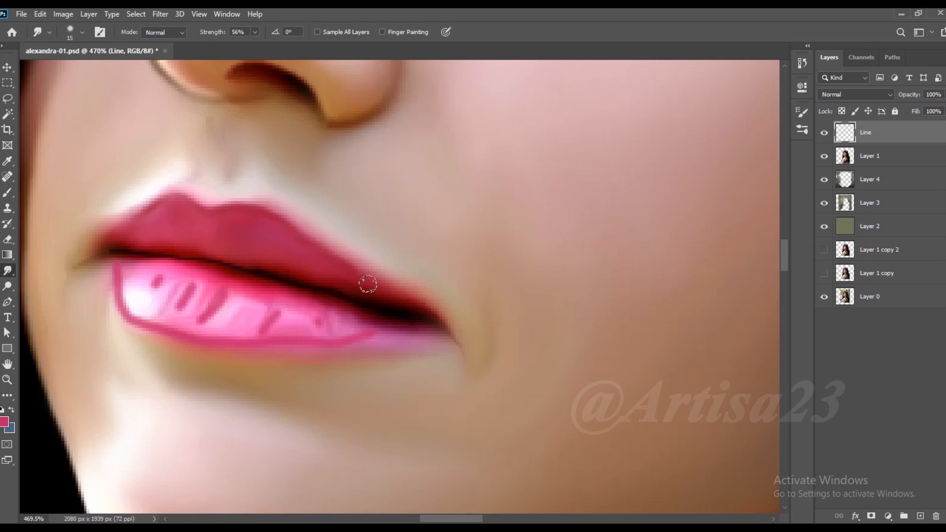
mouse_move(287, 324)
mouse_down()
mouse_move(125, 286)
mouse_move(190, 327)
mouse_move(331, 331)
mouse_up()
drag(107, 277, 148, 325)
scroll(256, 274, down, 10)
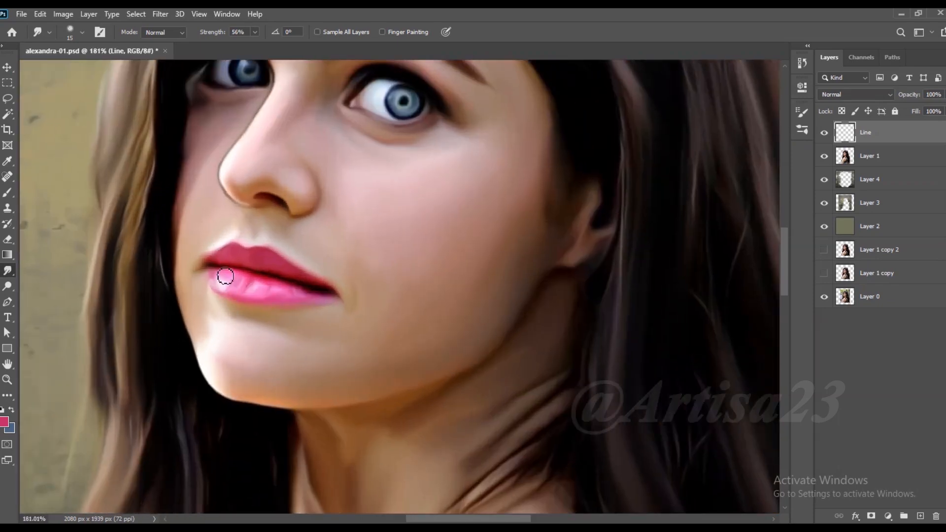
Paint a light edge above the upper lip in sampled skin tones with a 9 px brush
scroll(378, 283, down, 5)
scroll(312, 255, up, 8)
key(b)
alt+click(348, 285)
key(bracketright)
key(bracketright)
key(bracketright)
key(bracketright)
key(bracketright)
scroll(342, 304, up, 2)
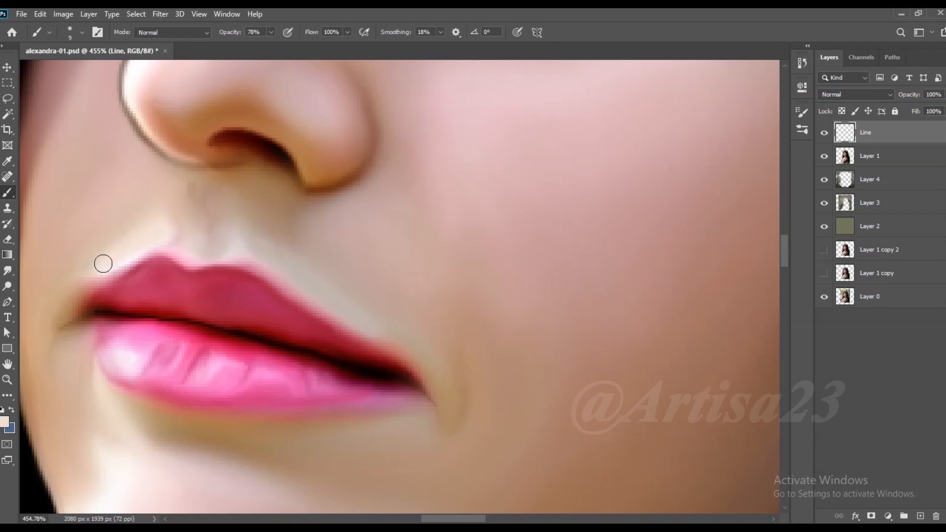
Soften the light edge above the upper lip with the Smudge tool
scroll(148, 237, down, 2)
key(r)
scroll(143, 229, up, 2)
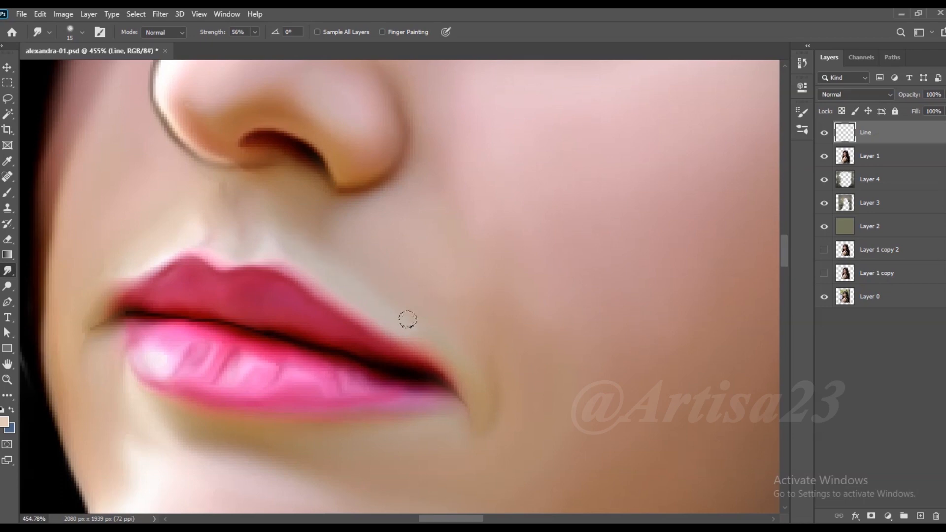
scroll(315, 245, down, 3)
scroll(247, 275, up, 4)
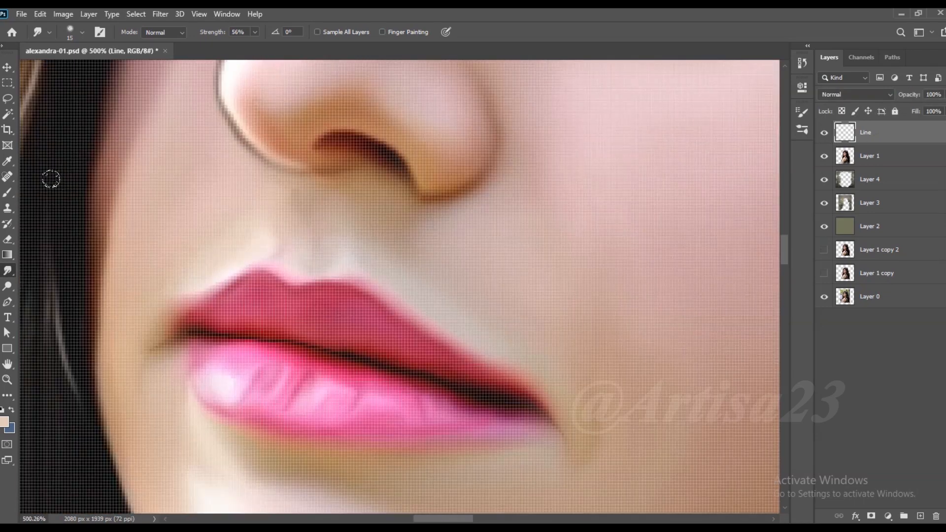
Paint a short shading stroke in a sampled brown down the groove between nose and upper lip
key(b)
scroll(302, 167, up, 1)
alt+click(302, 170)
drag(297, 226, 290, 250)
alt+click(318, 185)
mouse_move(319, 204)
mouse_down()
mouse_move(308, 231)
mouse_move(299, 206)
mouse_move(262, 217)
mouse_move(282, 270)
mouse_up()
key(ctrl+z)
Blend the brown shading between nose and upper lip into the skin with the Smudge tool
key(r)
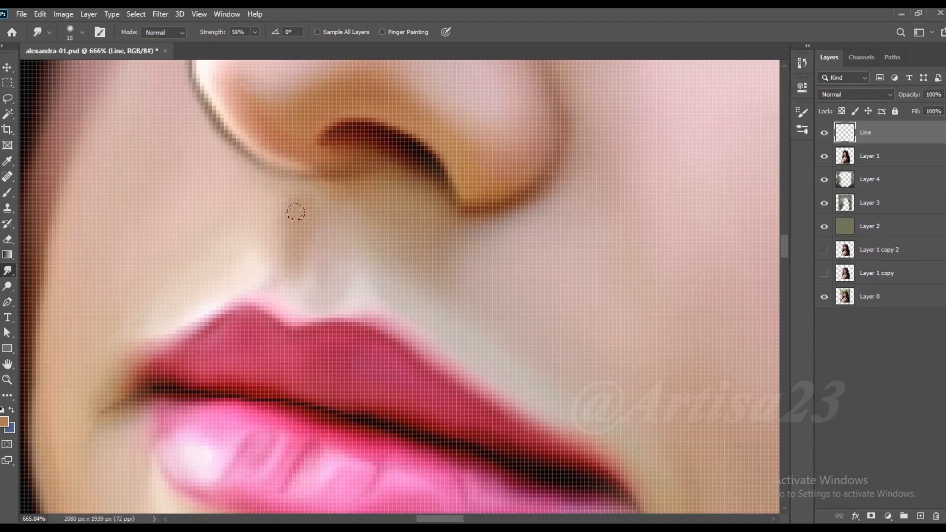
scroll(295, 212, down, 7)
scroll(235, 268, down, 9)
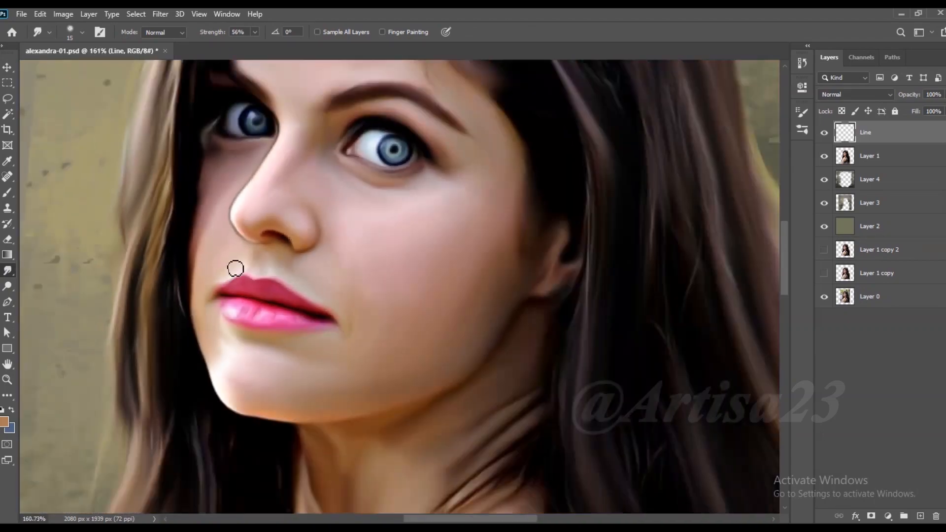
scroll(317, 302, up, 9)
scroll(306, 258, down, 8)
scroll(237, 367, up, 6)
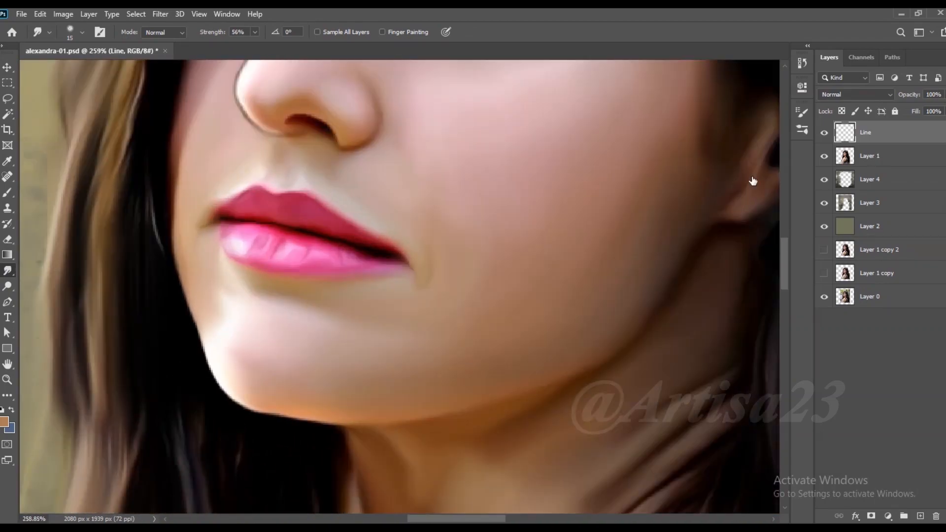
Smooth the skin around the mouth and chin on Layer 1 with a 20 px Smudge brush and save the document
click(870, 156)
key(bracketright)
key(bracketleft)
key(bracketright)
key(bracketright)
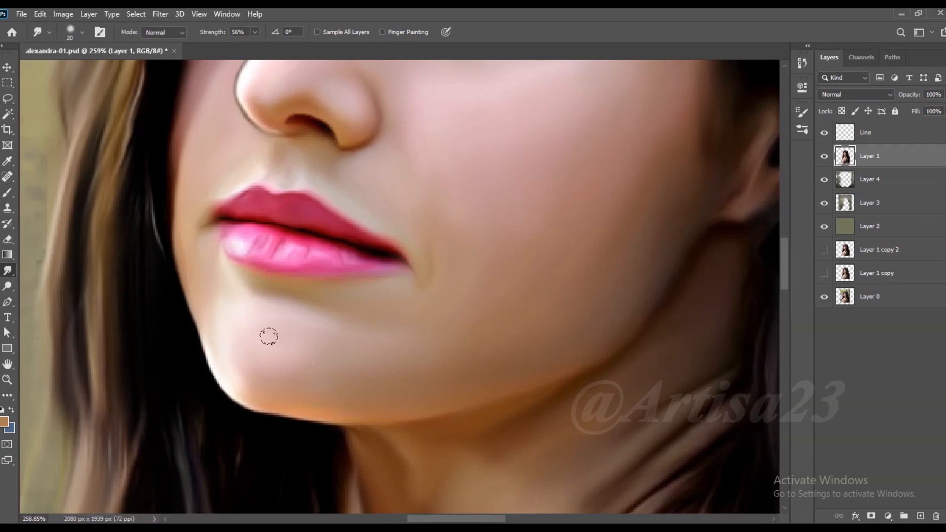
scroll(266, 335, down, 8)
scroll(256, 338, up, 6)
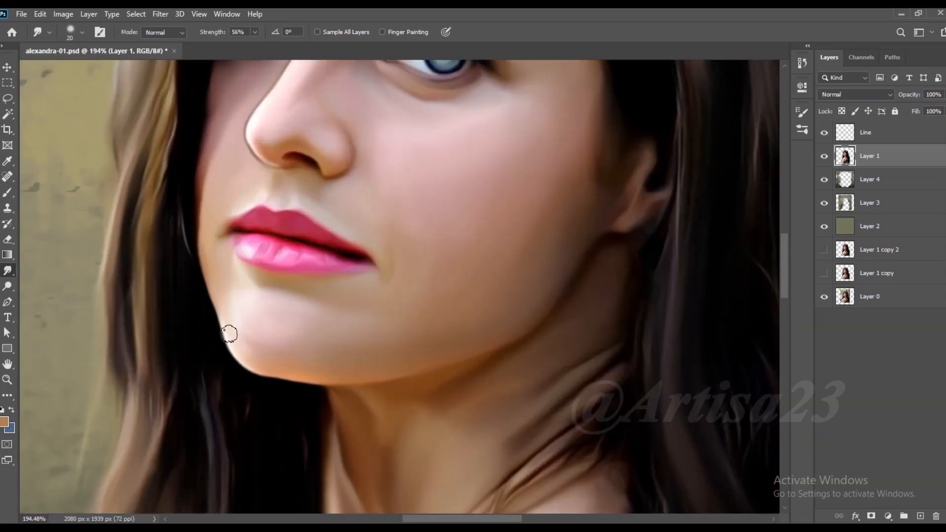
scroll(249, 335, down, 6)
scroll(323, 288, down, 3)
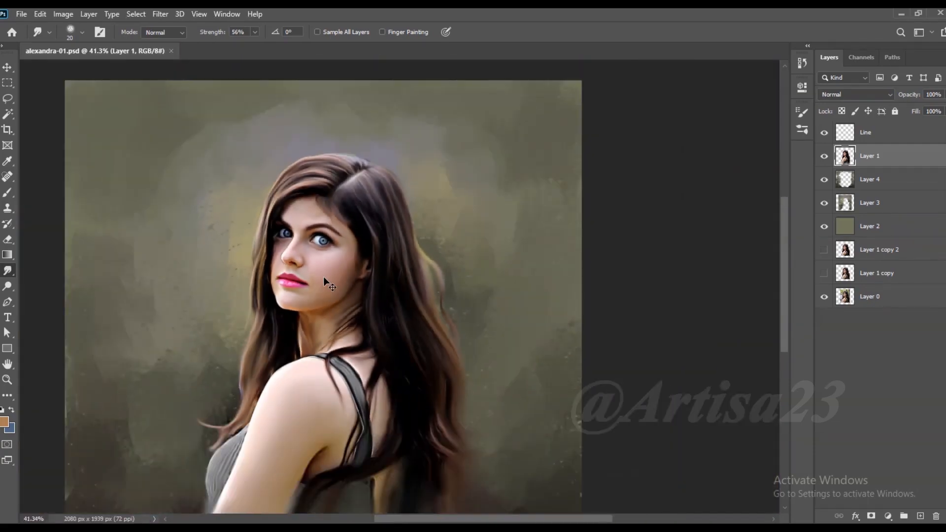
Add a new layer above the Line layer and name it Hair 02
scroll(327, 281, up, 8)
scroll(329, 276, down, 6)
click(867, 134)
click(921, 516)
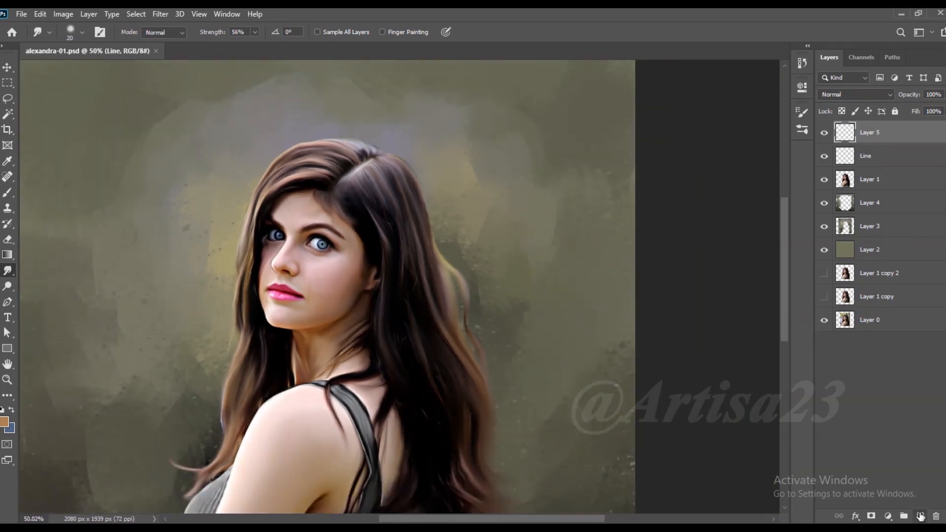
text(Hair 02)
key(Return)
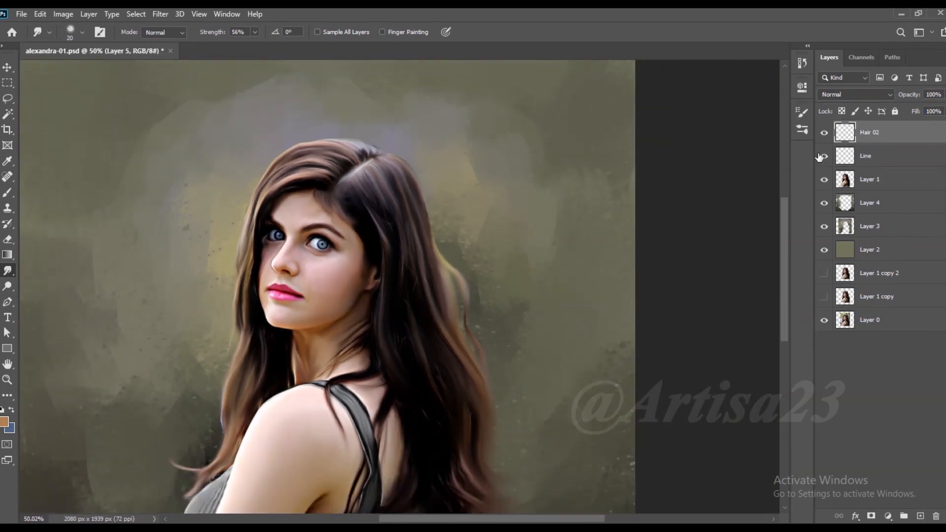
Save a copy of the document under the name alexandra-01a
scroll(468, 205, down, 2)
click(21, 13)
click(132, 159)
click(129, 228)
text(alexandra-01a)
click(374, 363)
scroll(486, 271, down, 1)
scroll(486, 271, up, 4)
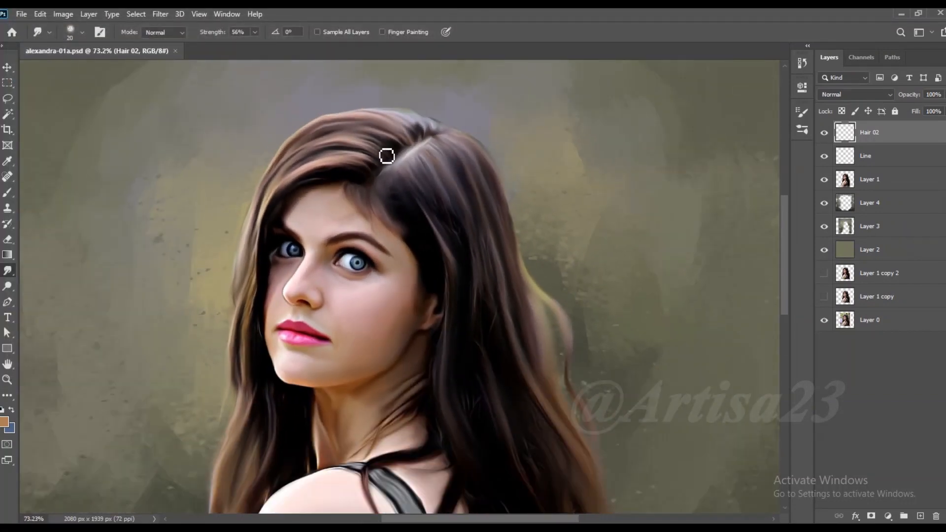
Choose a lock-type preset from the Artisa Ultimate Hair Brushes set for the Smudge tool
key(F5)
click(641, 107)
scroll(696, 228, down, 10)
scroll(696, 228, down, 4)
drag(785, 309, 790, 368)
click(644, 353)
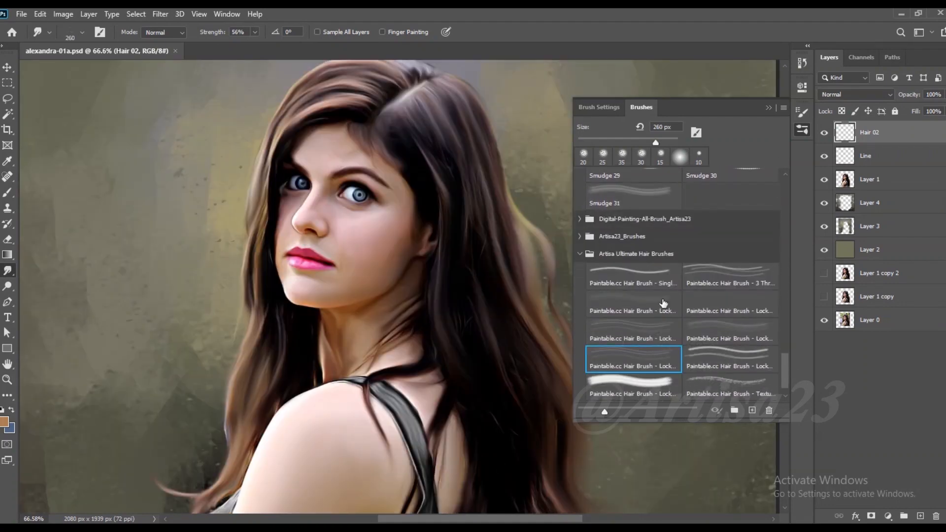
click(769, 108)
Switch to the Brush tool and choose a hair brush preset from the Artisa Ultimate Hair Brushes set
scroll(390, 85, up, 3)
click(7, 196)
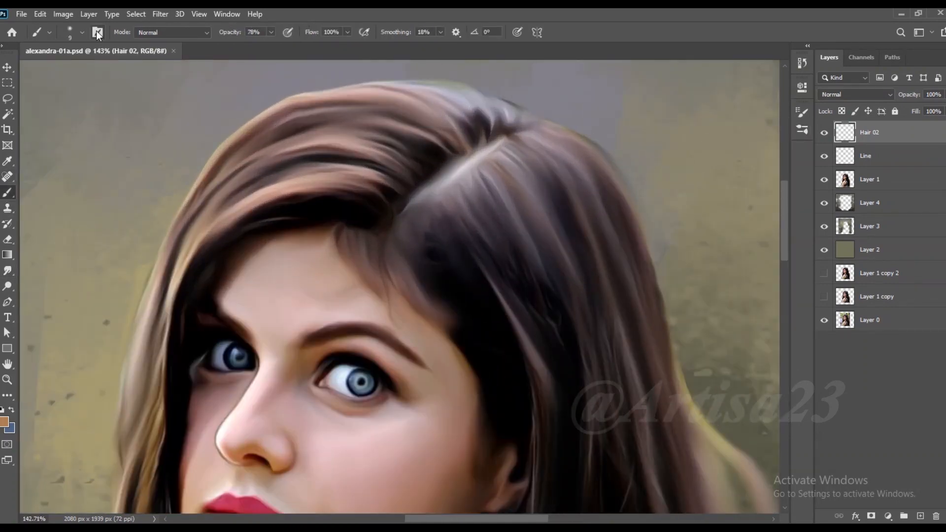
click(802, 112)
click(640, 107)
drag(785, 183, 791, 375)
click(657, 326)
click(768, 107)
Try a hair brush stroke across the top of the hair
key(ctrl+z)
key(bracketleft)
drag(416, 137, 308, 136)
key(ctrl+z)
Paint dark strands across the swept hair above the forehead with a 15 px hair brush, raising its opacity to 100%
scroll(398, 131, up, 4)
key(bracketleft)
key(bracketleft)
drag(400, 118, 327, 104)
key(bracketleft)
key(bracketleft)
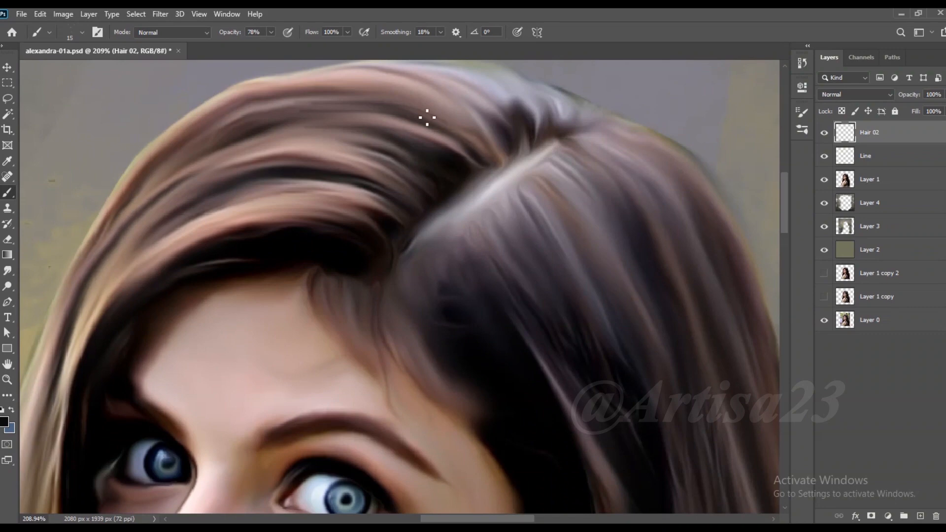
click(271, 32)
scroll(449, 80, down, 3)
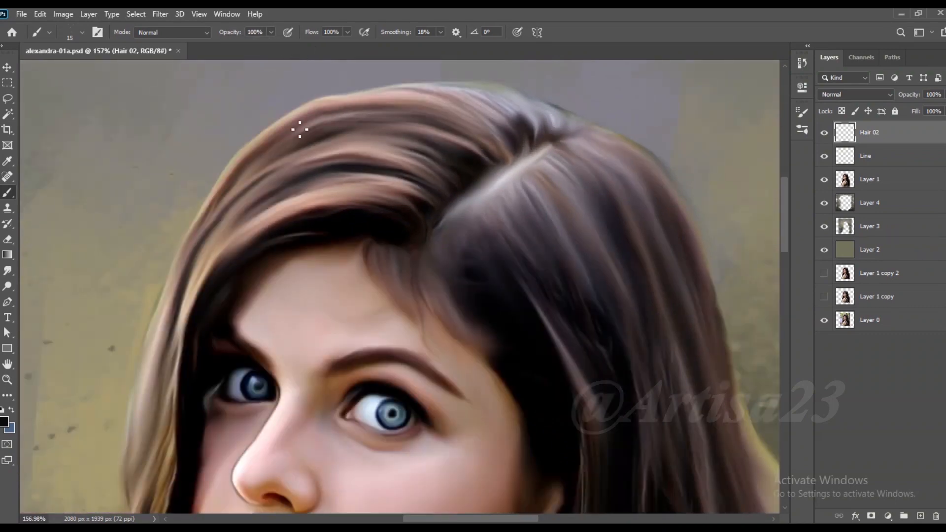
Paint fine light grey strands in the dark hair beside the parting with a 20 px hair brush
scroll(454, 216, down, 2)
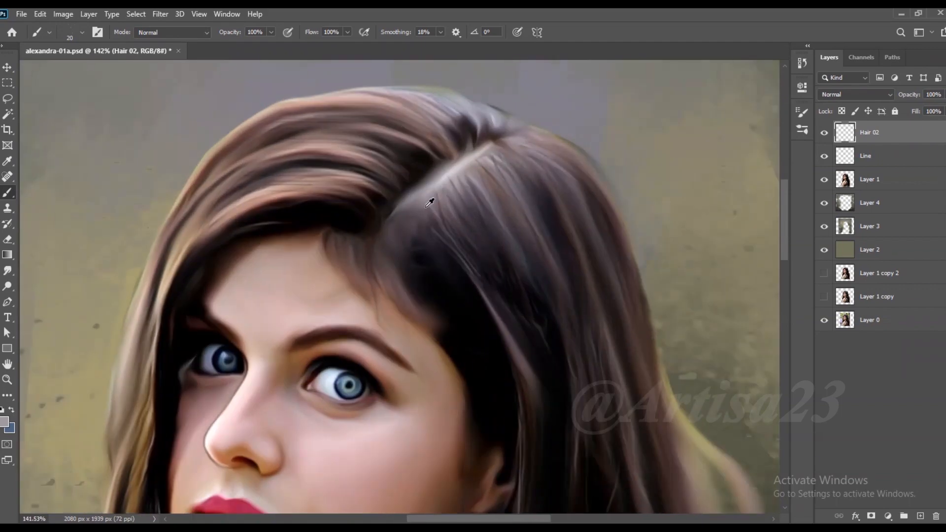
mouse_move(428, 224)
mouse_down()
mouse_move(474, 284)
mouse_move(420, 220)
mouse_move(402, 234)
mouse_move(501, 324)
mouse_up()
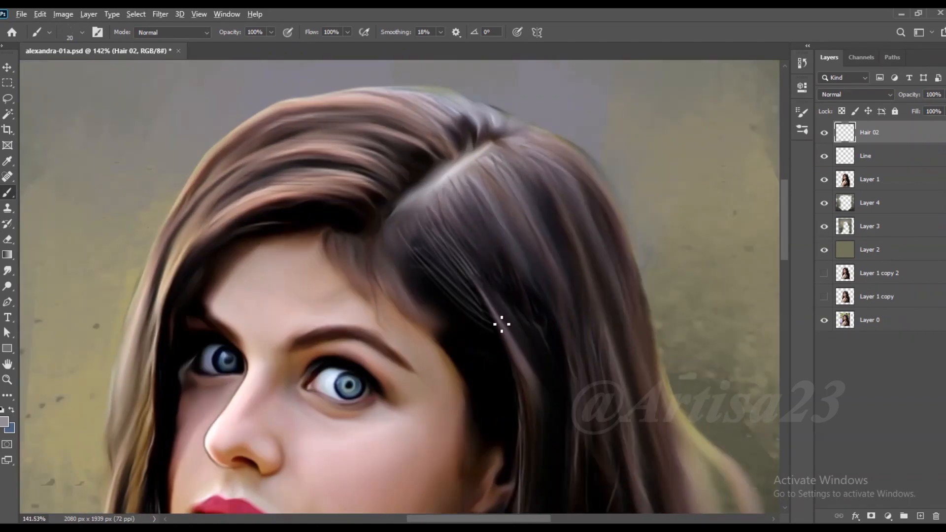
scroll(502, 324, down, 3)
scroll(584, 321, down, 3)
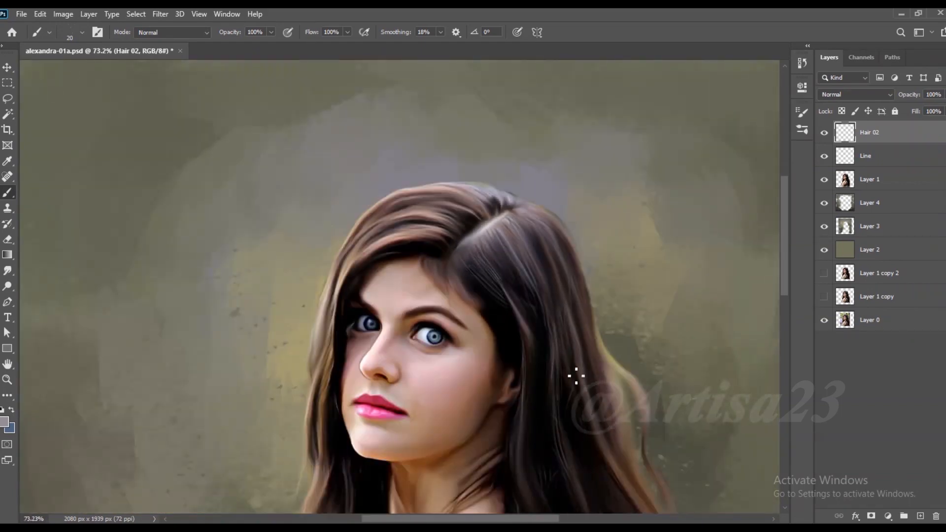
scroll(585, 426, down, 2)
scroll(561, 367, down, 1)
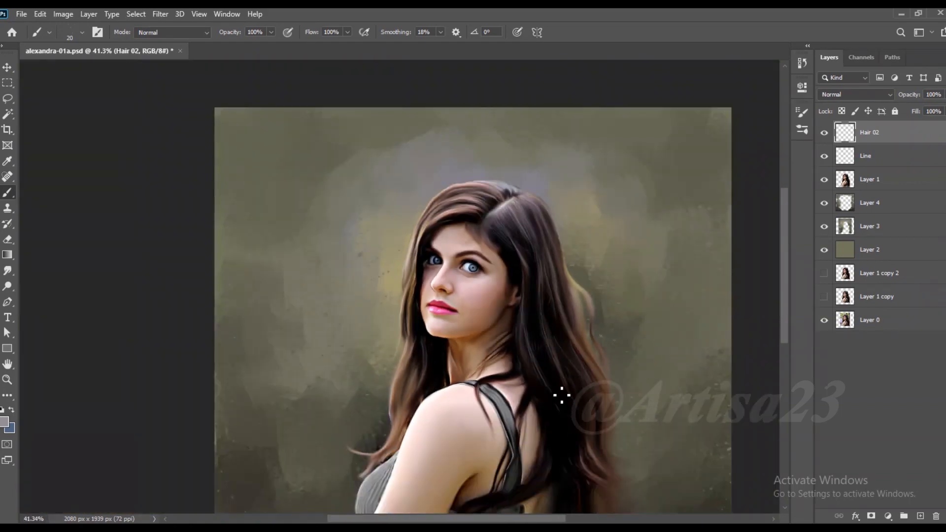
Paint strands in a sampled dark brown through the long hair falling behind the near shoulder
scroll(573, 421, up, 2)
alt+click(564, 343)
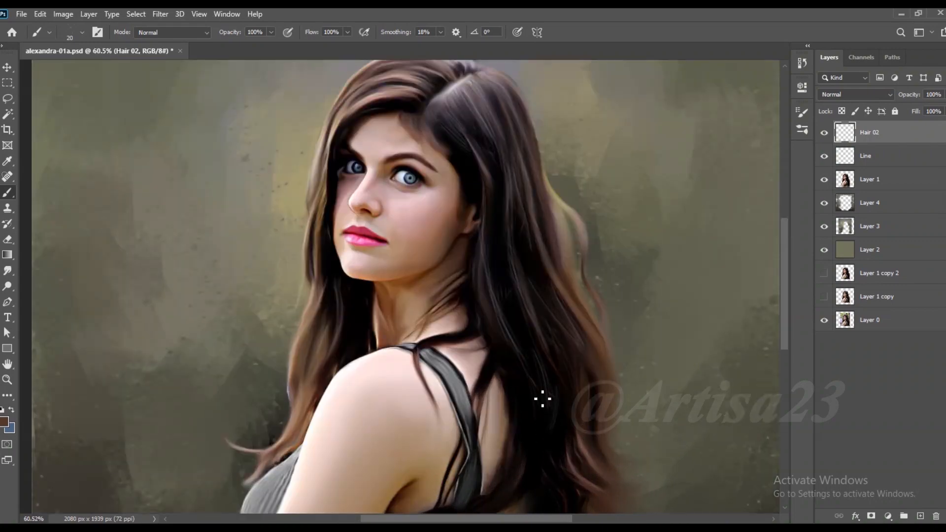
scroll(152, 258, up, 2)
Paint strands in sampled browns along the hair hanging beside the far cheek
alt+click(384, 407)
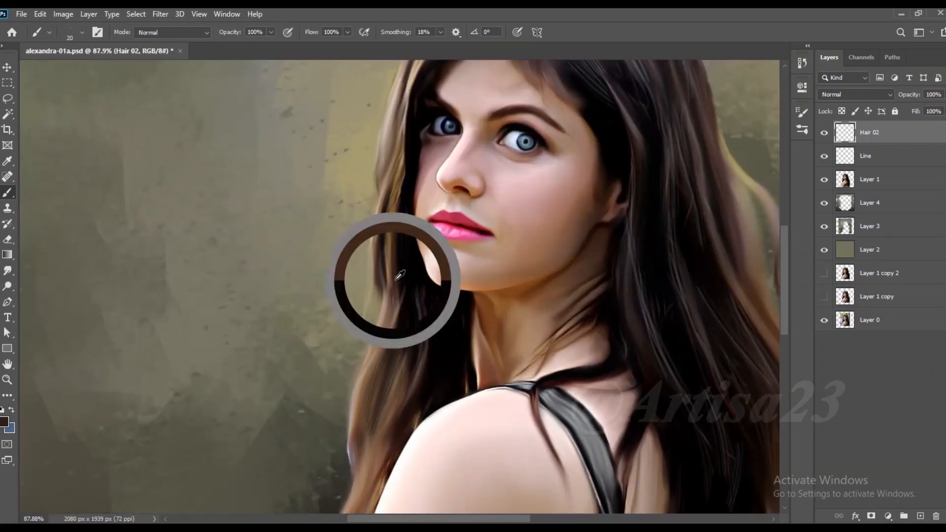
scroll(370, 391, up, 1)
alt+click(386, 299)
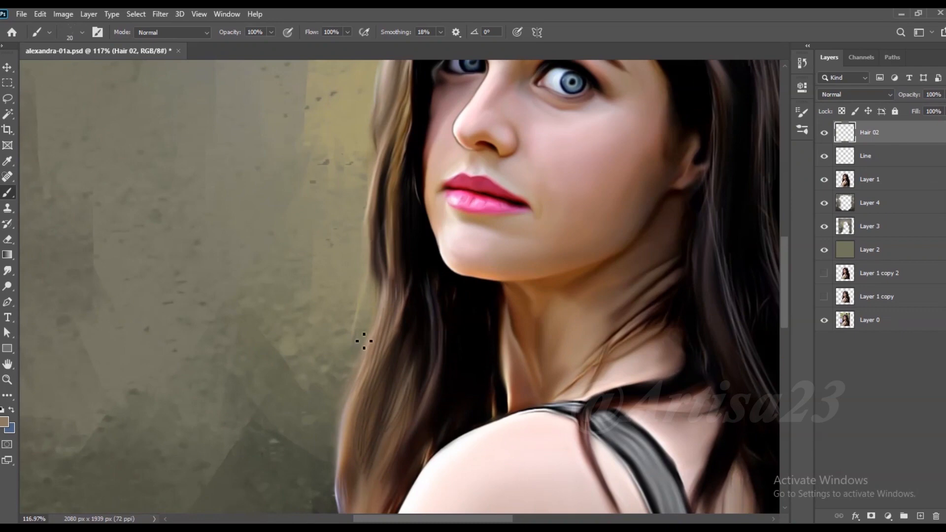
scroll(371, 330, up, 1)
scroll(411, 144, down, 1)
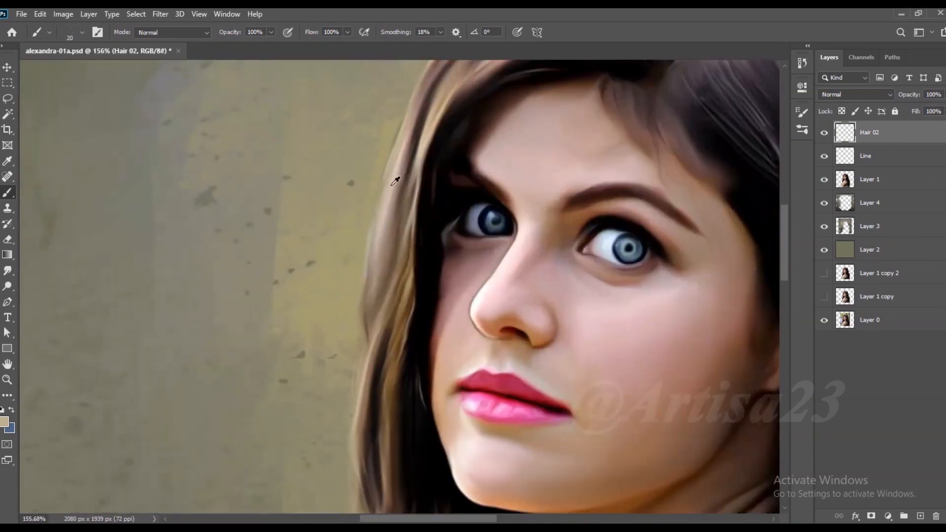
Paint fine light strands in sampled hair tones along the outer edge of the swept hair and crown
scroll(372, 216, down, 3)
scroll(424, 151, up, 3)
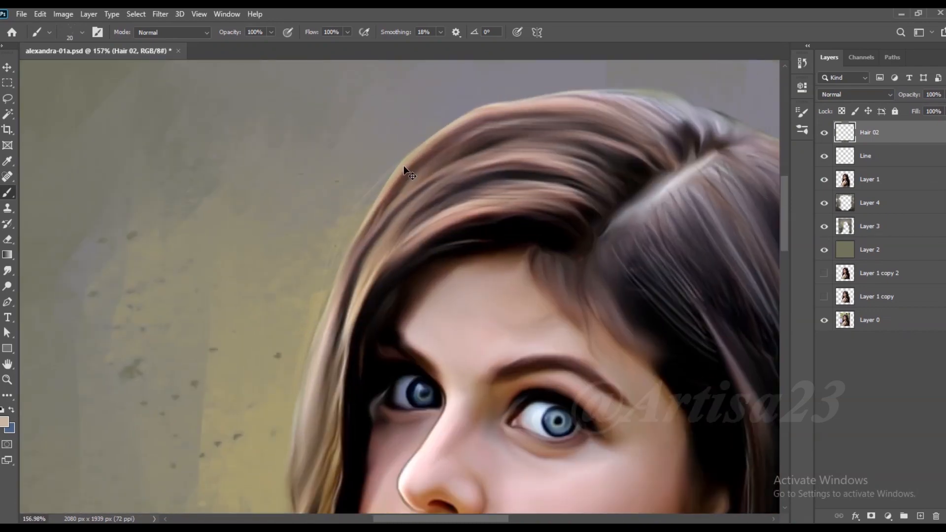
scroll(563, 97, up, 1)
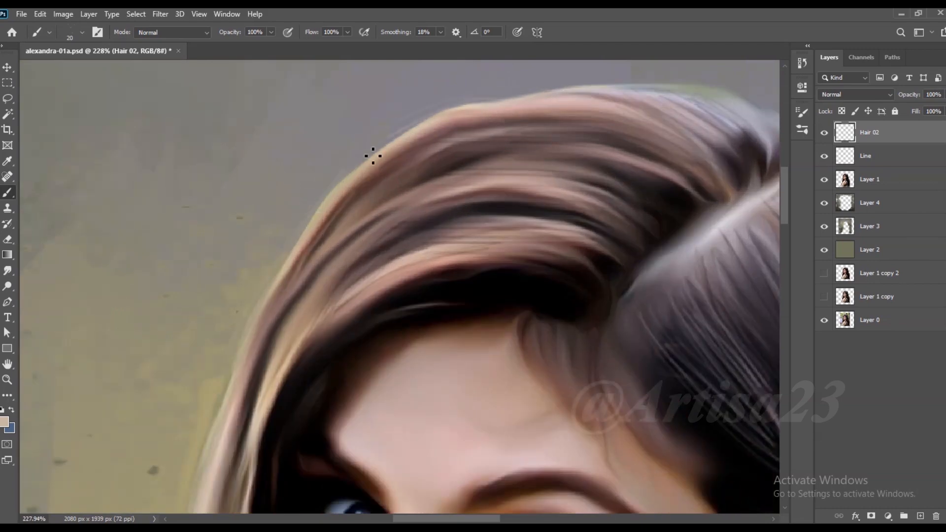
scroll(405, 191, down, 1)
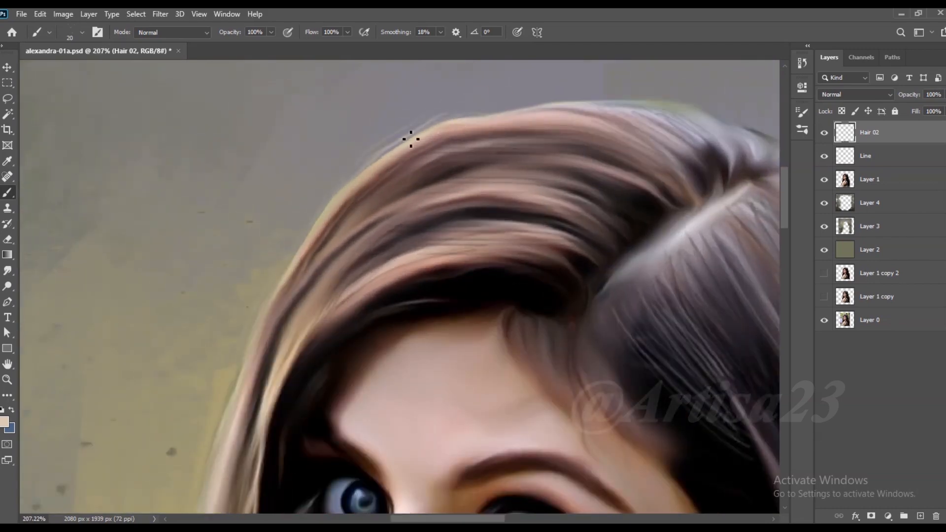
scroll(473, 138, down, 1)
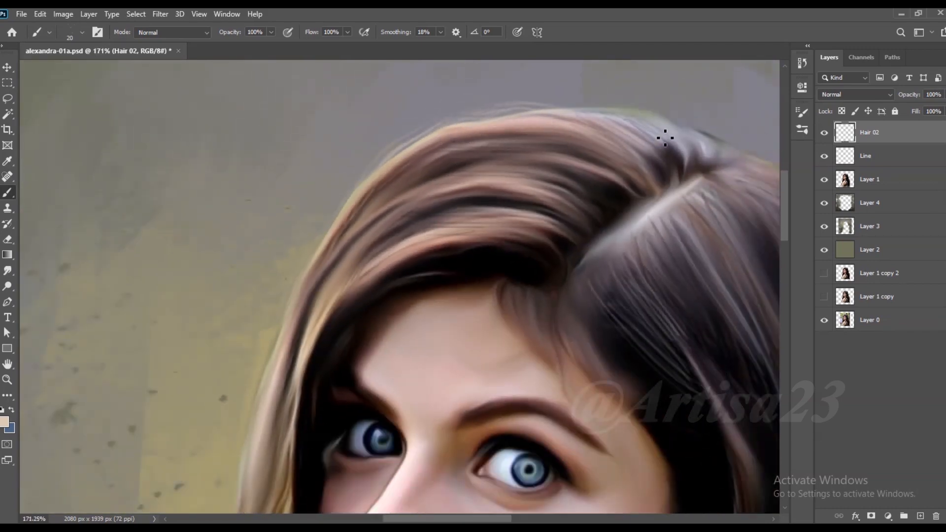
scroll(665, 138, down, 2)
scroll(651, 140, up, 2)
scroll(601, 129, down, 2)
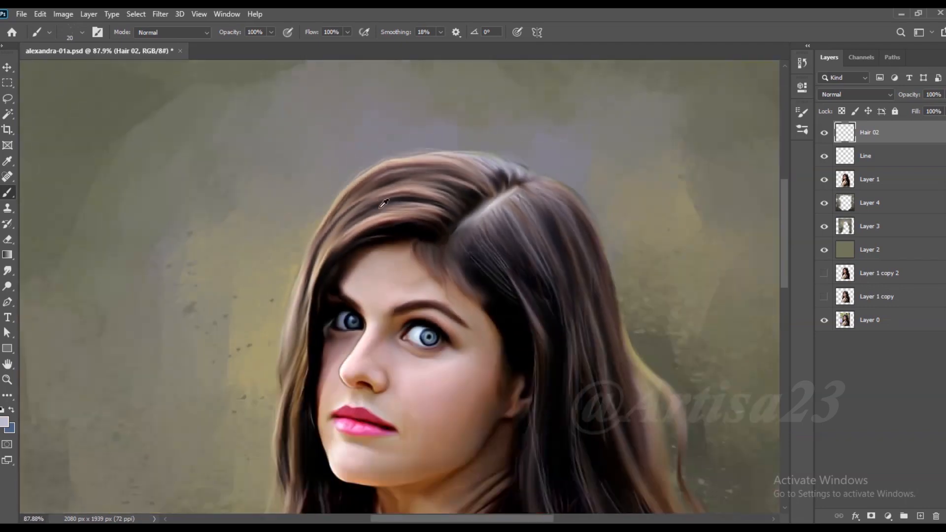
Paint strands in sampled dark browns from the parting down through the dark hair beside the forehead
scroll(463, 199, up, 1)
alt+click(463, 199)
scroll(463, 199, down, 1)
scroll(434, 227, up, 2)
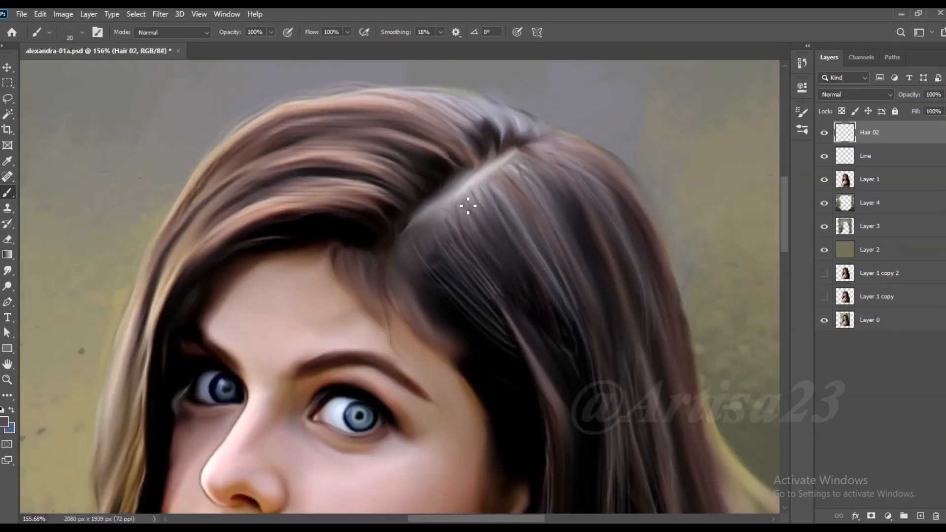
drag(513, 165, 572, 178)
drag(524, 140, 610, 193)
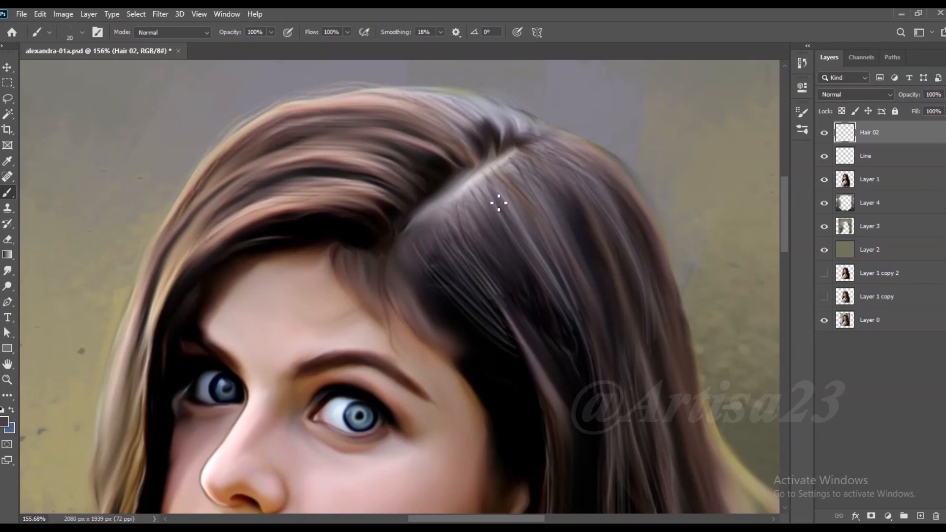
alt+click(446, 220)
drag(403, 278, 462, 341)
drag(399, 260, 464, 340)
drag(422, 294, 492, 384)
drag(433, 327, 509, 406)
Paint long strands from the parting across the swept hair and down its outer side
drag(389, 246, 348, 224)
mouse_move(391, 243)
mouse_down()
mouse_move(320, 230)
mouse_move(258, 233)
mouse_move(174, 271)
mouse_move(131, 349)
mouse_up()
scroll(362, 215, up, 2)
scroll(187, 364, down, 4)
scroll(187, 364, up, 4)
drag(176, 302, 164, 391)
drag(169, 429, 172, 319)
Paint strands in sampled browns down the length of the hair on the far side of the face
scroll(392, 156, down, 8)
scroll(299, 329, up, 4)
alt+click(300, 326)
drag(323, 231, 304, 276)
drag(298, 246, 275, 340)
drag(282, 289, 269, 399)
drag(272, 319, 284, 437)
scroll(278, 393, down, 3)
scroll(319, 183, up, 5)
alt+click(306, 241)
drag(299, 205, 280, 297)
drag(314, 148, 261, 369)
scroll(320, 131, down, 4)
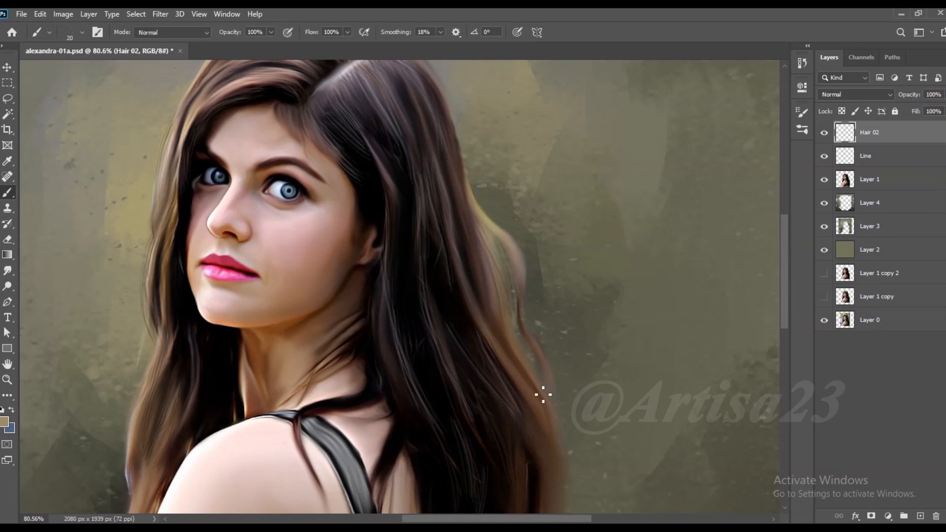
Paint strands in a sampled light tan along the outer edge and curled tips of the hair in front of the shoulder
scroll(517, 356, down, 3)
scroll(460, 210, down, 4)
scroll(521, 384, up, 5)
scroll(521, 384, down, 5)
scroll(374, 363, up, 10)
alt+click(372, 365)
scroll(353, 280, up, 4)
alt+click(352, 281)
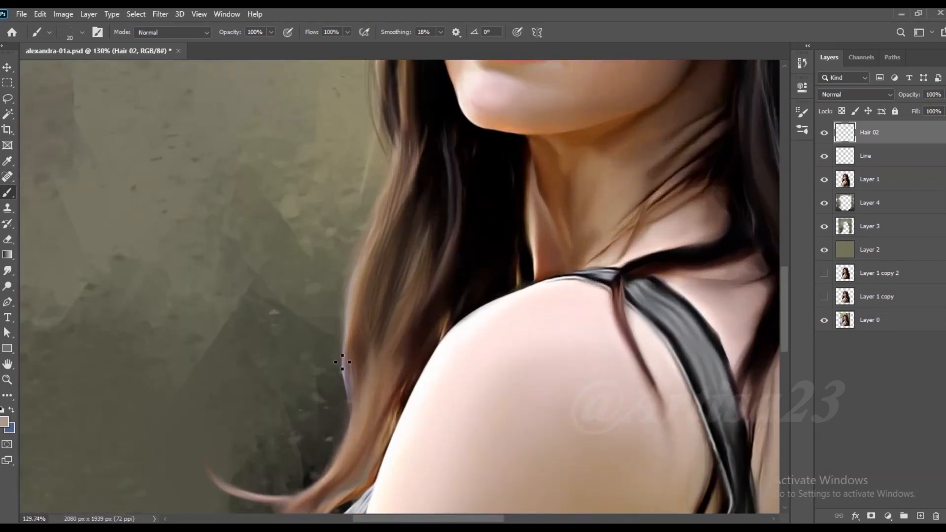
scroll(352, 446, down, 2)
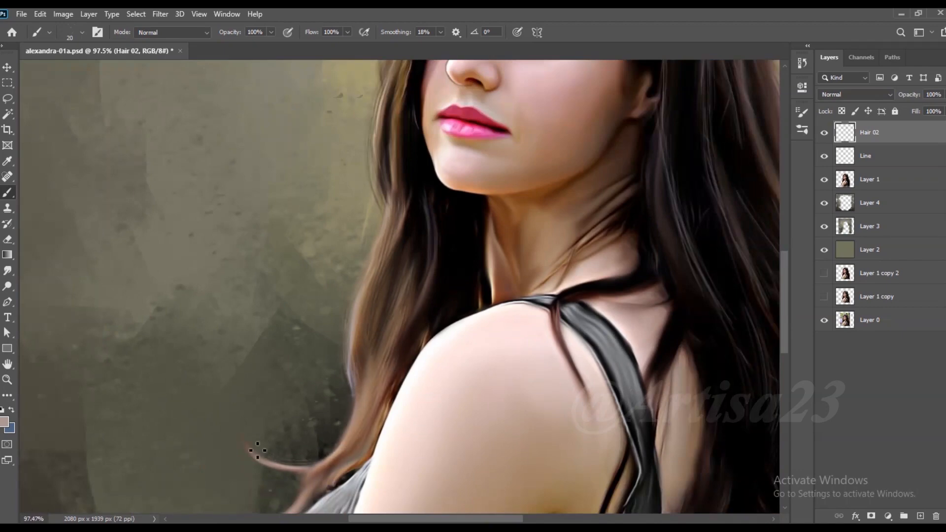
scroll(264, 456, down, 3)
scroll(275, 479, up, 3)
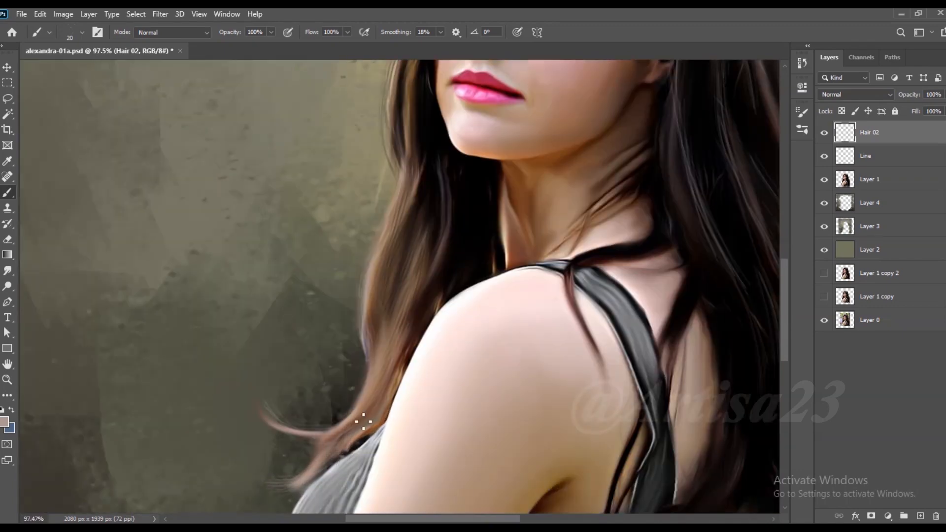
Paint loose wisps branching out from the outer edge of the hair in front of the shoulder
drag(343, 375, 377, 340)
scroll(393, 327, down, 4)
scroll(384, 266, up, 4)
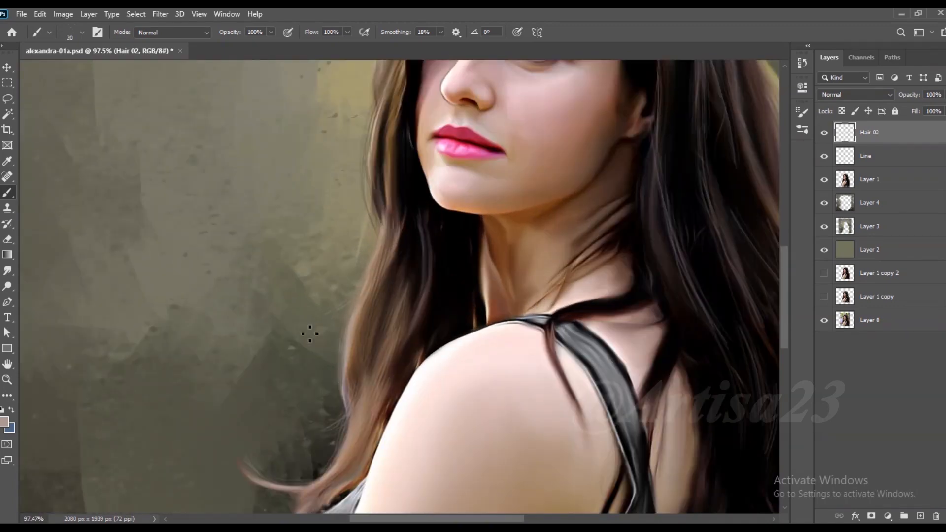
drag(309, 333, 374, 302)
scroll(367, 315, down, 4)
scroll(364, 340, up, 4)
Paint fine strands in sampled black through the lower hair and over the bare upper back
alt+click(350, 371)
scroll(299, 410, down, 4)
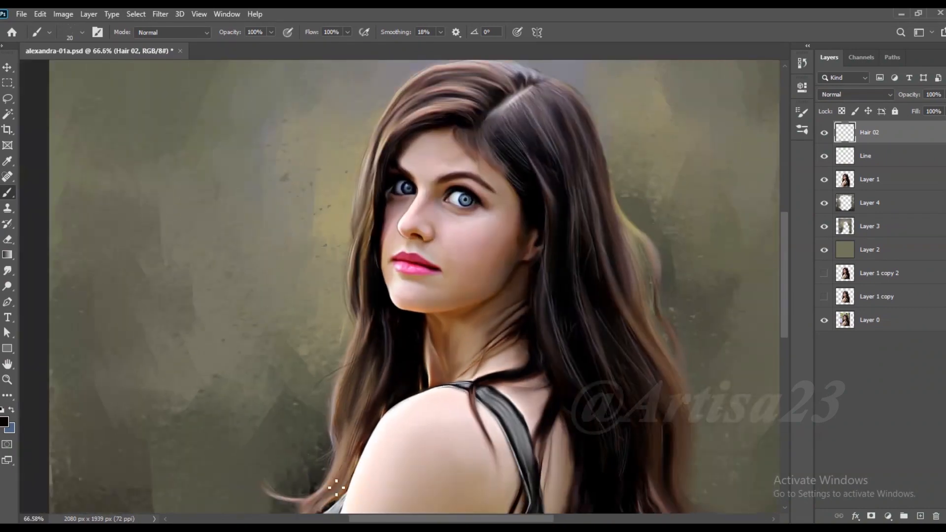
scroll(404, 277, up, 3)
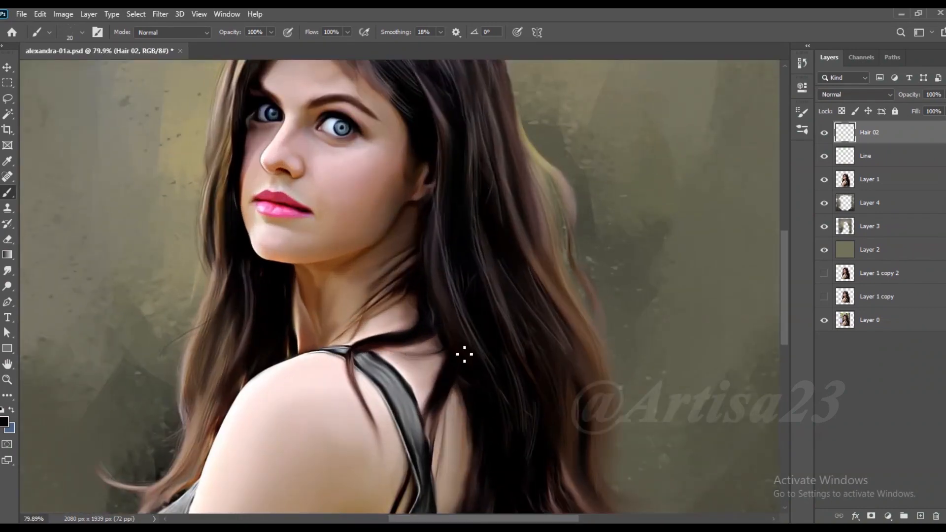
scroll(426, 451, down, 4)
scroll(464, 380, up, 4)
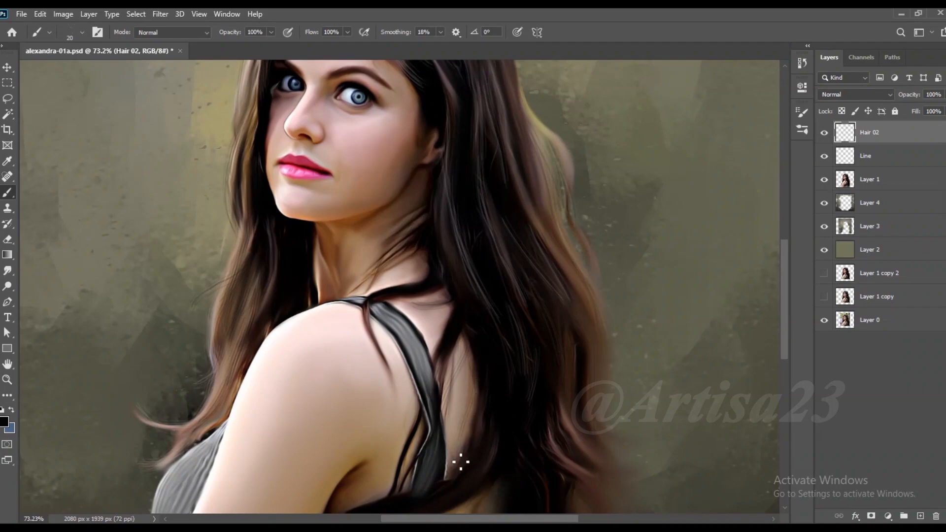
scroll(453, 384, up, 2)
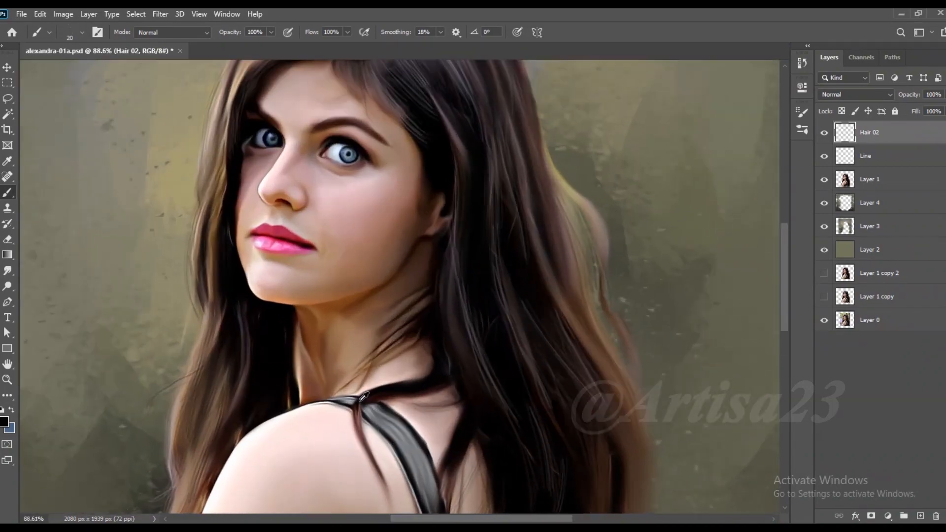
scroll(389, 345, down, 8)
scroll(389, 275, up, 5)
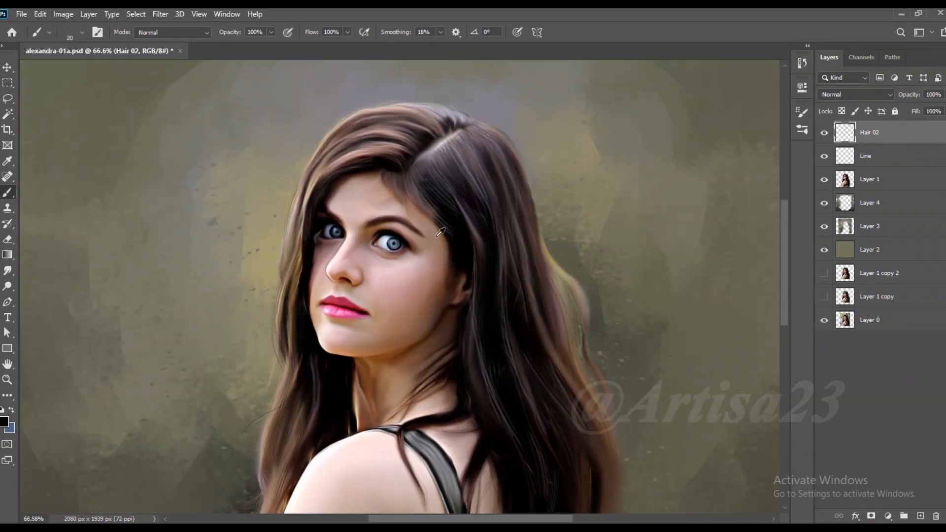
scroll(436, 238, down, 5)
Save the document and add a new top layer named Hair 02
key(ctrl+s)
scroll(440, 241, down, 2)
click(920, 516)
double_click(869, 132)
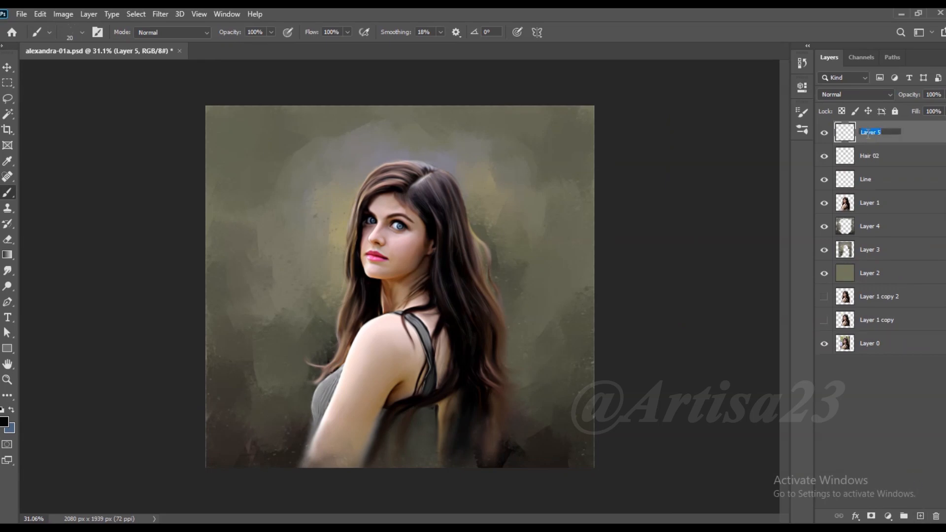
key(Return)
Switch to a plain round brush, sample a hair colour beside the parting and reduce the brush size to 1 px
click(97, 33)
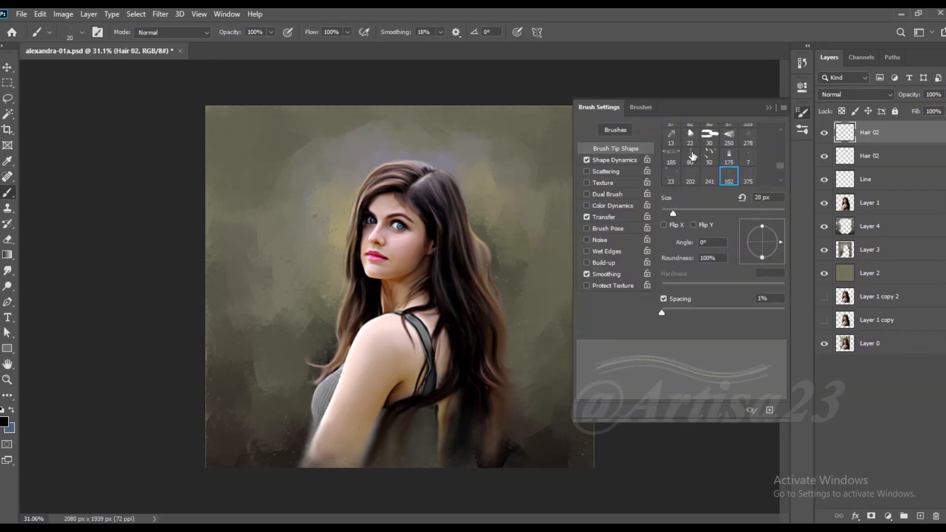
click(641, 107)
drag(787, 380, 785, 186)
click(737, 194)
click(769, 107)
scroll(445, 125, up, 12)
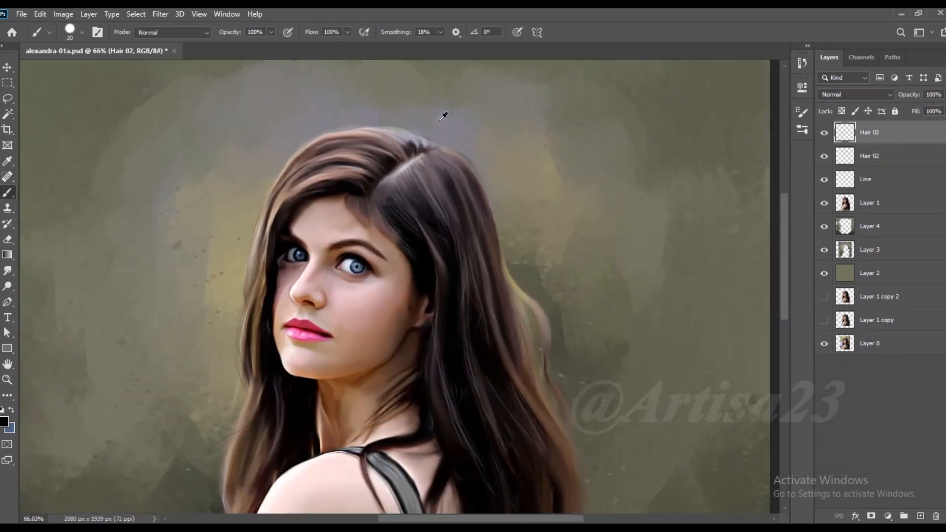
alt+click(420, 173)
key(bracketleft)
key(bracketleft)
key(bracketleft)
key(bracketleft)
key(bracketleft)
key(bracketleft)
key(bracketleft)
key(bracketleft)
key(bracketleft)
key(bracketleft)
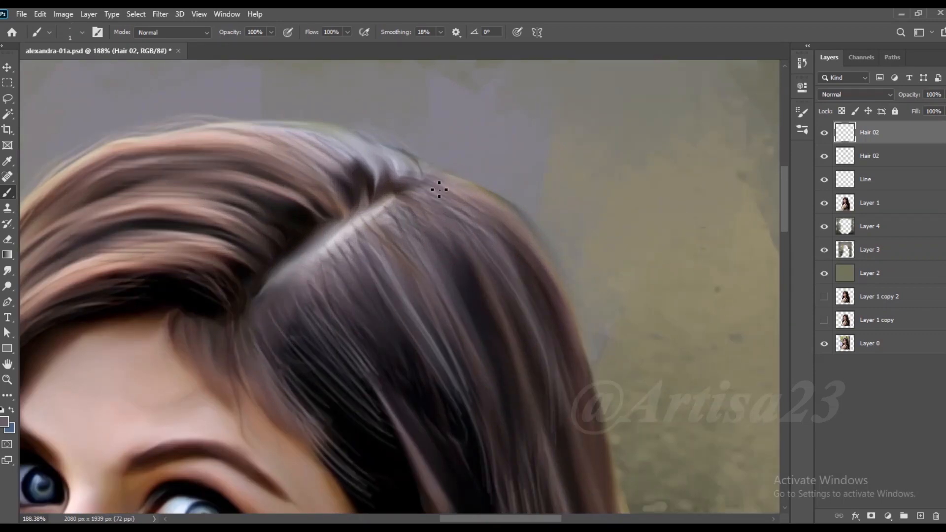
Paint thin curved flyaway hairs along the top of the head in a sampled light beige with a 2 px brush
drag(334, 125, 369, 135)
scroll(344, 130, down, 3)
scroll(266, 126, up, 2)
alt+click(262, 127)
mouse_move(175, 140)
mouse_down()
mouse_move(251, 126)
mouse_move(233, 102)
mouse_up()
drag(387, 141, 311, 99)
scroll(434, 152, down, 3)
drag(329, 131, 238, 112)
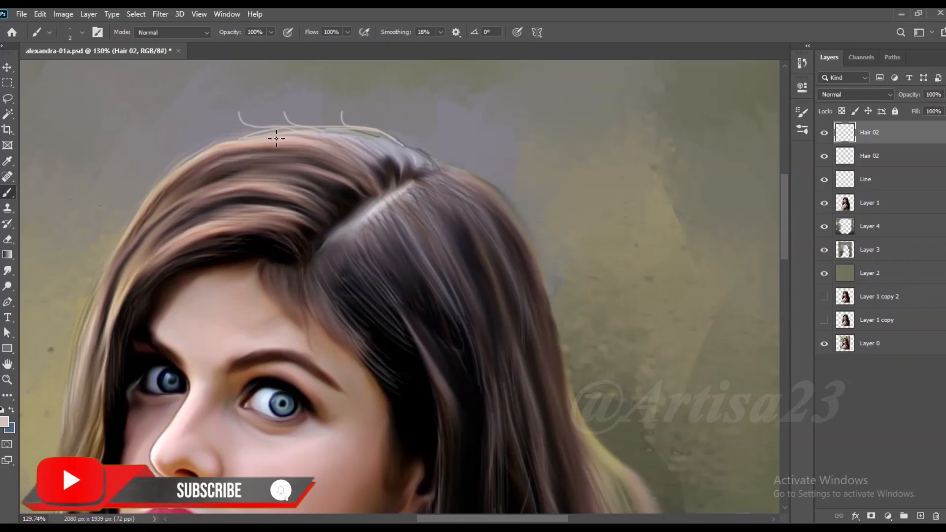
Paint thin light flyaway hairs down the outer side of the hair beside the far cheek, undoing misplaced strokes
mouse_move(150, 195)
mouse_down()
mouse_move(220, 173)
mouse_move(152, 273)
mouse_move(110, 299)
mouse_up()
key(ctrl+z)
scroll(212, 180, up, 3)
scroll(159, 251, down, 4)
scroll(226, 168, down, 4)
scroll(123, 323, up, 4)
drag(188, 222, 153, 358)
mouse_move(173, 273)
mouse_down()
mouse_move(139, 405)
mouse_move(148, 376)
mouse_move(129, 368)
mouse_up()
key(ctrl+z)
drag(181, 219, 170, 363)
drag(170, 241, 143, 297)
Continue the thin light flyaway hairs along the outer hair edge from below the cheek to the curled tips
drag(161, 361, 148, 487)
scroll(152, 478, down, 7)
scroll(190, 244, up, 5)
drag(191, 239, 185, 343)
scroll(185, 343, down, 5)
scroll(197, 319, up, 4)
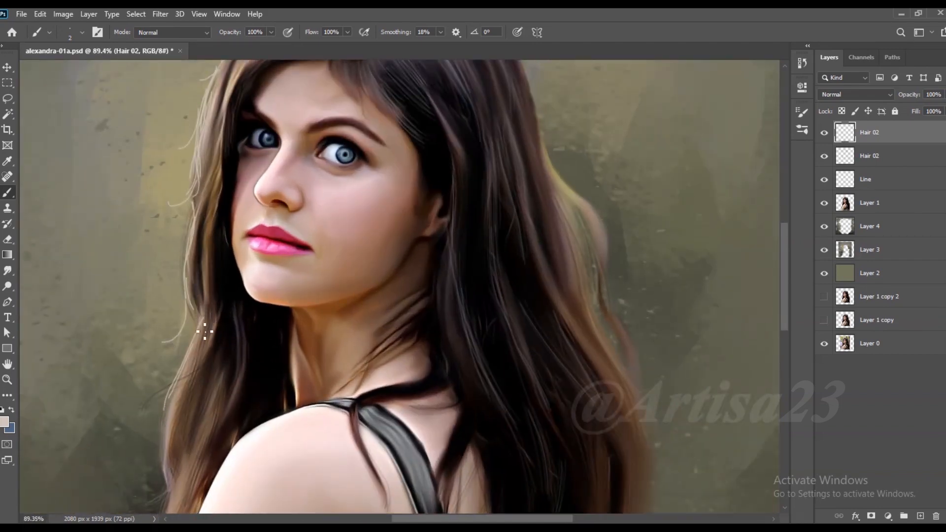
scroll(175, 345, down, 2)
scroll(184, 378, down, 1)
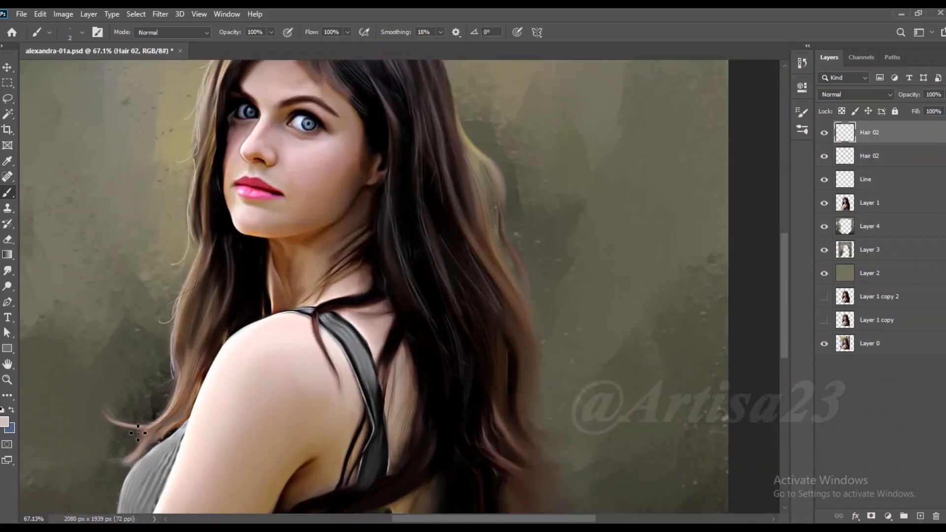
scroll(138, 432, down, 1)
scroll(217, 401, down, 2)
Paint thin flyaway hairs in a sampled pale pink along the back outline of the hair and above the parting
scroll(472, 234, up, 4)
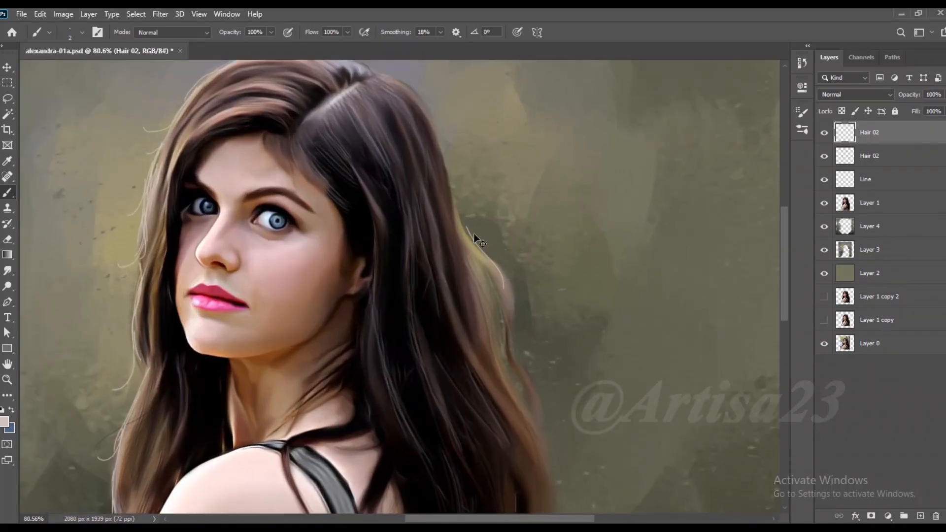
scroll(444, 131, up, 4)
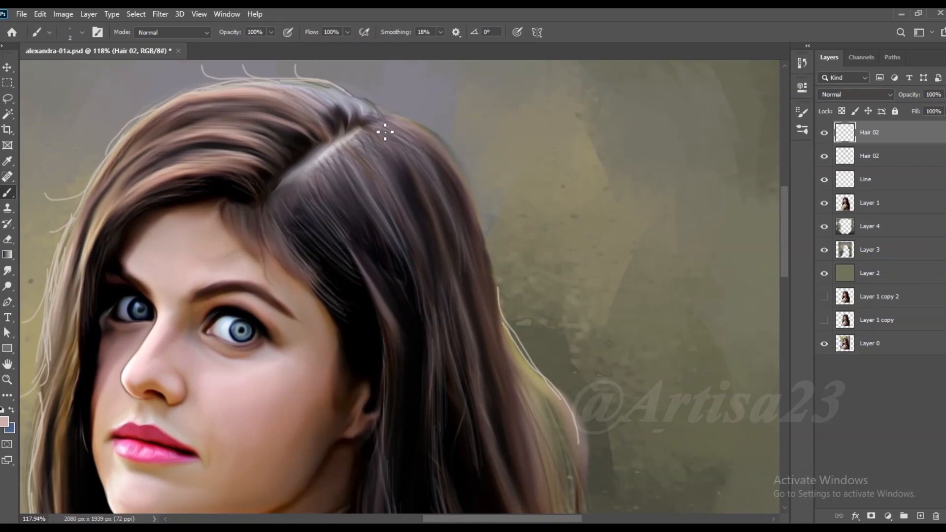
scroll(458, 116, down, 1)
scroll(435, 168, up, 3)
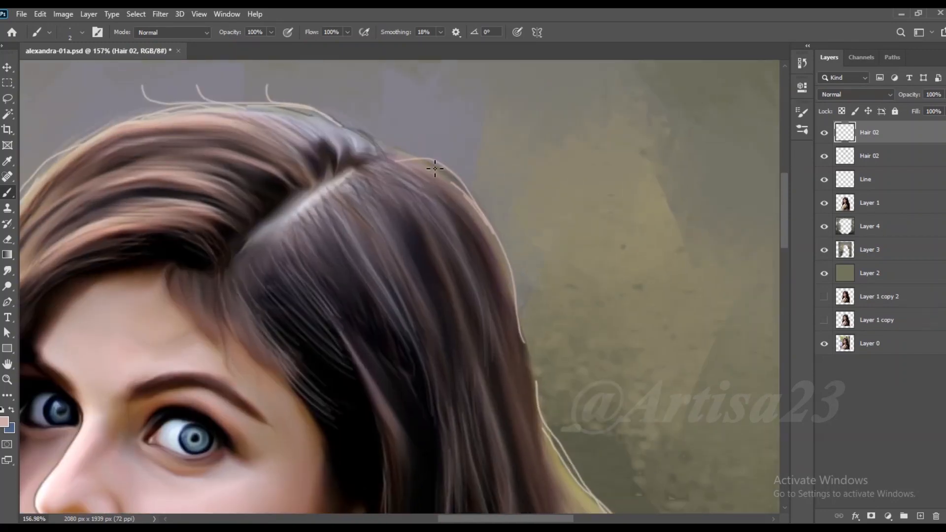
drag(460, 171, 323, 114)
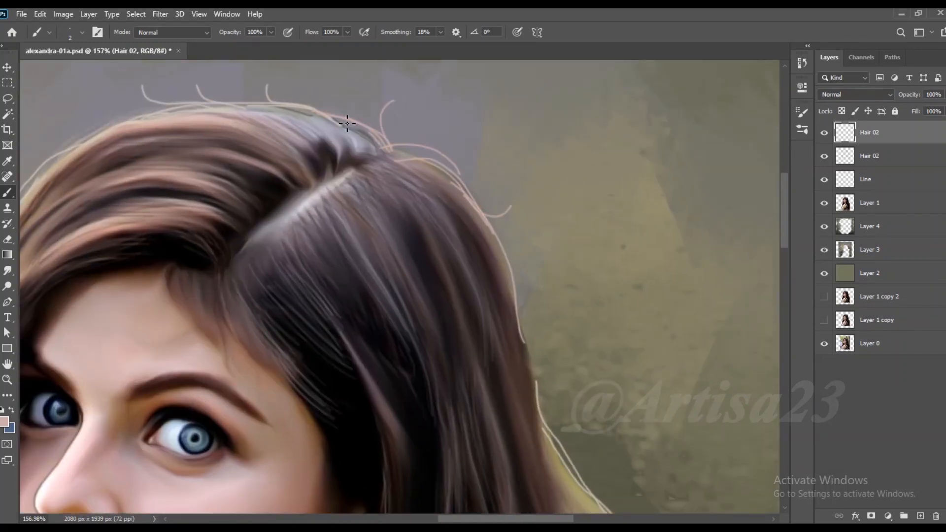
scroll(347, 123, down, 2)
drag(446, 207, 463, 323)
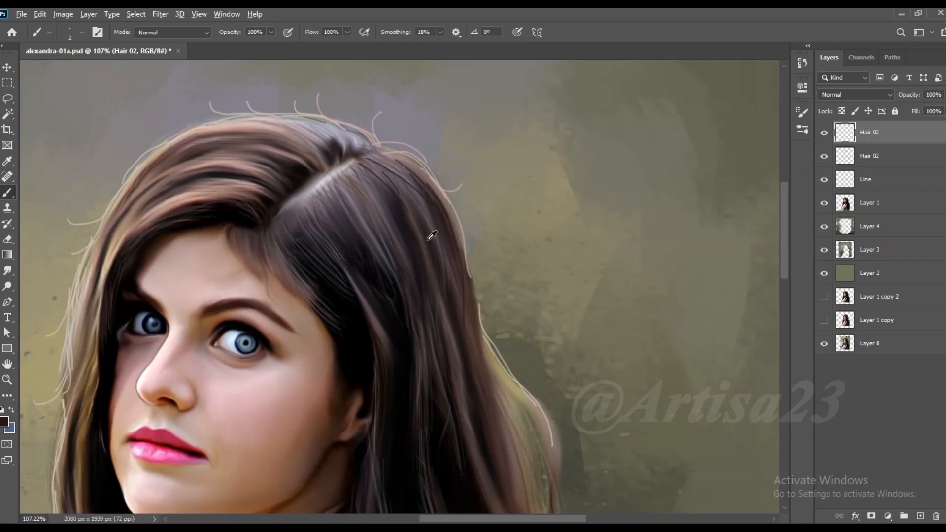
Paint fine strands in sampled dark brown along the back edge of the head
scroll(431, 230, down, 1)
alt+click(445, 206)
alt+click(435, 199)
drag(438, 197, 469, 330)
scroll(473, 326, down, 2)
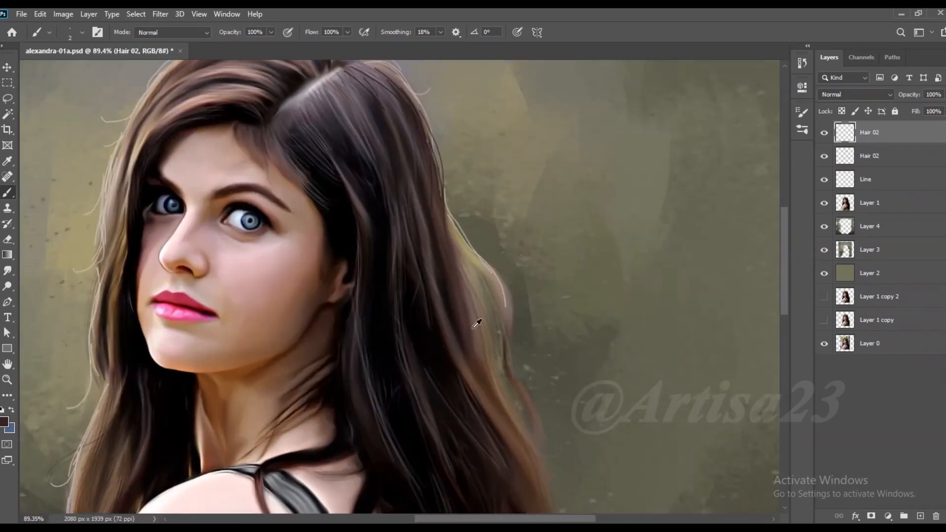
Paint fine strands in sampled reddish brown along the outer edge and tips of the long hair behind the shoulder
scroll(449, 197, down, 4)
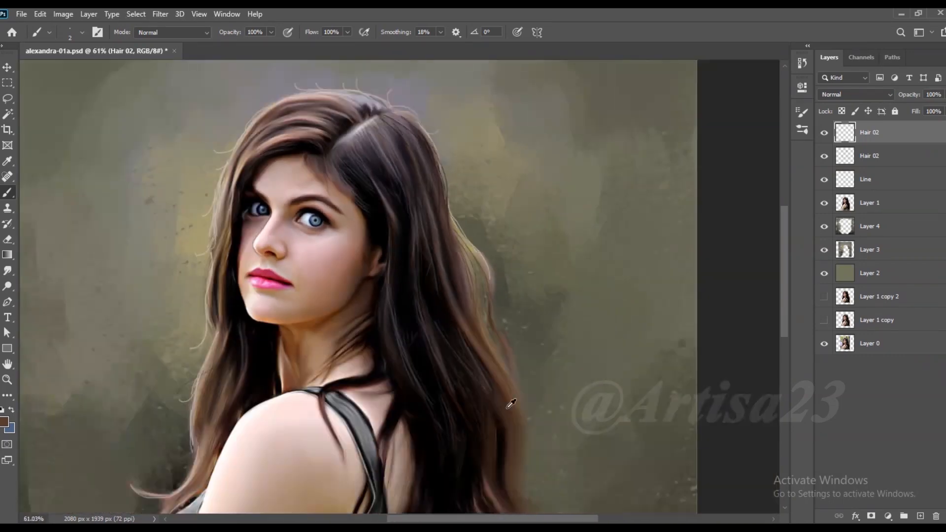
scroll(495, 385, up, 4)
alt+click(495, 384)
scroll(445, 252, down, 5)
scroll(488, 382, up, 5)
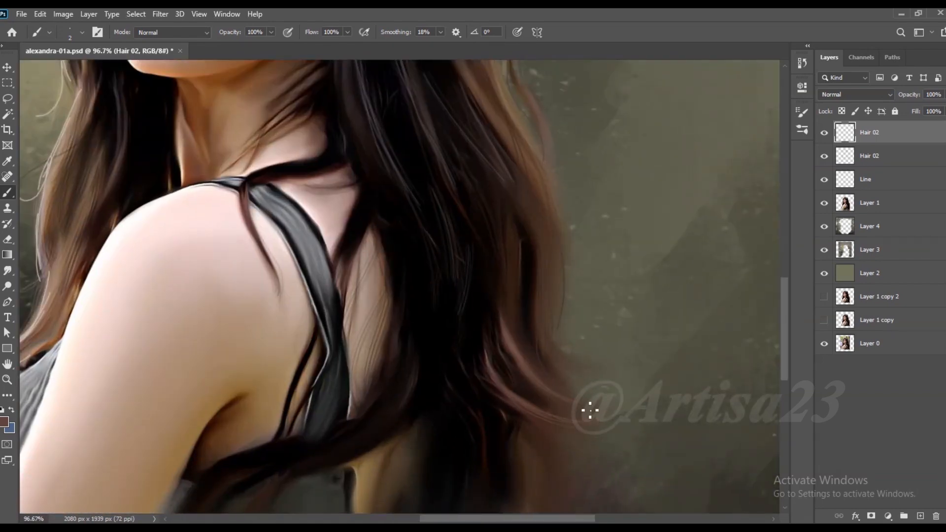
scroll(533, 266, down, 4)
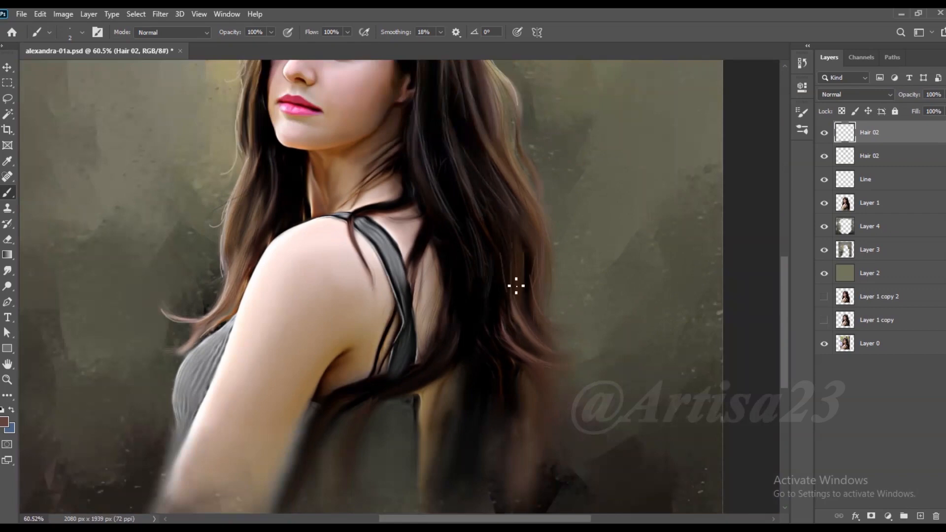
scroll(515, 271, up, 4)
scroll(505, 220, down, 4)
scroll(527, 414, down, 4)
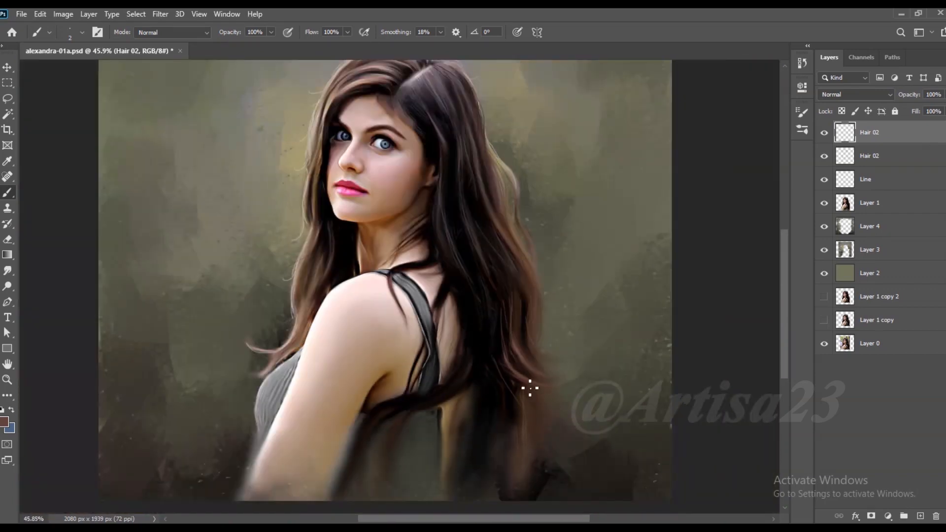
Paint fine strands in a sampled light tan along the outer edge of the long hair beside the front shoulder
scroll(348, 342, up, 5)
alt+click(314, 313)
drag(289, 367, 297, 441)
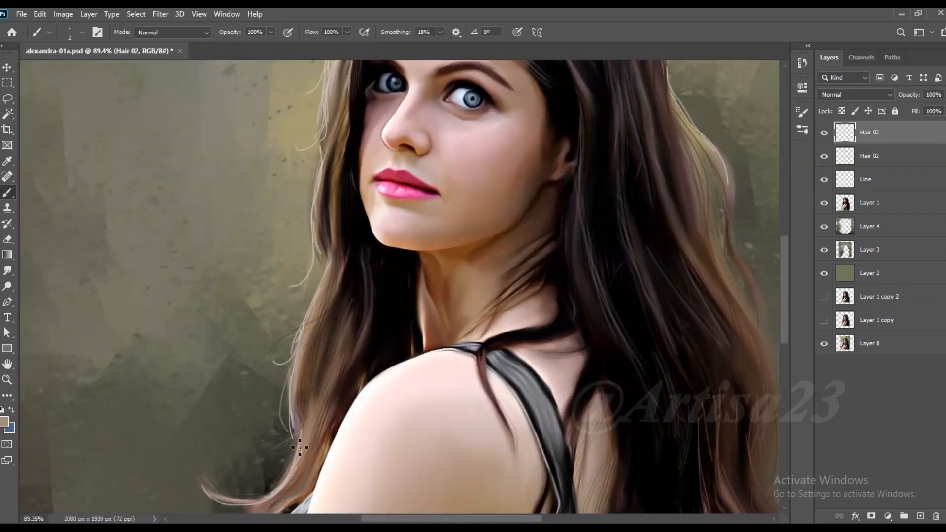
scroll(299, 442, down, 3)
scroll(679, 306, up, 5)
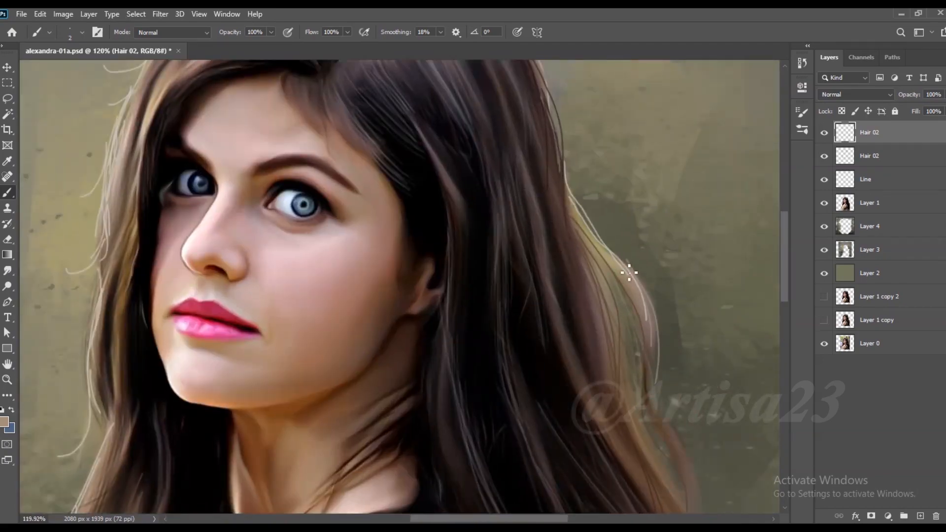
scroll(582, 238, down, 3)
scroll(601, 334, up, 1)
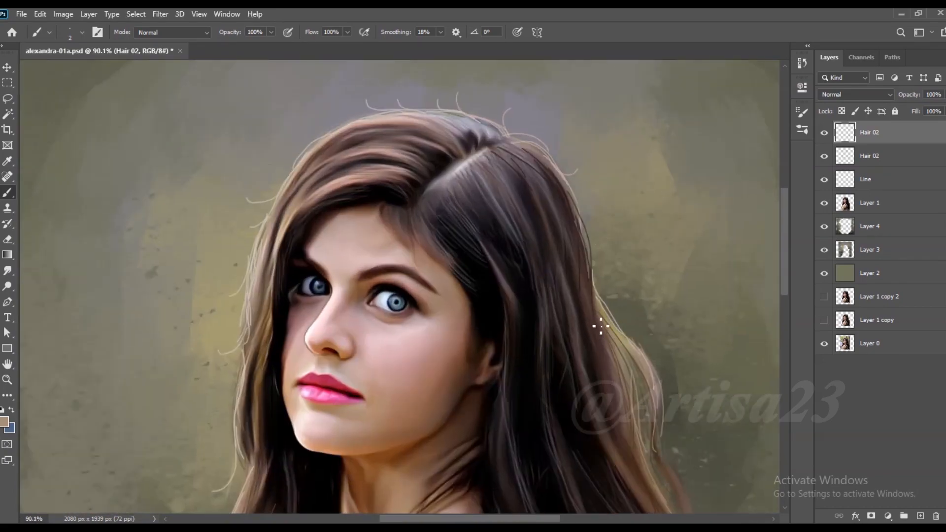
Paint fine strands in a sampled reddish brown over the back of the crown
scroll(582, 220, up, 3)
alt+click(568, 193)
drag(566, 179, 578, 217)
scroll(578, 217, down, 4)
scroll(523, 148, up, 6)
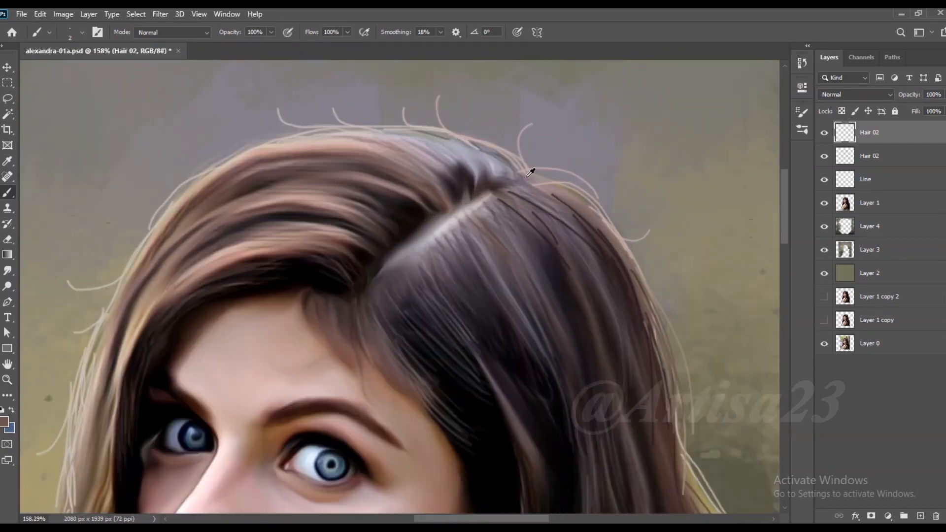
Paint thin light strands in a sampled tan running down from the parting into the dark hair behind it
scroll(452, 127, down, 5)
alt+click(646, 405)
scroll(528, 163, up, 3)
scroll(509, 184, down, 2)
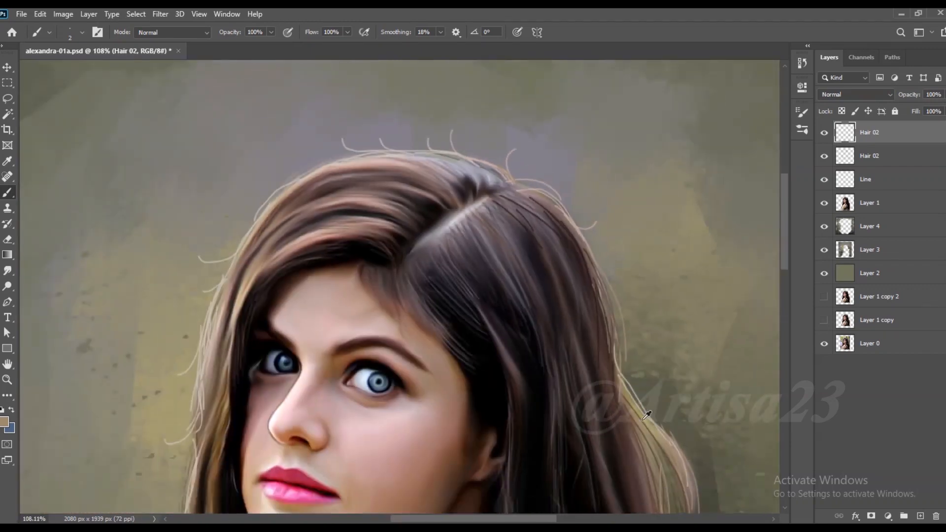
scroll(526, 196, up, 3)
scroll(523, 182, down, 2)
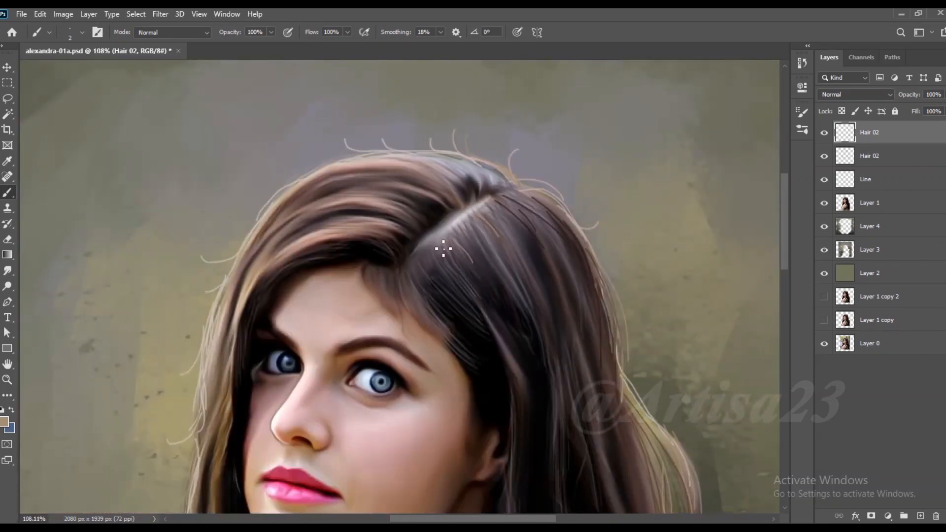
scroll(508, 223, up, 2)
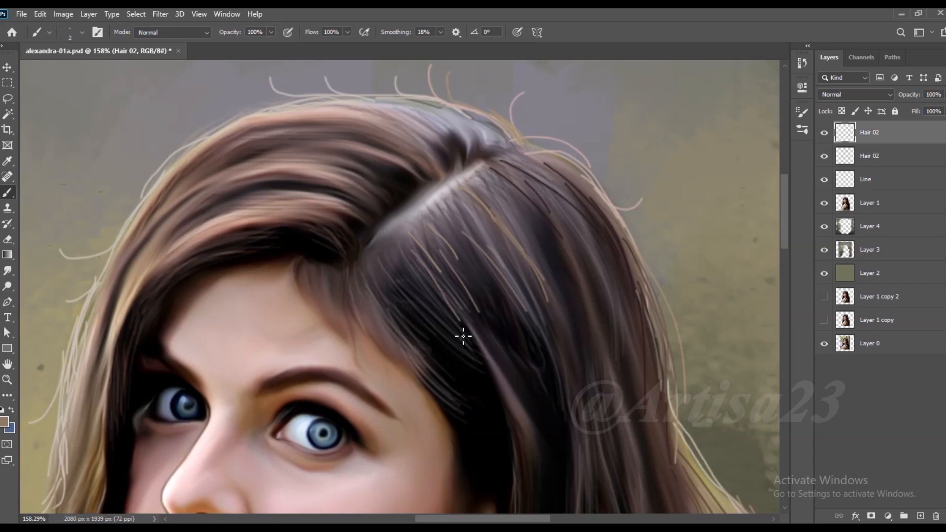
Paint fine strands in sampled dark brown over the swept hair above the forehead and down the front lengths
scroll(378, 247, down, 1)
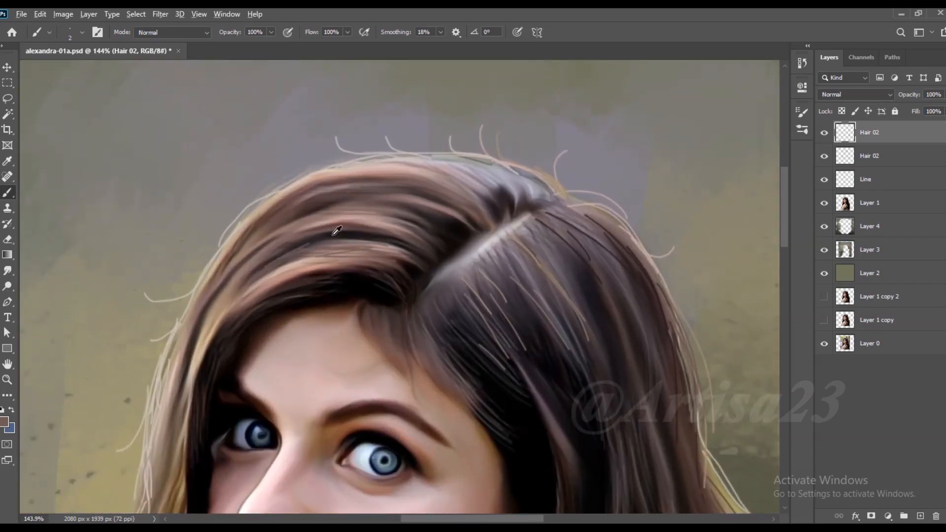
scroll(325, 207, down, 2)
scroll(332, 234, up, 1)
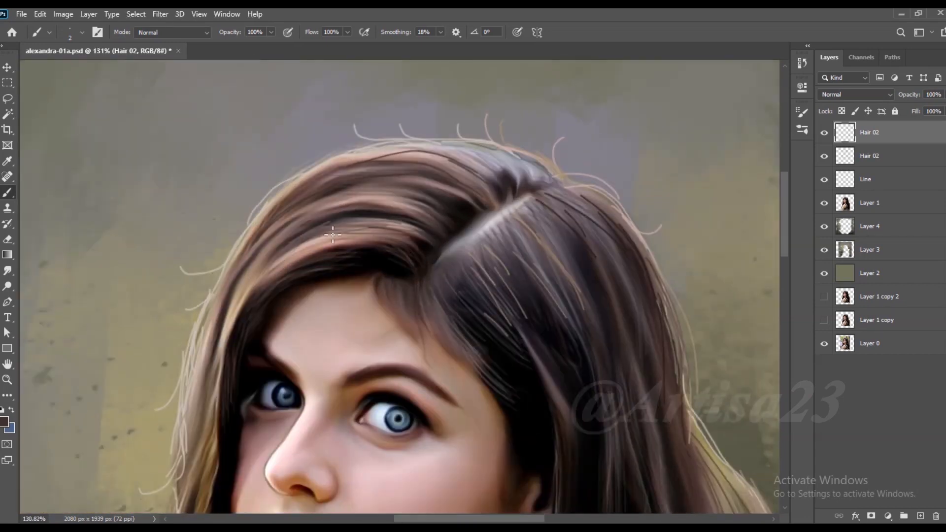
drag(236, 305, 265, 252)
scroll(288, 196, down, 5)
drag(289, 195, 301, 151)
drag(251, 300, 240, 419)
scroll(241, 424, down, 4)
drag(216, 487, 293, 382)
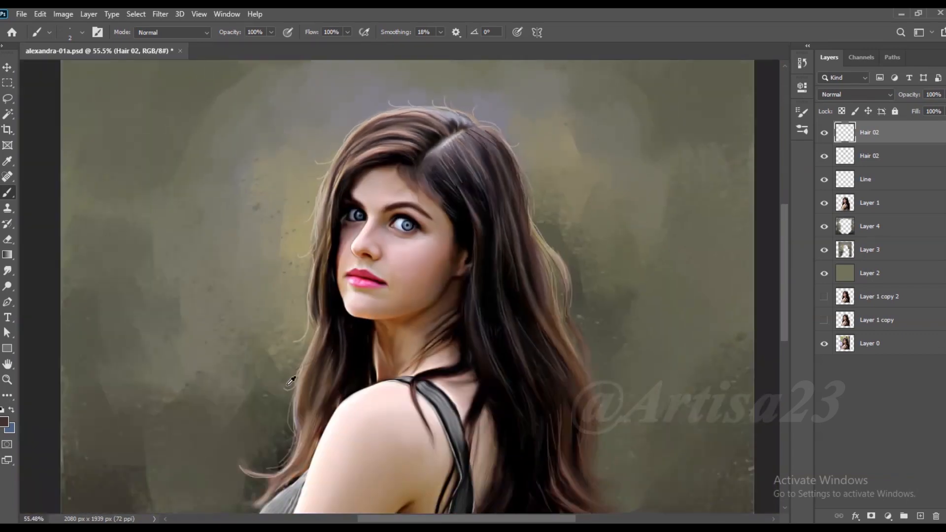
scroll(291, 376, up, 3)
scroll(443, 271, down, 5)
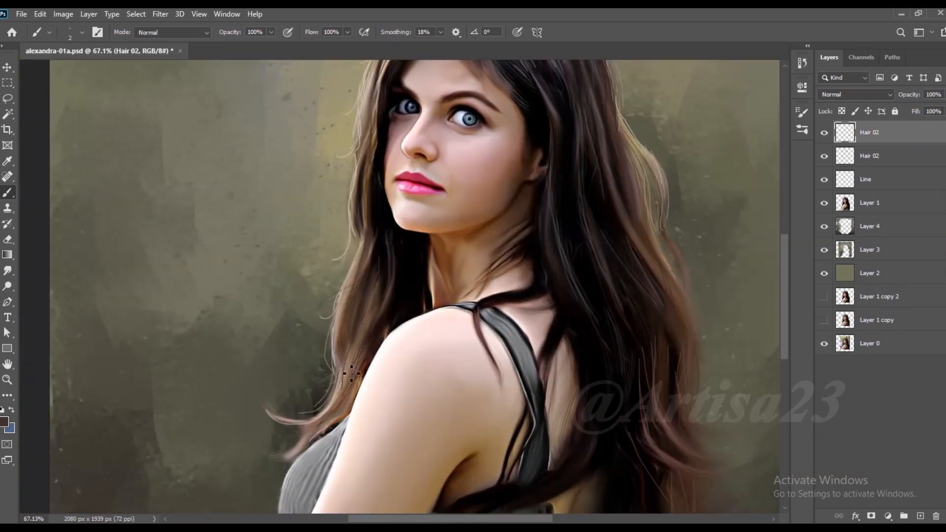
Save the document and add a new layer named Color 01 on top of the layer stack
key(ctrl+s)
scroll(457, 288, up, 1)
key(ctrl+shift+alt+n)
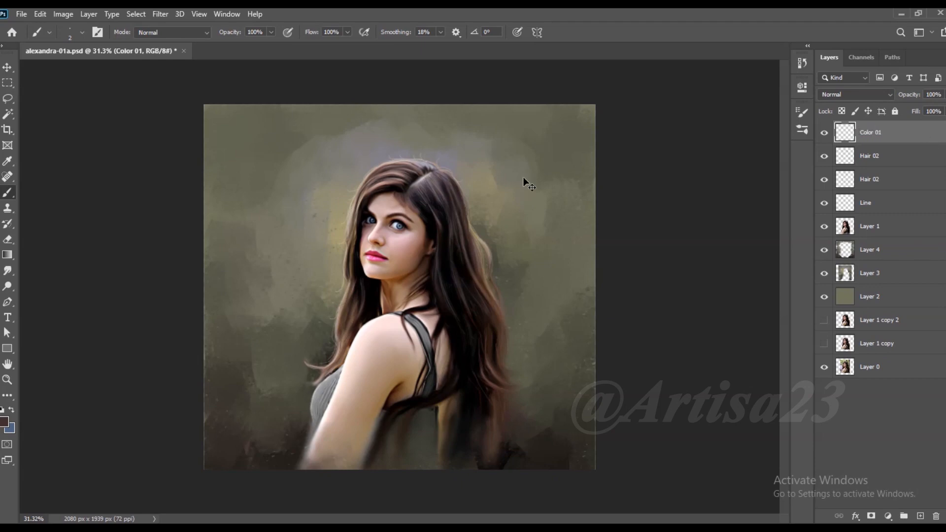
scroll(441, 247, up, 4)
Choose the Soft Round brush and set its opacity to 17%
click(102, 31)
click(639, 108)
click(656, 206)
click(772, 108)
drag(223, 44, 221, 45)
Set the Color 01 layer to Color blending, load Layer 1's figure outline as a selection, and set the foreground to dark red (#510000)
click(882, 94)
click(838, 375)
ctrl+click(848, 230)
click(4, 421)
drag(761, 326, 777, 324)
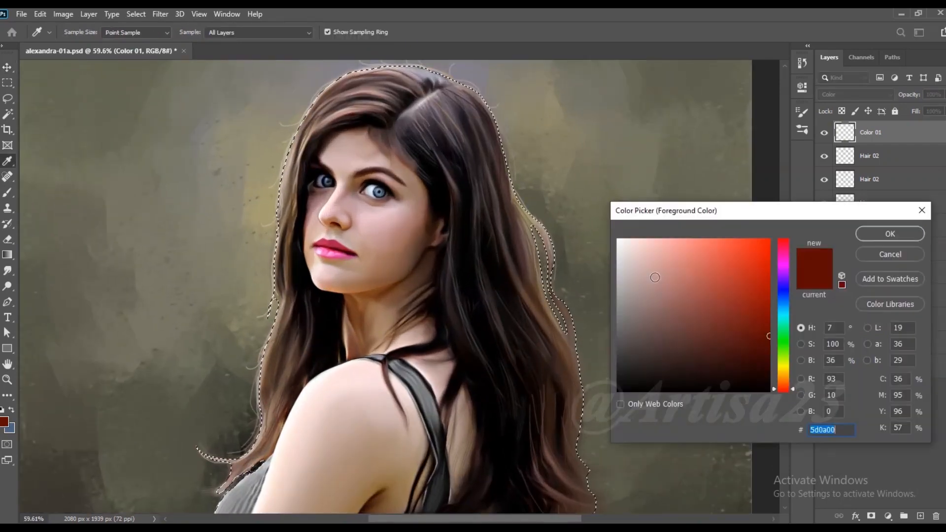
click(911, 234)
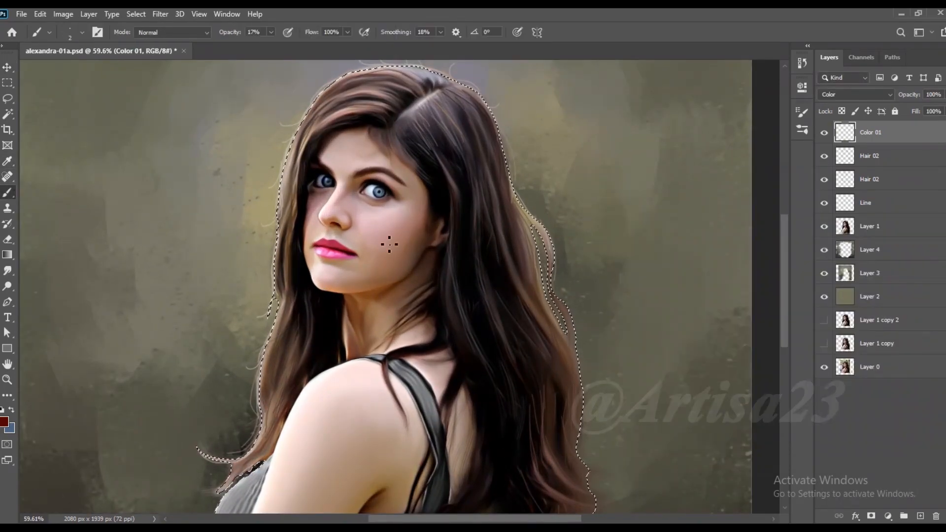
Tint the cheeks dark red with the soft brush at about 60 px
key(bracketright)
key(bracketright)
key(bracketright)
key(bracketright)
key(bracketright)
key(bracketright)
key(bracketright)
key(bracketright)
key(bracketright)
key(bracketright)
key(bracketright)
key(bracketright)
key(bracketright)
key(bracketright)
key(bracketright)
key(bracketright)
key(bracketright)
key(bracketright)
key(bracketleft)
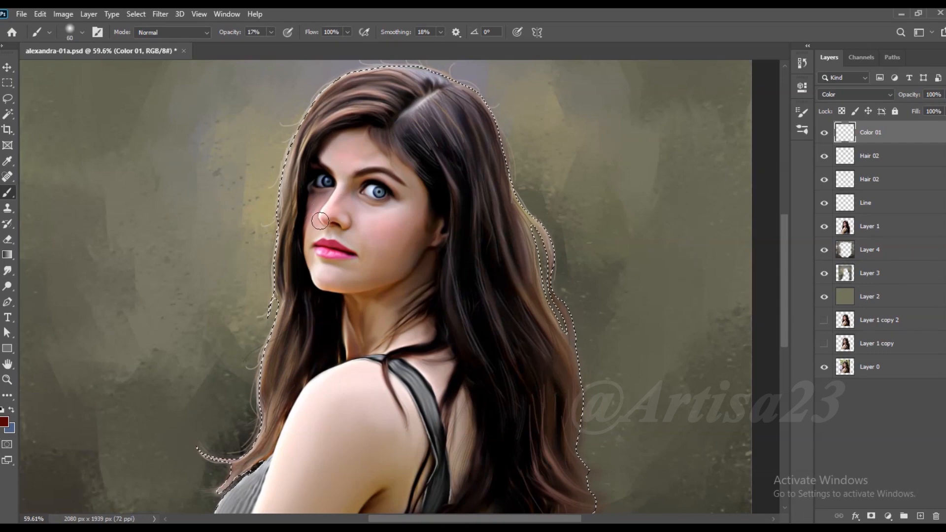
Tint the neck dark red with the brush enlarged to 100 px
key(bracketright)
key(bracketright)
key(bracketright)
key(bracketright)
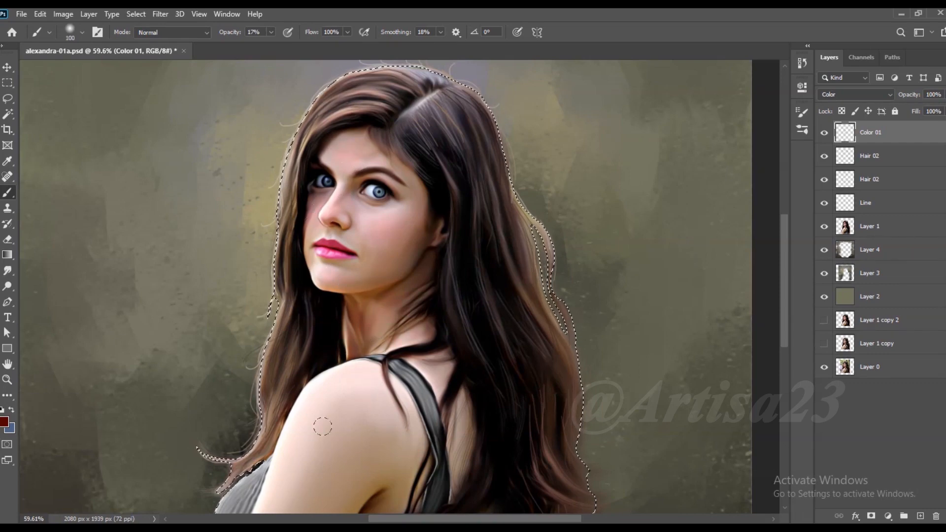
Tint the shoulder and upper arm red with the soft brush at 175 px
scroll(323, 427, down, 2)
key(bracketright)
key(bracketright)
key(bracketright)
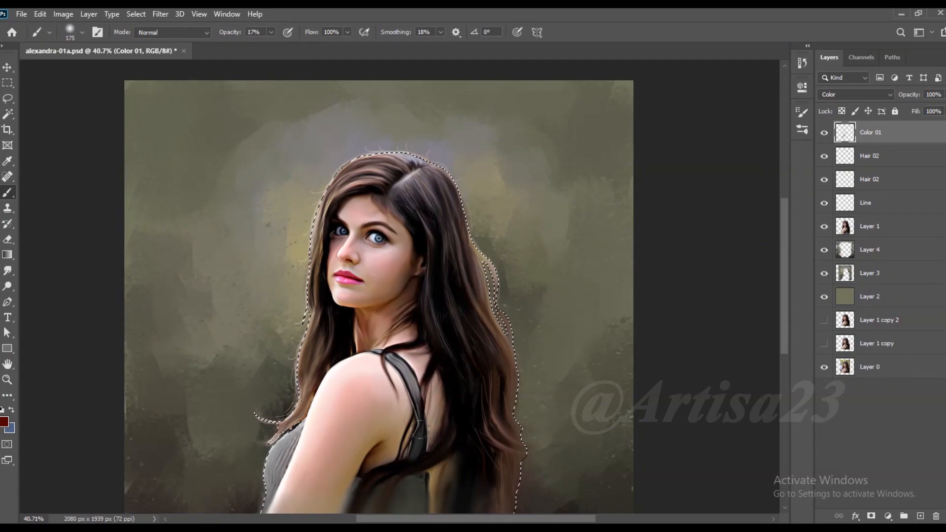
scroll(419, 429, down, 3)
scroll(408, 236, up, 7)
Reduce the brush to 60–70 px and add more red tint to the face around the nose, cheek and forehead
key(bracketleft)
key(bracketleft)
key(bracketleft)
key(bracketleft)
key(bracketleft)
key(bracketleft)
key(bracketleft)
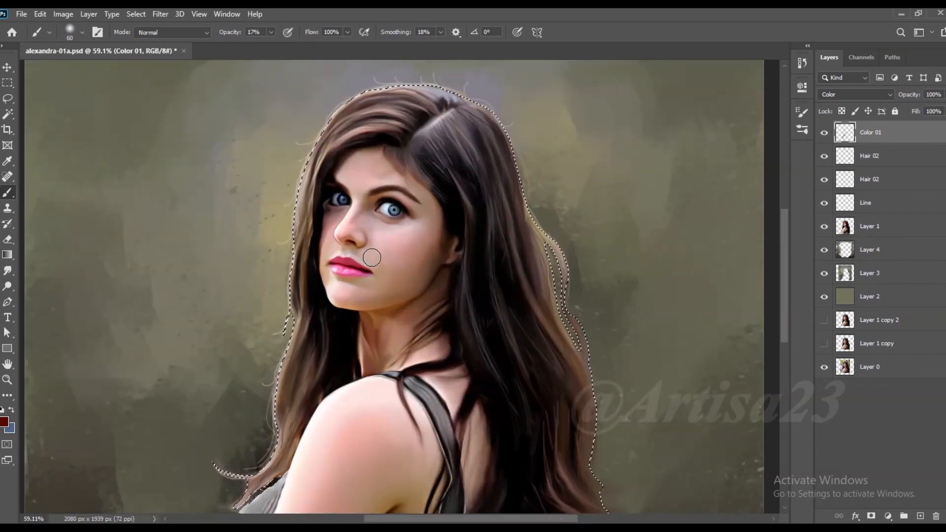
key(bracketright)
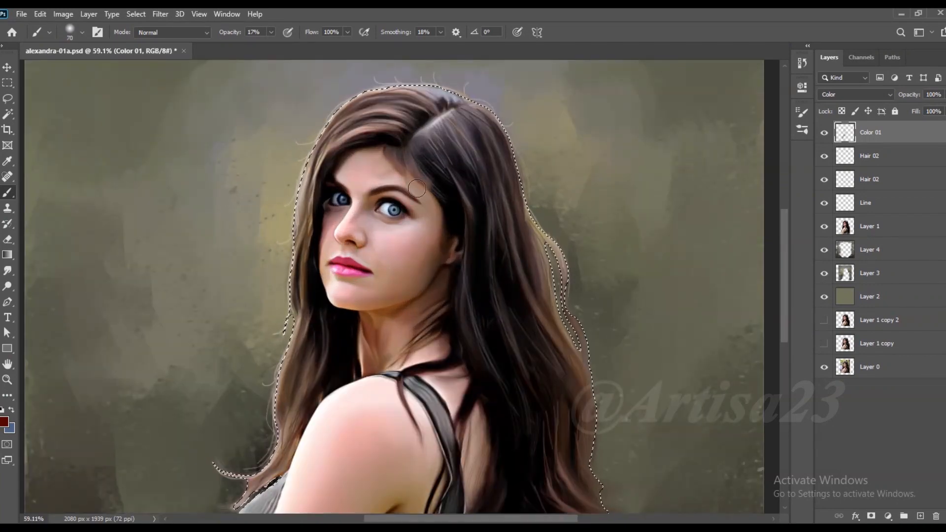
Deselect the figure outline and save the document
scroll(431, 266, down, 2)
scroll(407, 255, down, 2)
key(v)
key(ctrl+d)
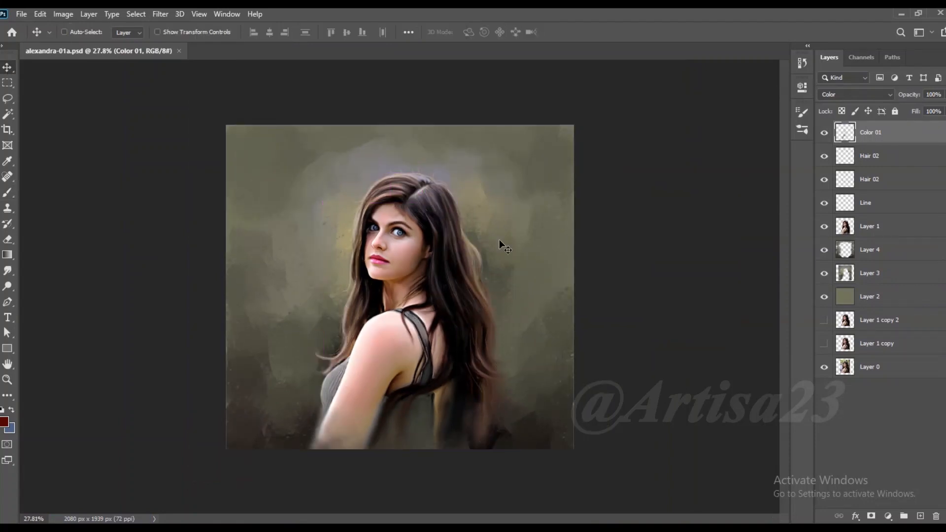
scroll(502, 244, up, 1)
scroll(540, 264, down, 2)
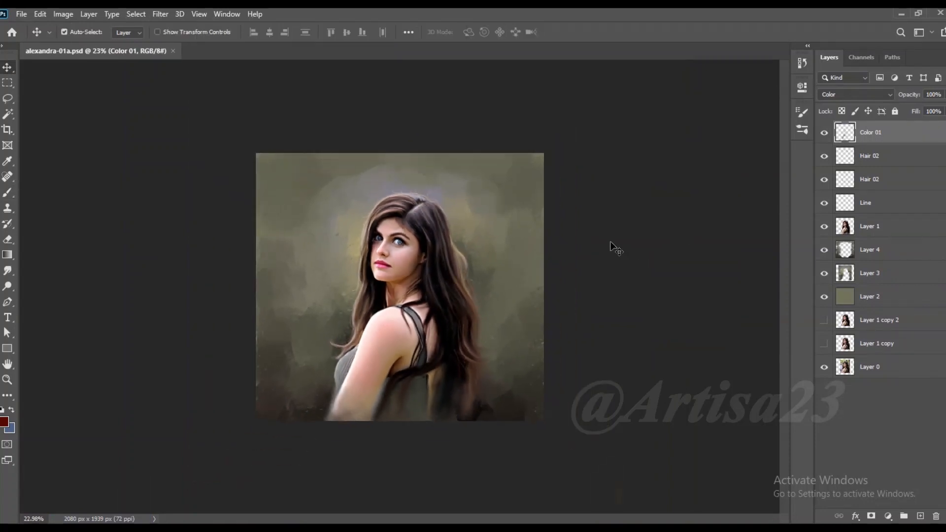
Switch to the Smudge tool with the Smudge Brush 3_Artisa23 preset
scroll(614, 249, up, 3)
key(b)
click(8, 271)
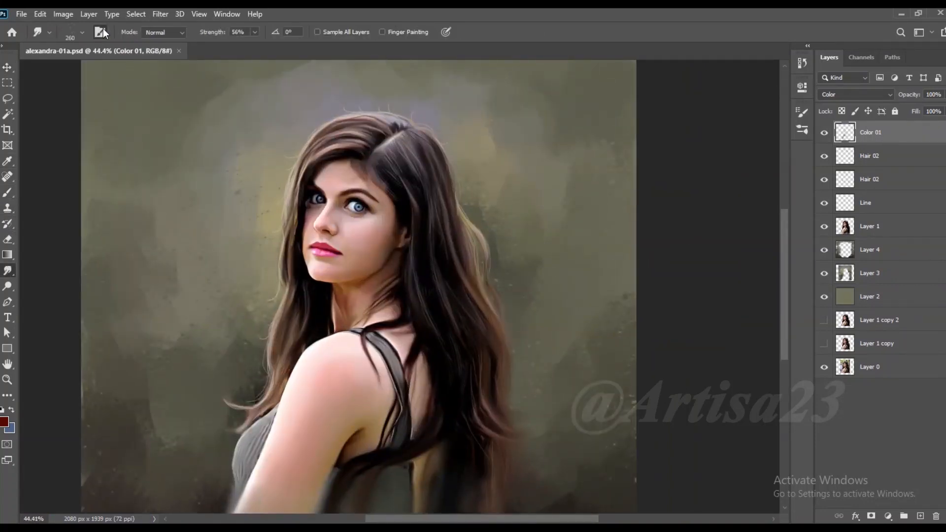
click(802, 113)
scroll(730, 308, up, 5)
click(726, 323)
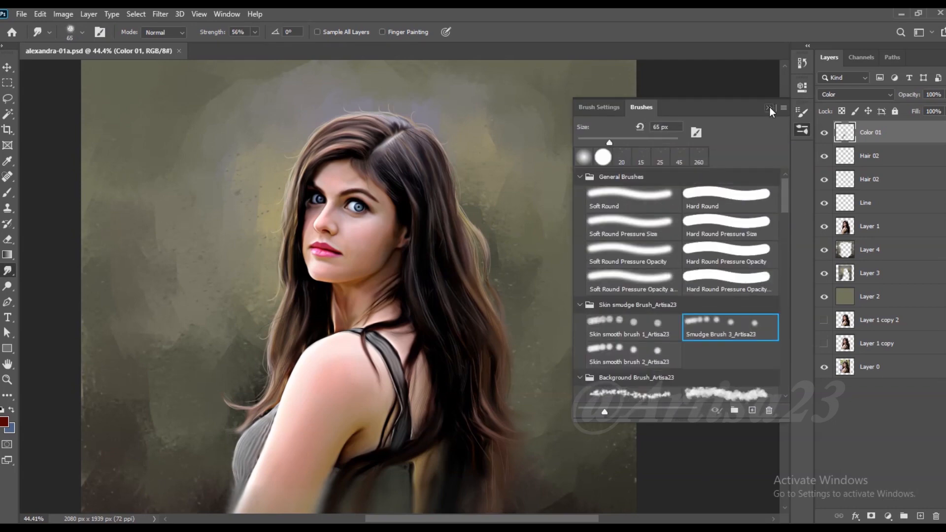
Smudge the red tint smooth on the face at 80 px and on the shoulder and arm at 175 px
scroll(535, 165, up, 1)
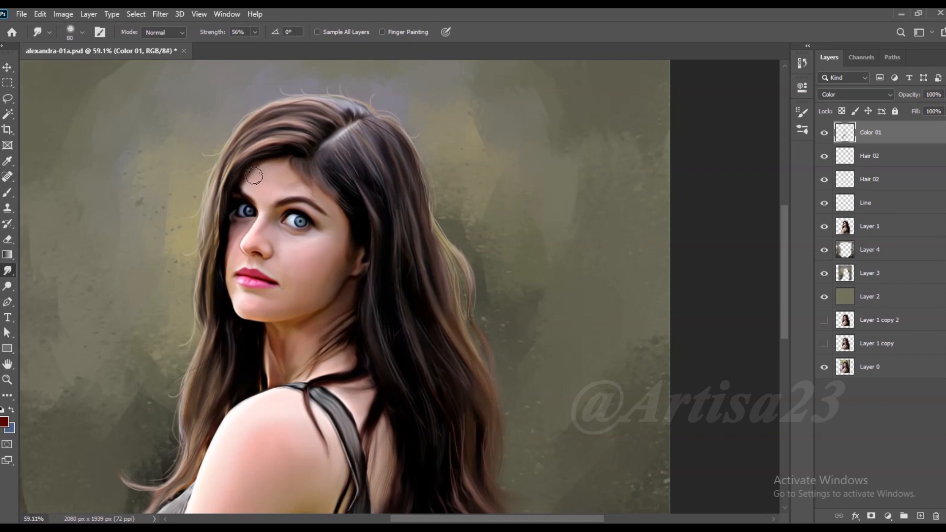
scroll(310, 216, down, 5)
key(bracketright)
key(bracketright)
key(bracketright)
key(bracketright)
scroll(387, 335, up, 4)
scroll(391, 327, down, 4)
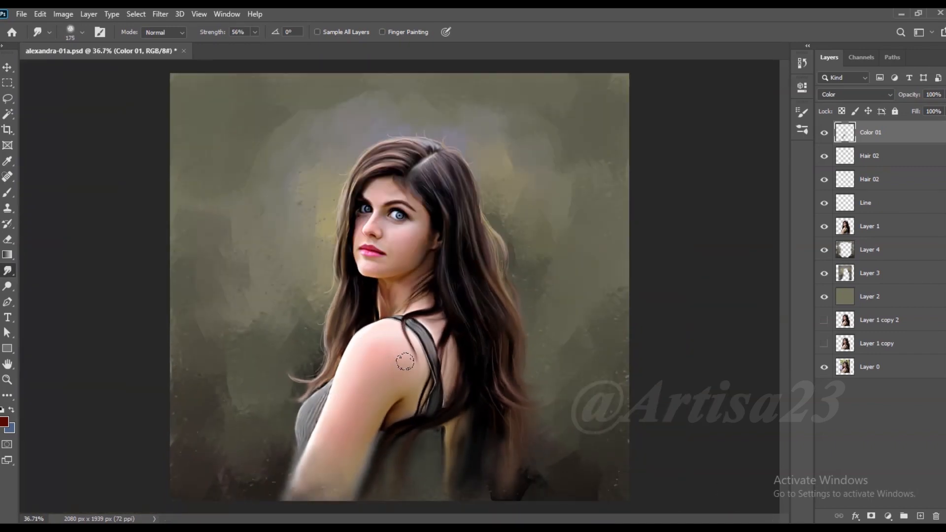
scroll(402, 356, down, 1)
Add another layer named Color 01 on top, set its blending to Color, and return to the Brush tool
key(ctrl+shift+alt+n)
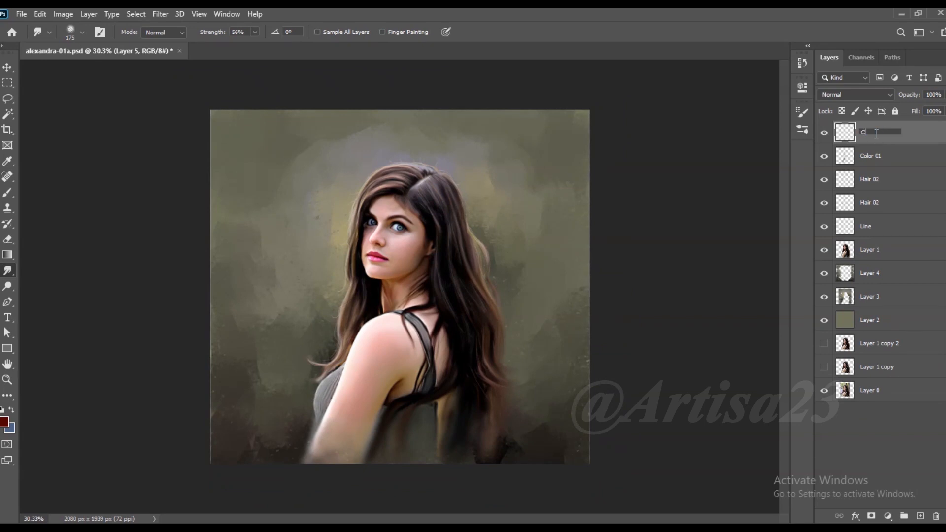
key(Return)
scroll(476, 266, down, 1)
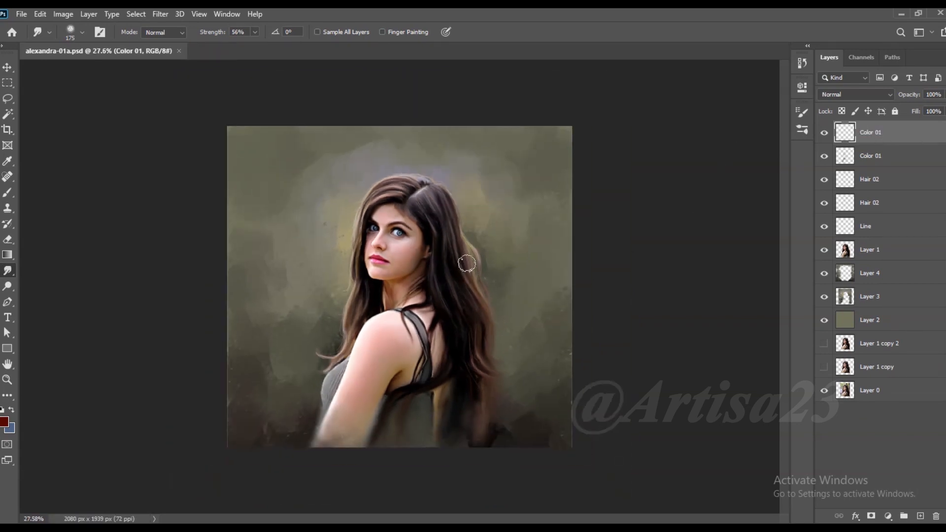
click(7, 195)
click(856, 94)
click(832, 373)
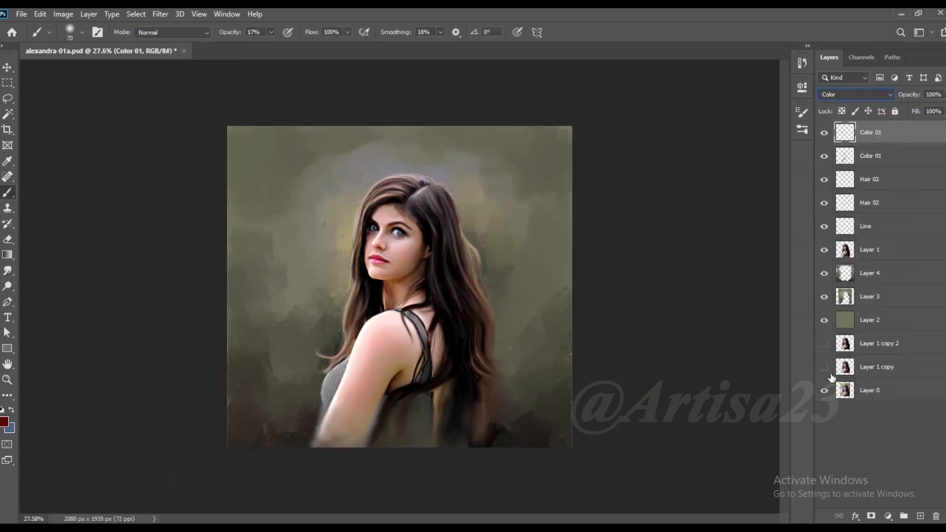
Set the foreground colour to bright yellow (#ffe400) for the soft brush
scroll(399, 286, up, 2)
key(i)
click(4, 422)
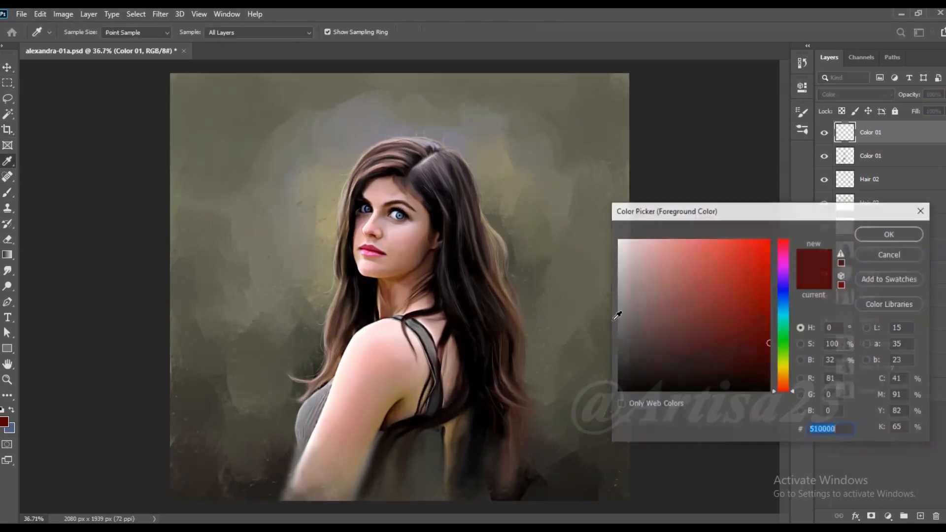
click(784, 368)
click(769, 239)
click(784, 374)
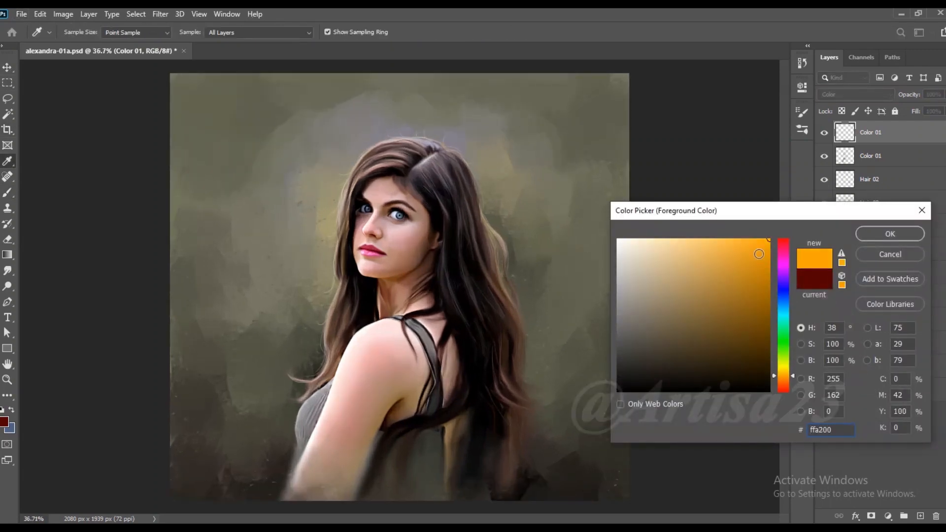
click(785, 368)
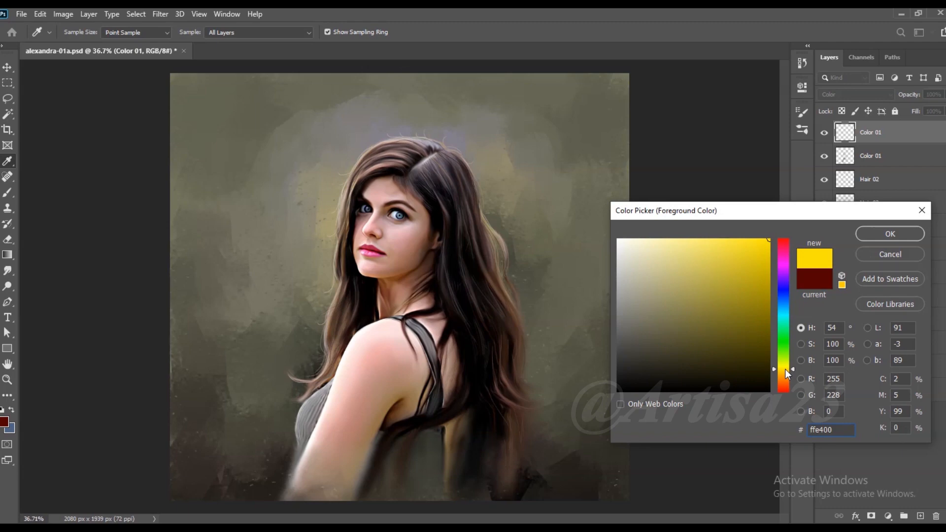
key(Return)
key(v)
key(b)
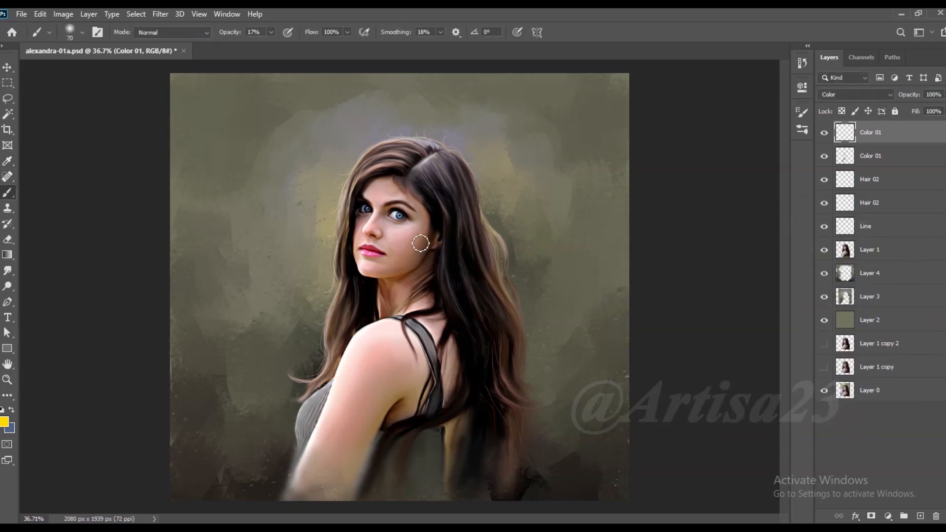
click(7, 68)
scroll(441, 271, up, 3)
right_click(5, 71)
click(53, 67)
scroll(402, 142, down, 2)
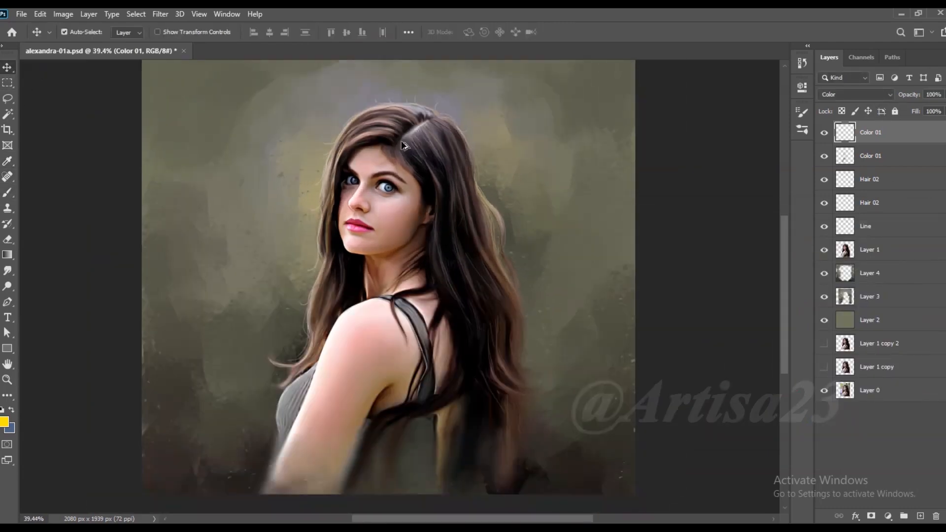
Paint soft yellow tint around the mouth, nose, cheek, jaw and forehead with the brush at about 50 px and 17% opacity
scroll(402, 146, up, 3)
key(b)
key(bracketleft)
key(bracketleft)
mouse_move(430, 194)
mouse_down()
mouse_move(383, 250)
mouse_move(352, 198)
mouse_up()
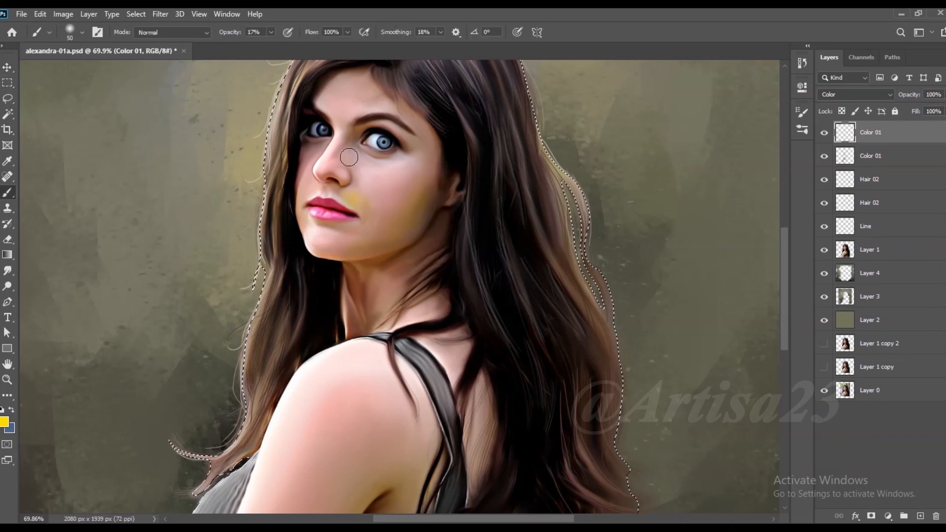
mouse_move(402, 250)
mouse_down()
mouse_move(306, 224)
mouse_move(318, 186)
mouse_up()
key(bracketleft)
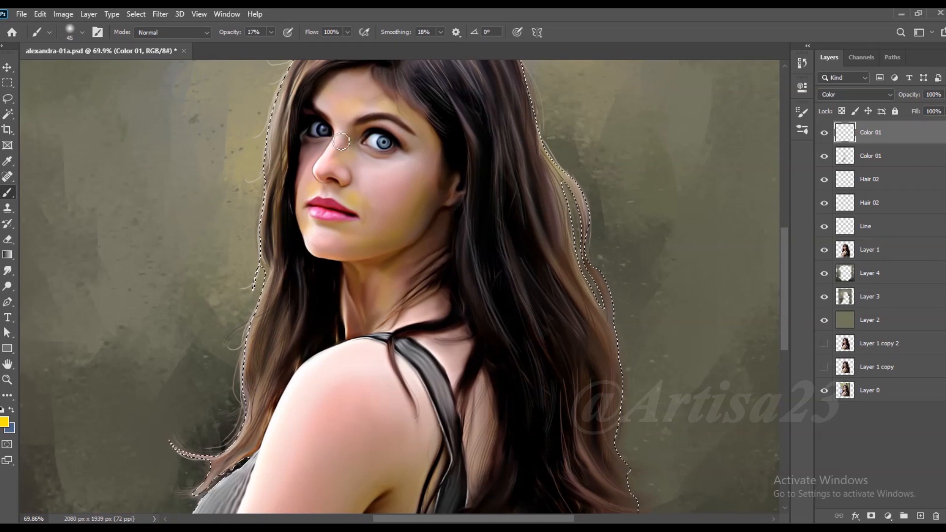
Brush yellow tint onto the shoulder, arm and back at 100 px
key(bracketright)
key(bracketright)
key(bracketright)
scroll(400, 216, down, 2)
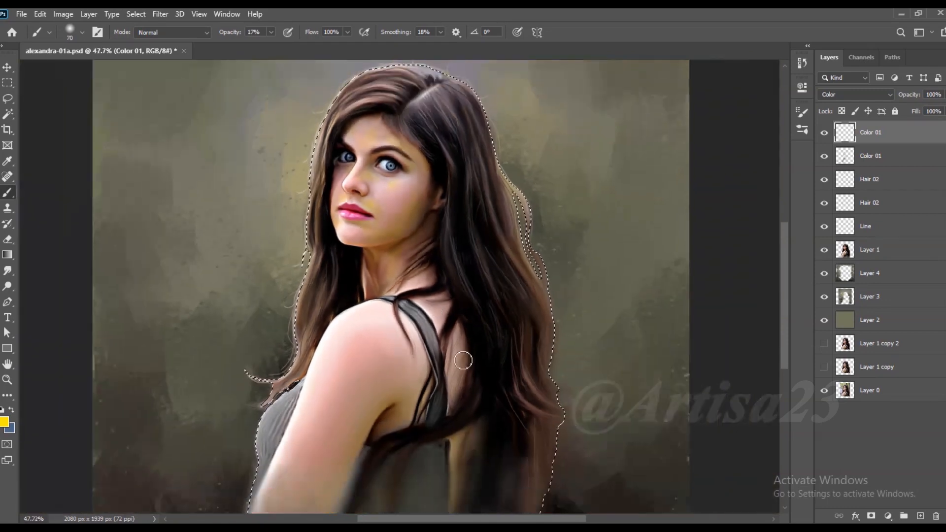
key(bracketright)
key(bracketright)
key(bracketright)
drag(463, 360, 456, 344)
mouse_move(413, 375)
mouse_down()
mouse_move(390, 399)
mouse_move(379, 361)
mouse_move(341, 448)
mouse_move(391, 330)
mouse_up()
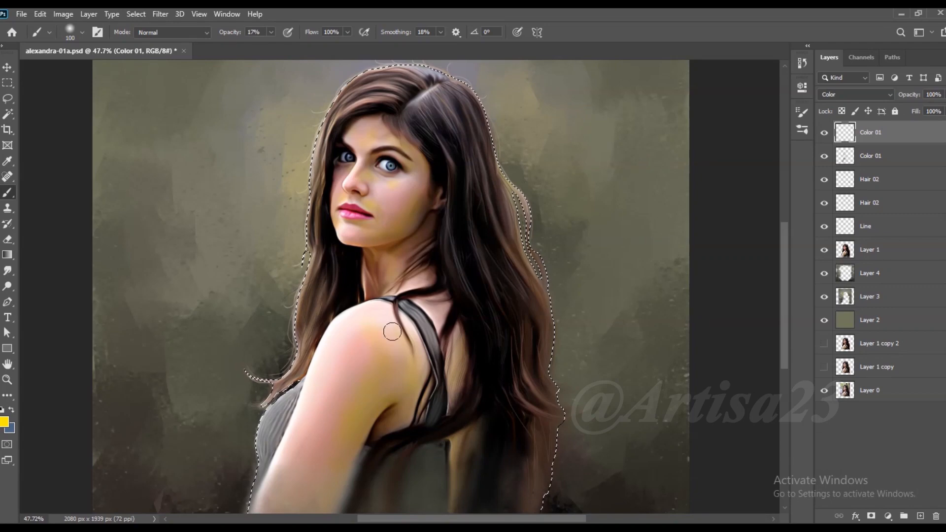
Smudge the yellow tint smooth on the shoulder and upper arm at 175 px
scroll(391, 330, down, 1)
key(r)
key(bracketleft)
mouse_move(373, 339)
mouse_down()
mouse_move(400, 360)
mouse_move(359, 359)
mouse_move(381, 369)
mouse_move(365, 389)
mouse_move(413, 350)
mouse_up()
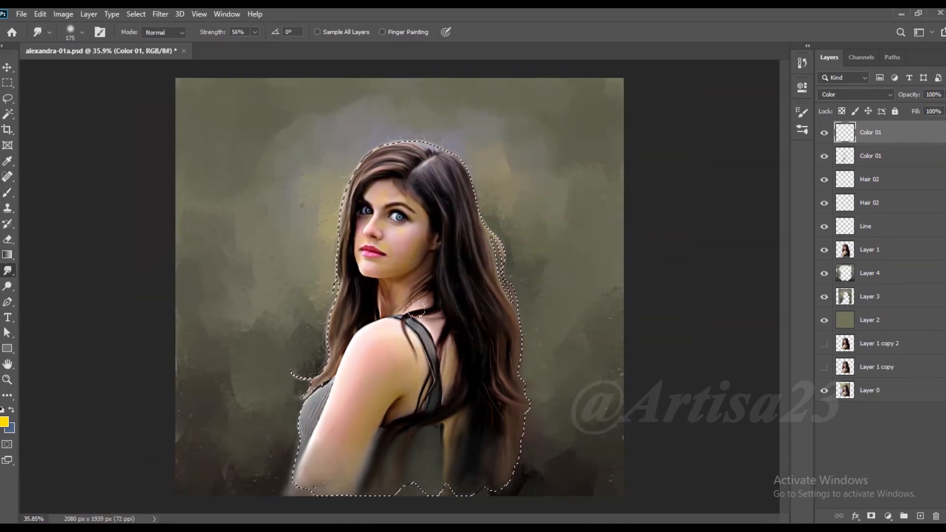
Blend the yellow tint into the skin of the face with a smaller Smudge brush
scroll(394, 255, up, 7)
key(bracketleft)
key(bracketleft)
key(bracketleft)
key(bracketleft)
mouse_move(382, 230)
mouse_down()
mouse_move(421, 205)
mouse_move(390, 215)
mouse_up()
key(bracketright)
key(bracketleft)
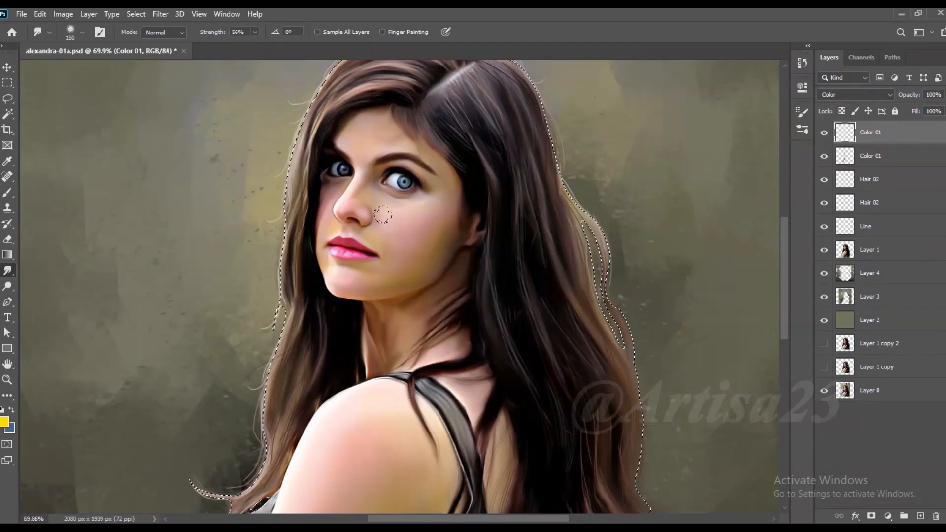
key(bracketright)
Reduce the fill of the yellow Color 01 layer to 74%
scroll(773, 141, down, 3)
click(944, 112)
drag(940, 125, 934, 128)
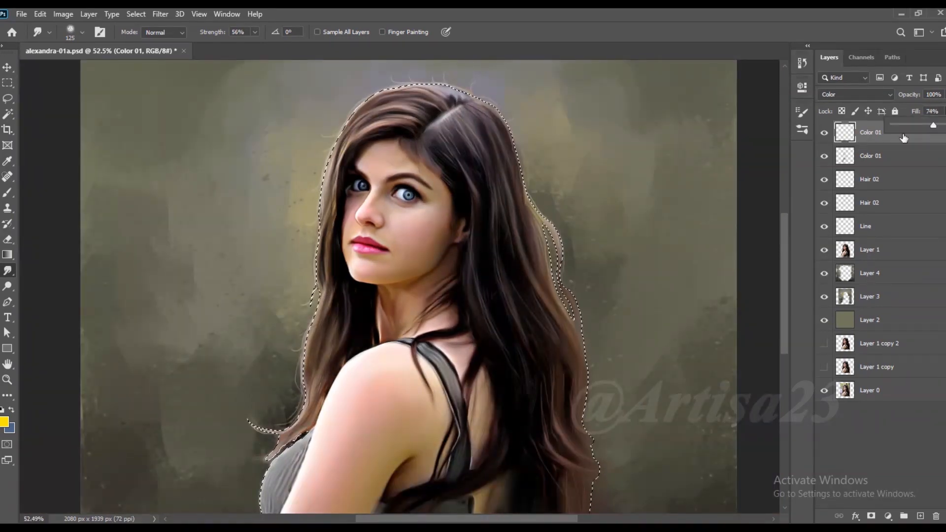
Soften the yellow tint on the shoulder and arm further, enlarging the Smudge brush to 250 px
scroll(403, 183, down, 2)
key(bracketright)
key(bracketright)
key(bracketright)
key(bracketright)
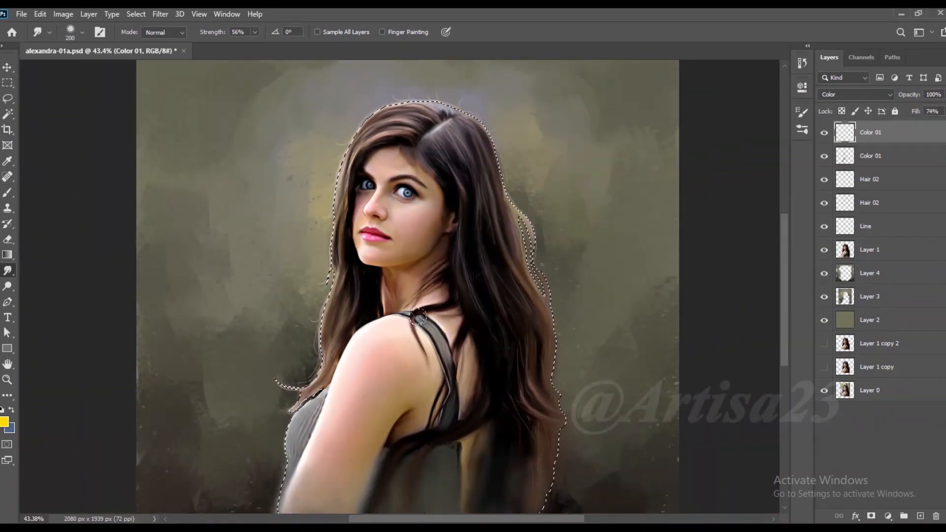
scroll(416, 341, down, 1)
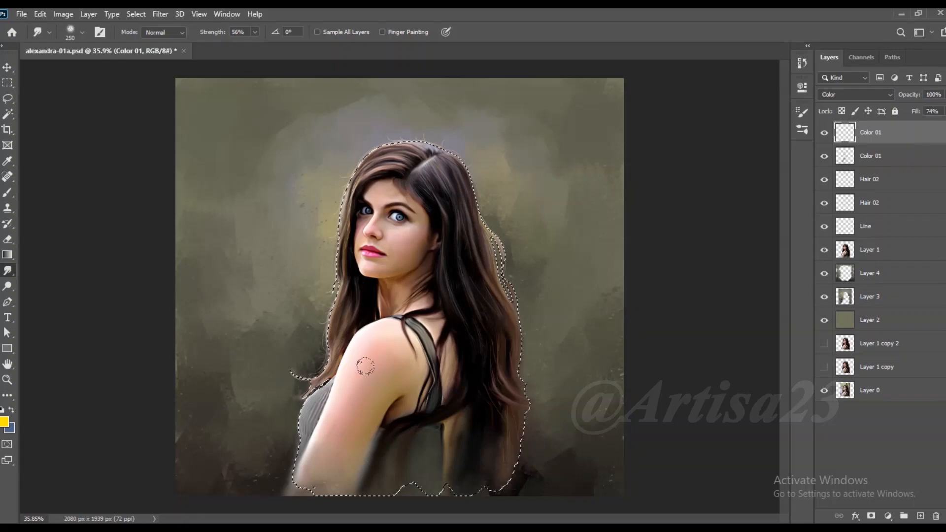
Adjust the Color Balance of the yellow Color 01 layer and compare the portrait with the layer hidden and shown
scroll(422, 246, up, 3)
click(63, 14)
mouse_move(74, 45)
click(242, 117)
drag(779, 138, 752, 151)
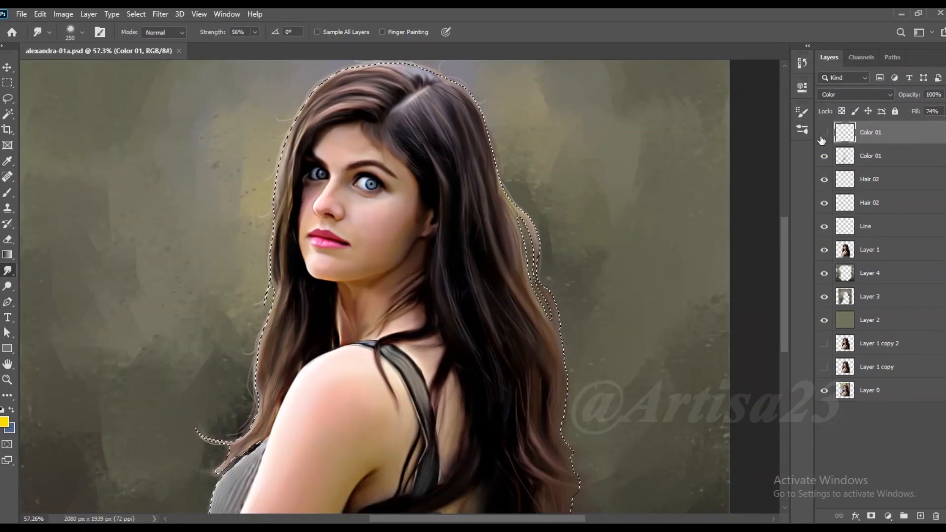
click(822, 138)
scroll(477, 222, down, 2)
scroll(463, 212, up, 3)
scroll(428, 169, down, 2)
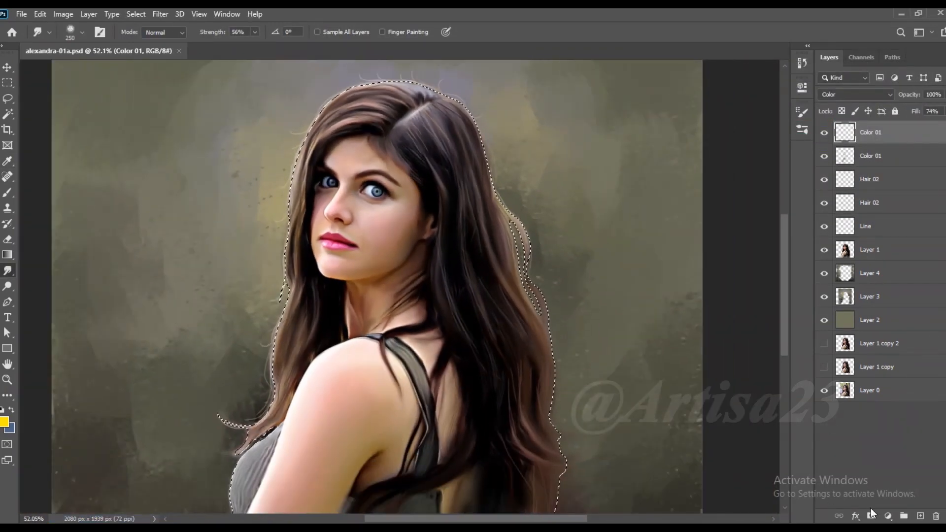
Add a new layer named Lips above the colour layers
click(919, 516)
double_click(867, 132)
text(Lips)
key(Return)
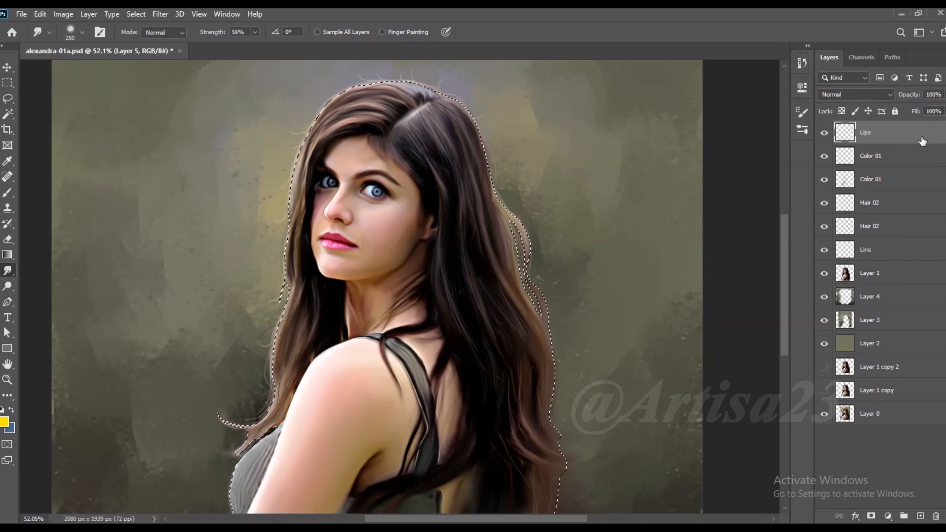
Set the foreground colour to dark red (#690000) and the Brush tool's opacity to 76%
scroll(398, 205, up, 3)
key(i)
click(4, 421)
click(784, 237)
click(768, 323)
click(895, 235)
key(b)
click(272, 32)
click(303, 45)
Paint both lips dark red with a small brush and set the Lips layer's blending to Soft Light
scroll(313, 233, up, 6)
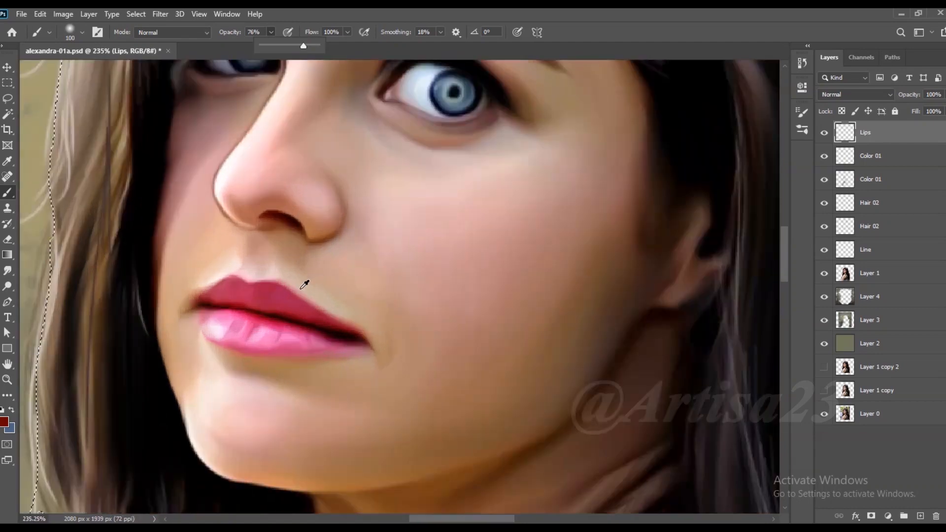
key(bracketleft)
key(bracketleft)
key(bracketleft)
key(bracketleft)
mouse_move(276, 296)
mouse_down()
mouse_move(315, 315)
mouse_move(266, 295)
mouse_move(214, 300)
mouse_move(284, 309)
mouse_up()
key(bracketleft)
mouse_move(355, 343)
mouse_down()
mouse_move(228, 332)
mouse_move(271, 334)
mouse_move(214, 315)
mouse_move(225, 335)
mouse_move(346, 345)
mouse_move(291, 356)
mouse_move(212, 332)
mouse_move(209, 319)
mouse_move(233, 347)
mouse_move(343, 342)
mouse_move(233, 317)
mouse_move(218, 329)
mouse_move(317, 331)
mouse_move(296, 310)
mouse_move(235, 288)
mouse_up()
scroll(269, 297, down, 3)
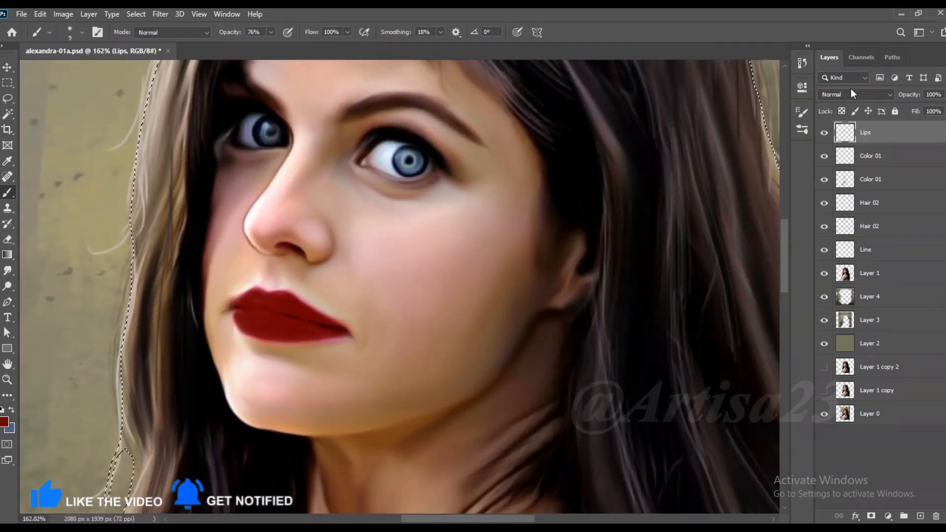
click(855, 94)
click(837, 241)
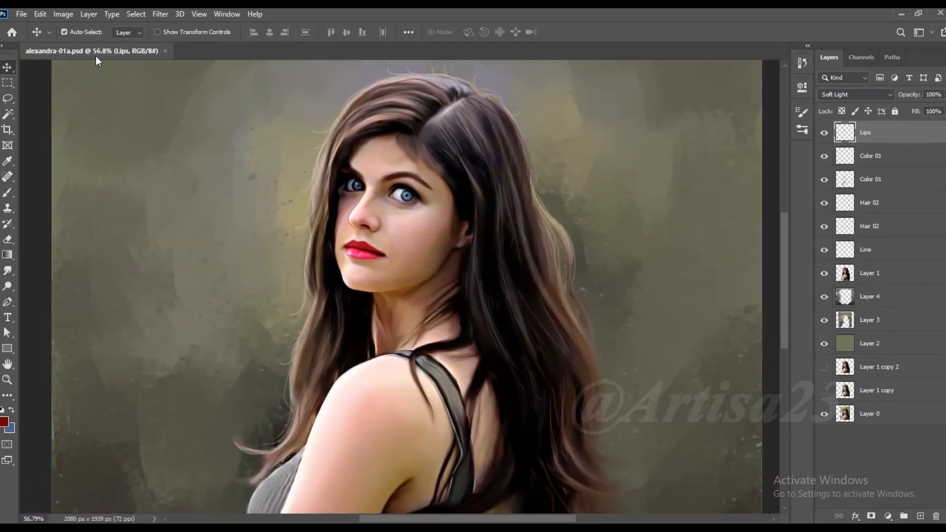
Tune the Lips layer to a pinker hue with 79% opacity and 76% fill, and save the document
click(63, 14)
mouse_move(77, 45)
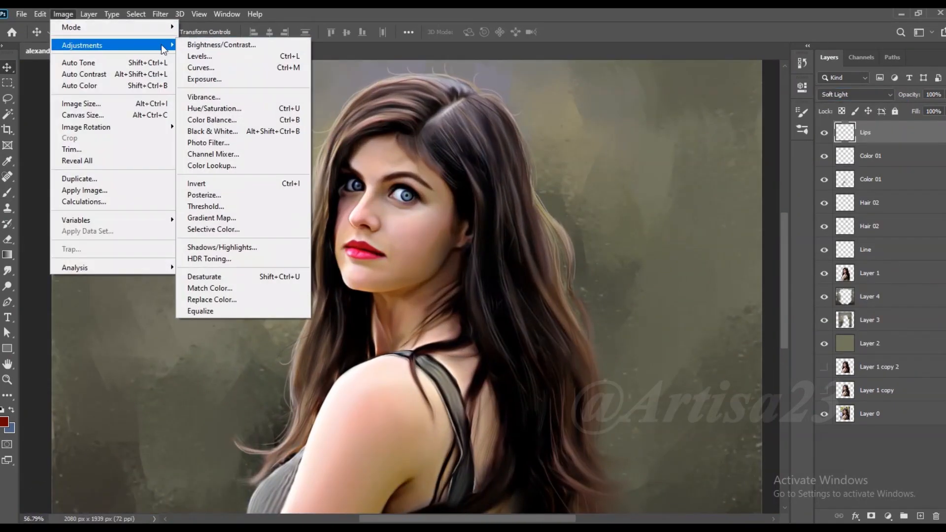
click(232, 107)
drag(657, 163, 630, 163)
click(798, 108)
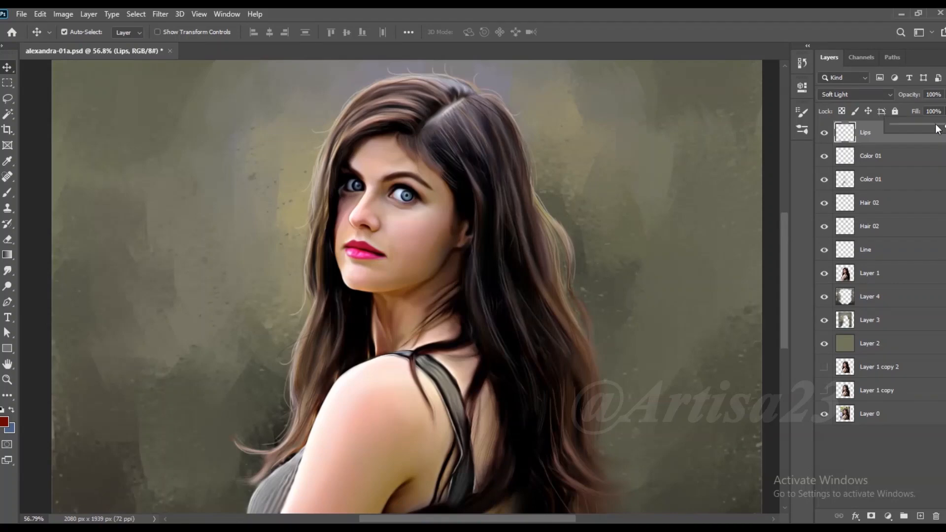
scroll(370, 236, down, 1)
key(ctrl+s)
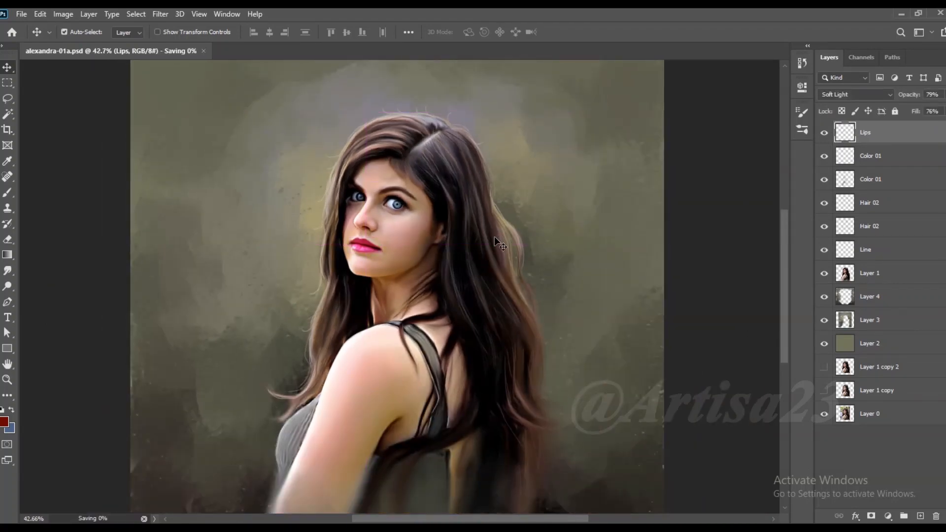
Add a new layer named Color 03 above the Lips layer
scroll(458, 240, up, 1)
click(920, 516)
double_click(879, 132)
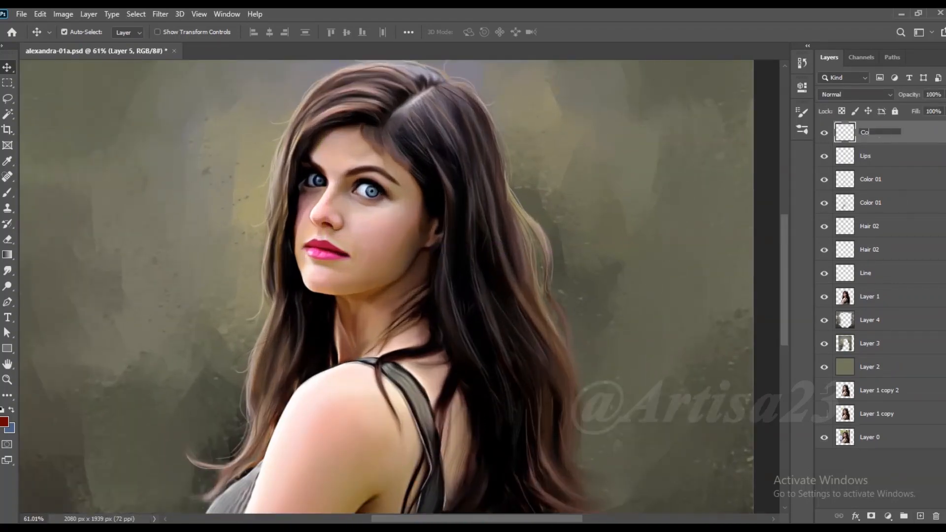
key(Return)
scroll(158, 90, down, 2)
scroll(158, 89, up, 1)
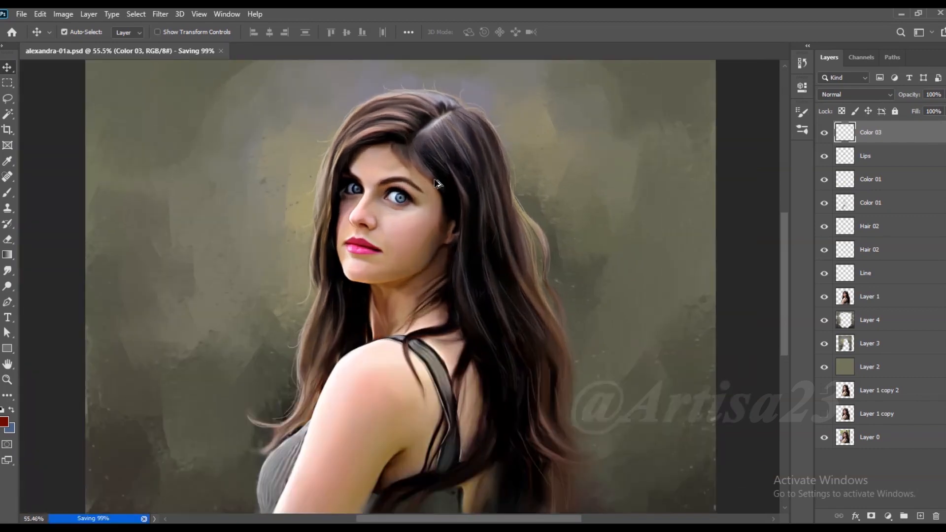
Set the Brush tool to 17% opacity with a muted grey-blue foreground colour
key(b)
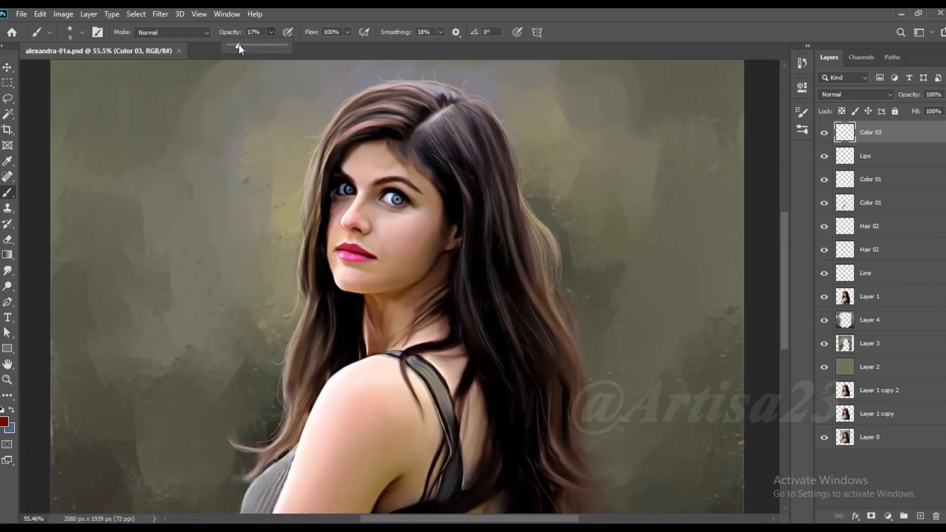
click(4, 421)
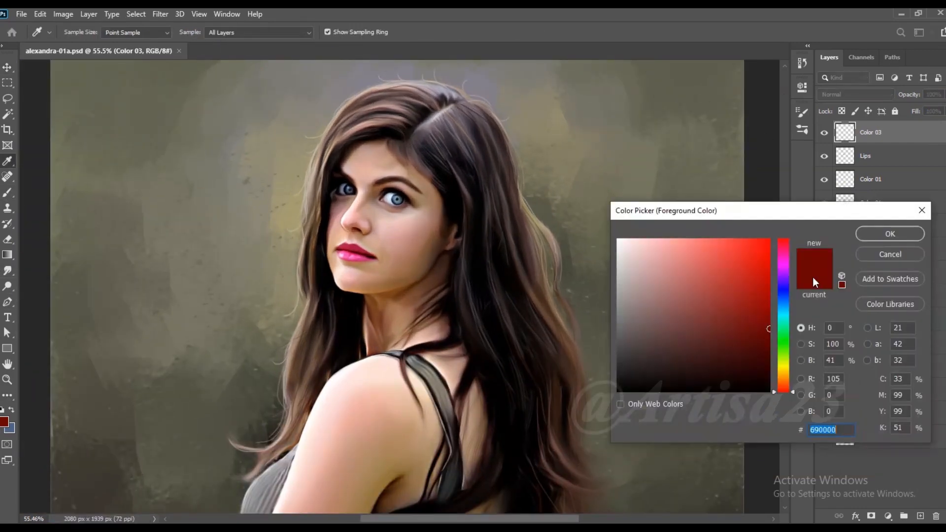
text(367286)
drag(691, 312, 665, 320)
click(889, 235)
scroll(519, 164, up, 5)
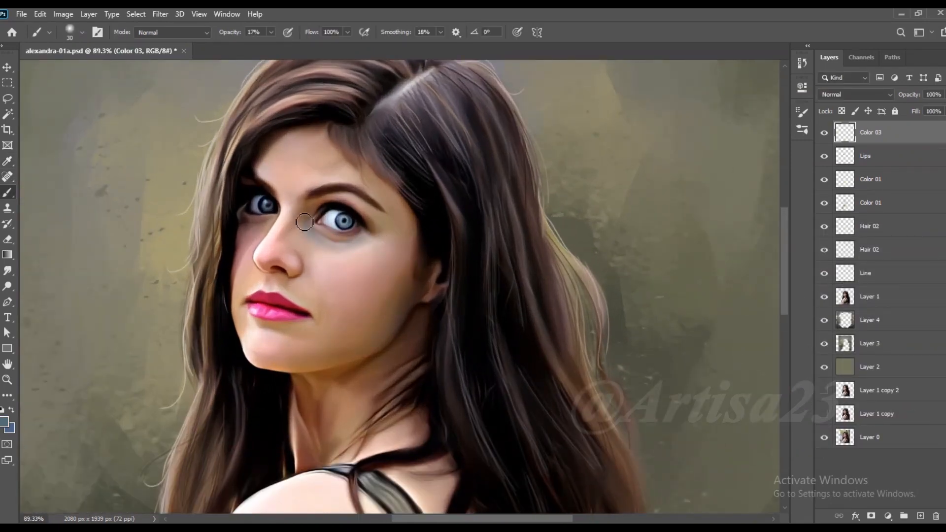
Set Color 03's blending to Color and brush blue tint on the face at 40 px and the shoulder and arm at 90 px
click(882, 97)
click(847, 377)
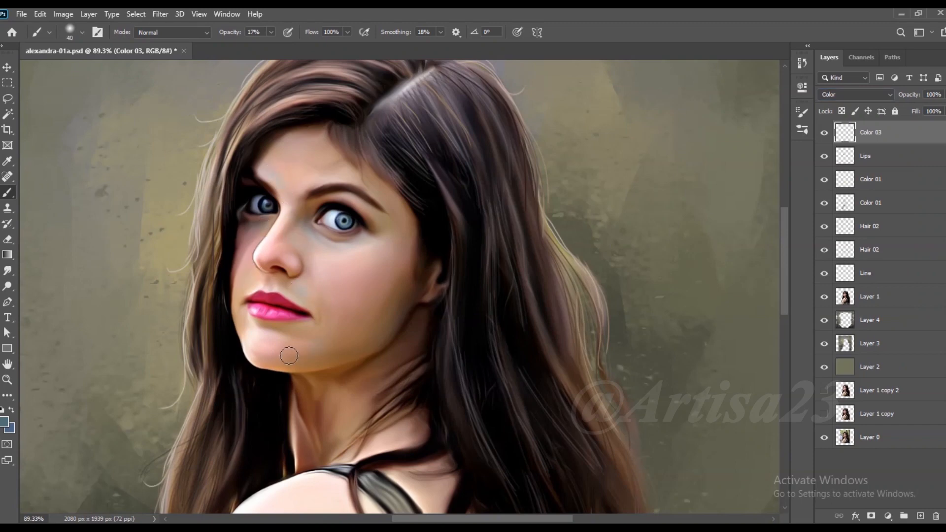
scroll(318, 139, down, 4)
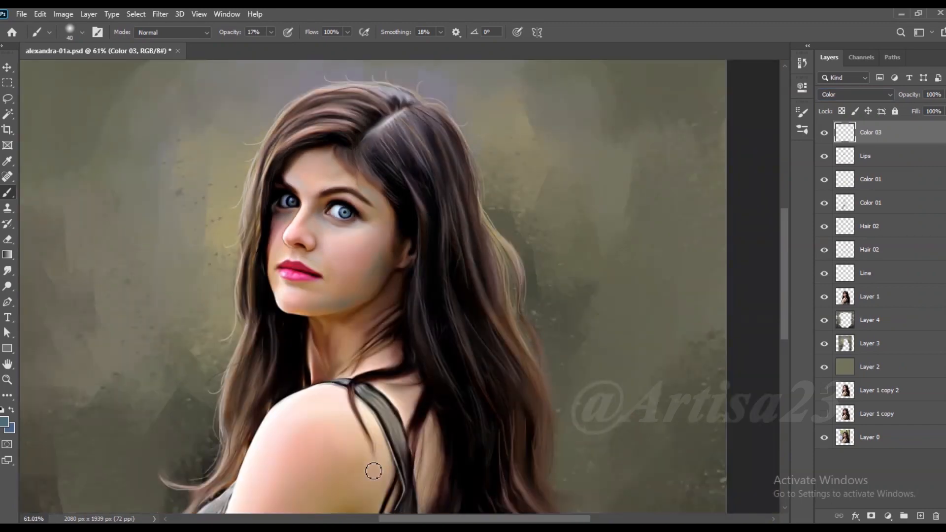
scroll(377, 405, down, 1)
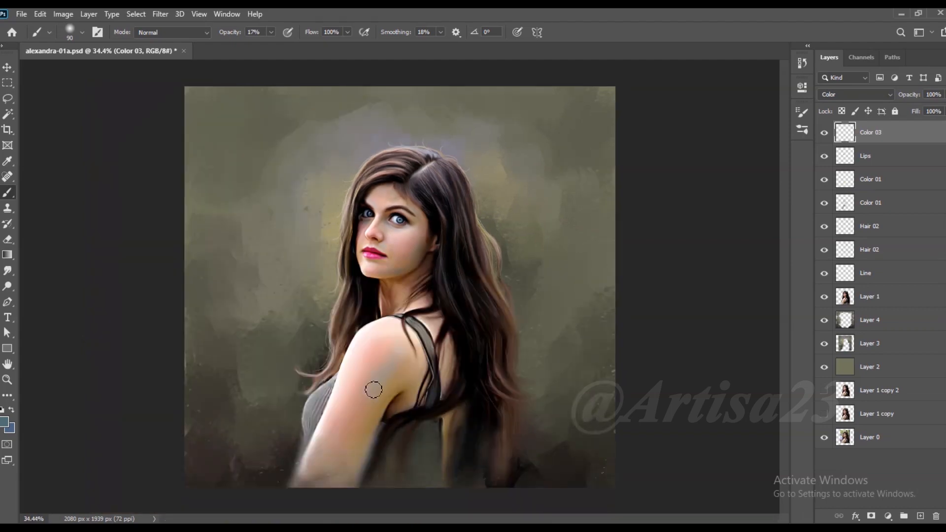
scroll(401, 301, up, 3)
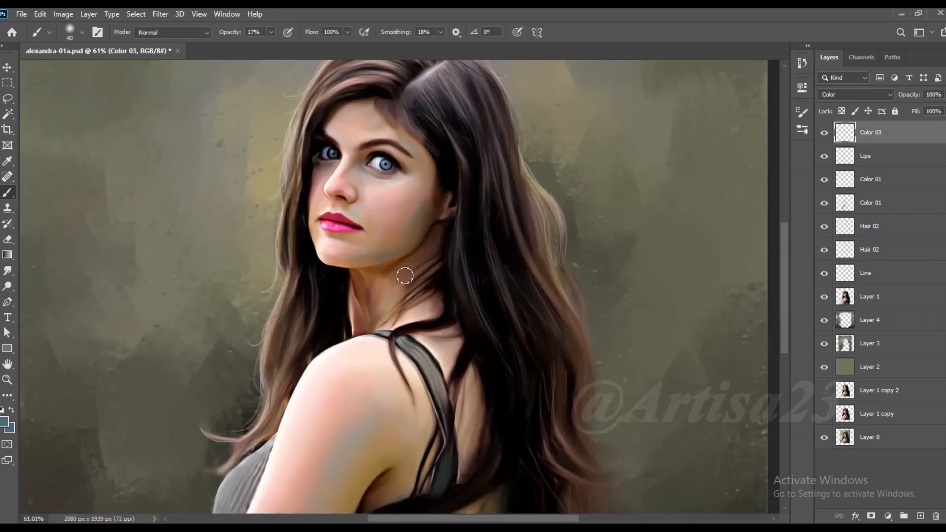
Smudge the blue tint smooth on the shoulder and arm at up to 200 px and on the face at 125 px or smaller
click(7, 271)
scroll(406, 241, down, 3)
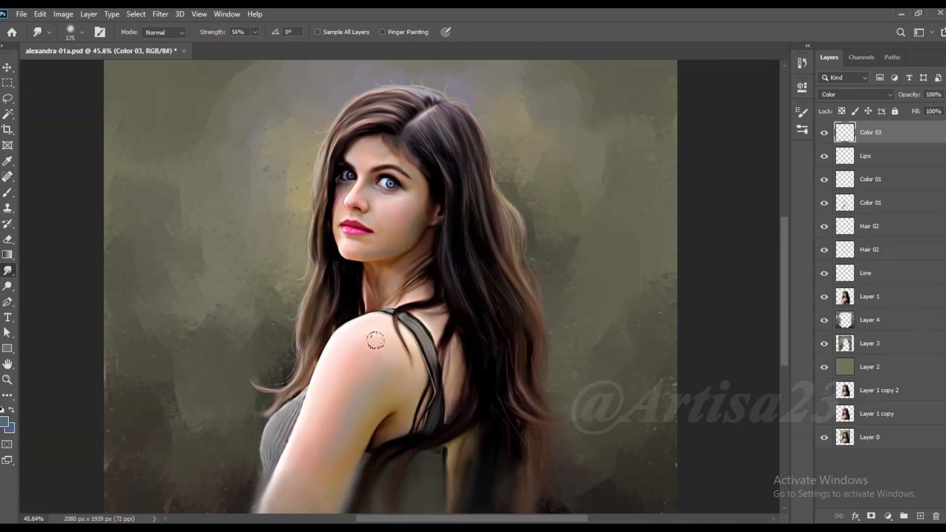
scroll(374, 374, up, 4)
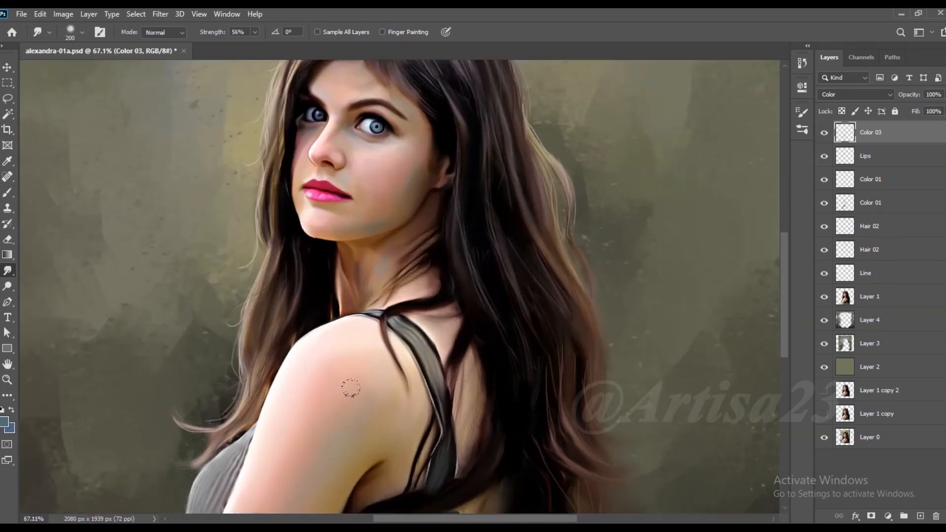
scroll(385, 167, down, 1)
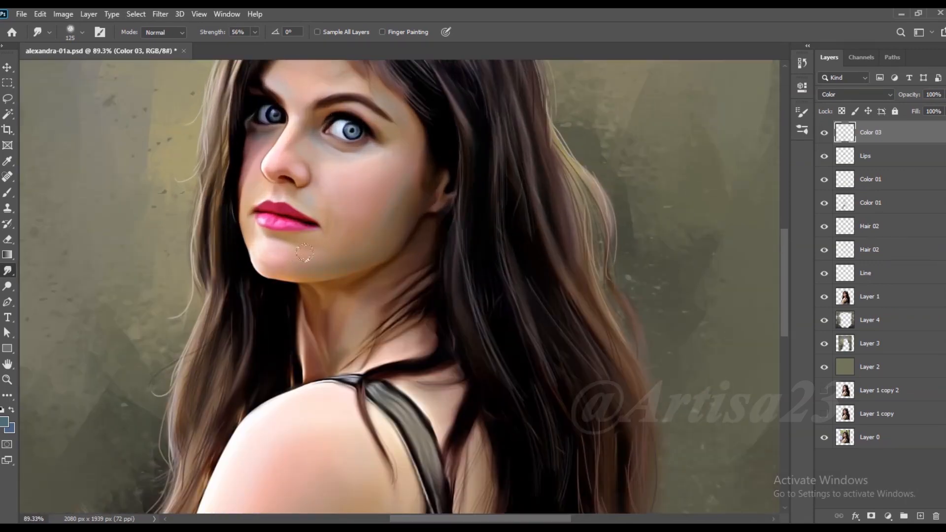
drag(380, 145, 392, 190)
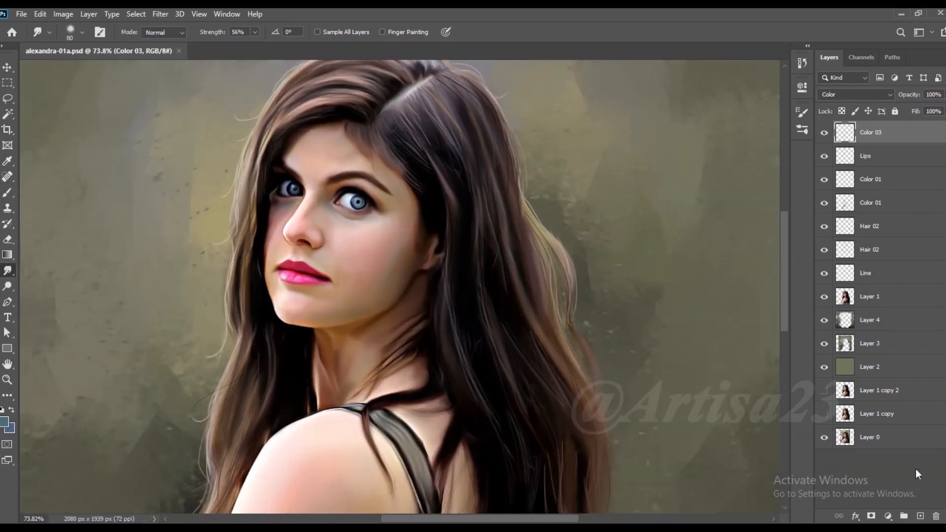
Add a new layer named Furr 01 above Color 03
click(920, 516)
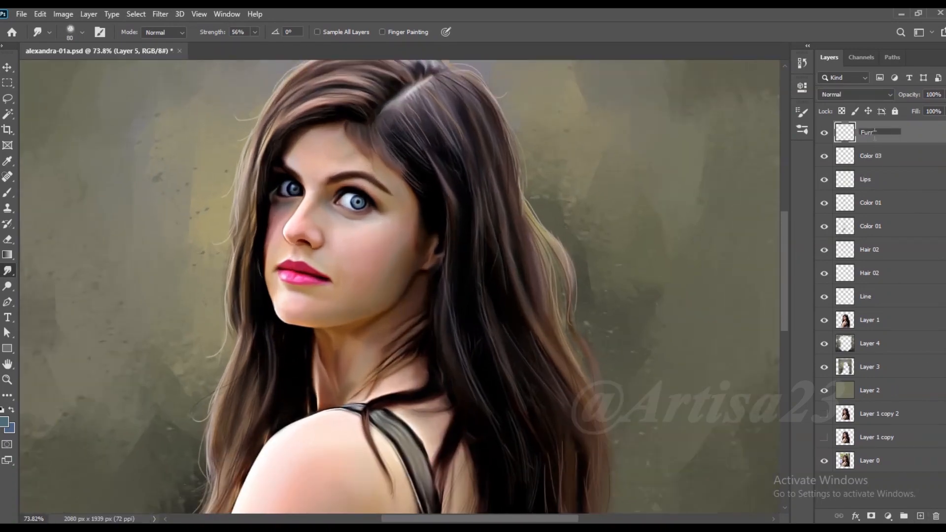
key(Return)
scroll(344, 187, up, 4)
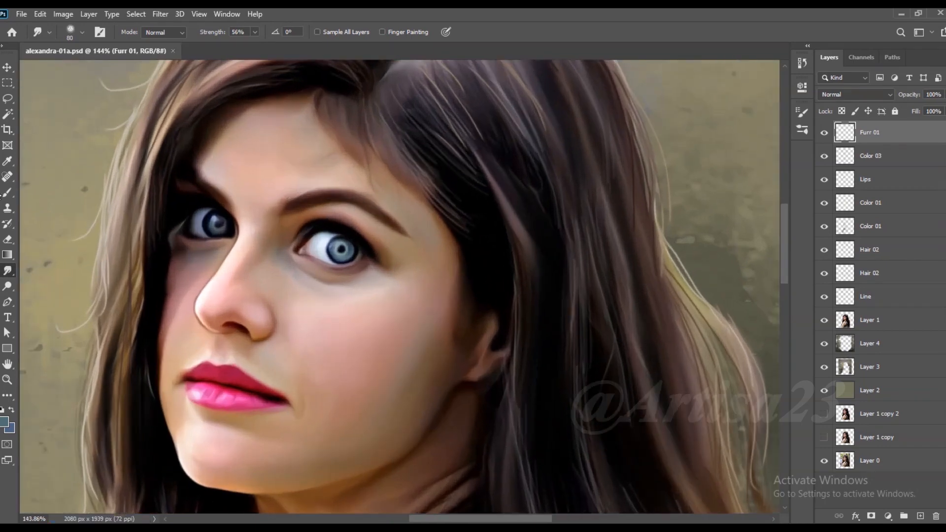
Choose a hard round brush tip for the Brush tool and set its opacity to 85%
key(b)
click(97, 32)
click(690, 129)
click(768, 109)
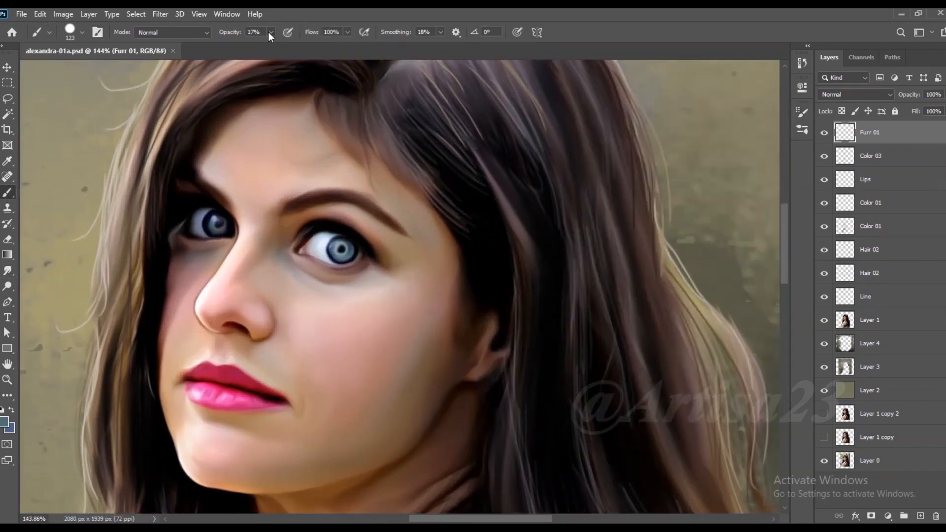
click(336, 156)
Draw fine upper lashes with a 1 px brush, in sampled black on the nearer eye and a lighter tone on the far eye
scroll(346, 231, up, 7)
alt+click(363, 238)
scroll(377, 230, up, 2)
drag(369, 240, 375, 229)
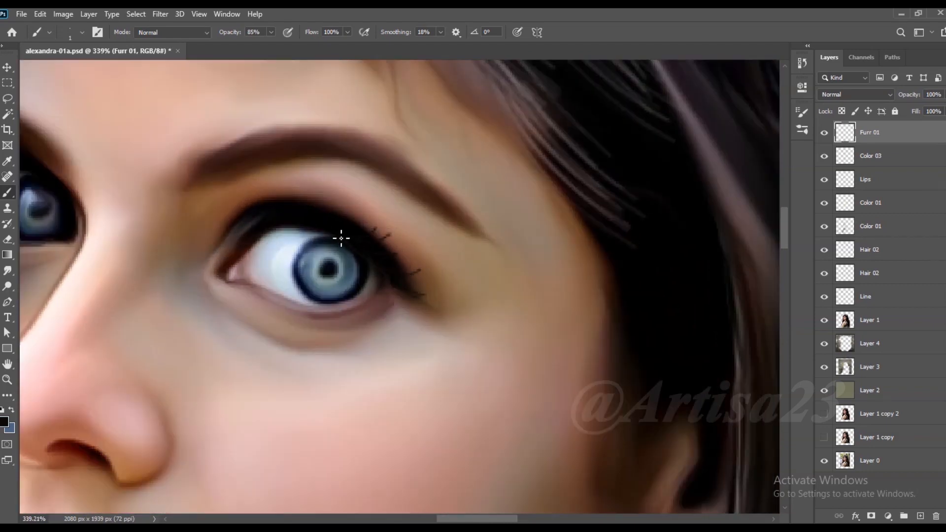
scroll(304, 213, down, 5)
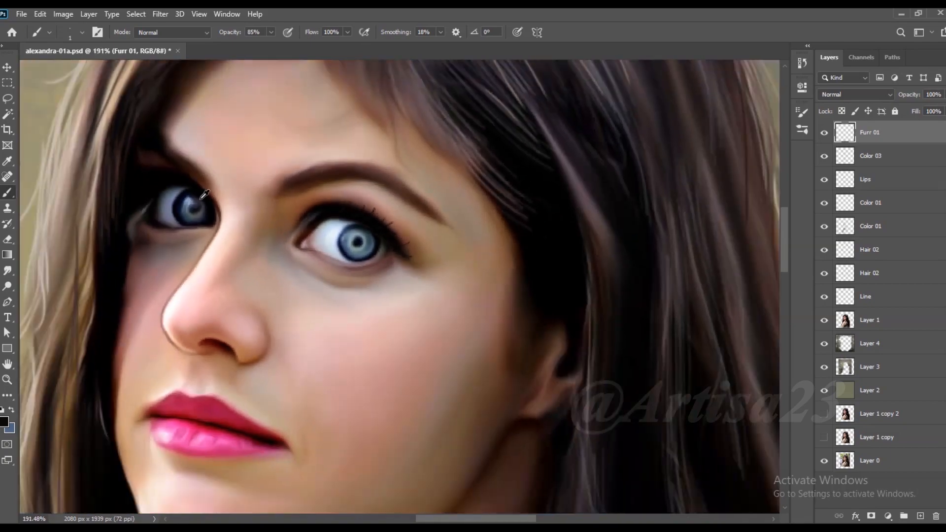
scroll(178, 180, up, 6)
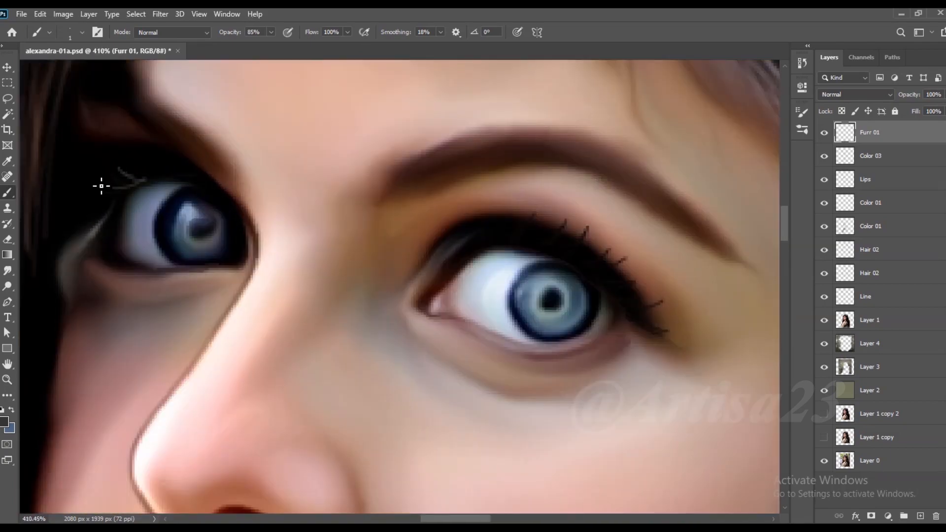
scroll(176, 183, down, 5)
Draw short dark lashes along the lower lid of the nearer eye with the 1 px brush
scroll(454, 274, up, 8)
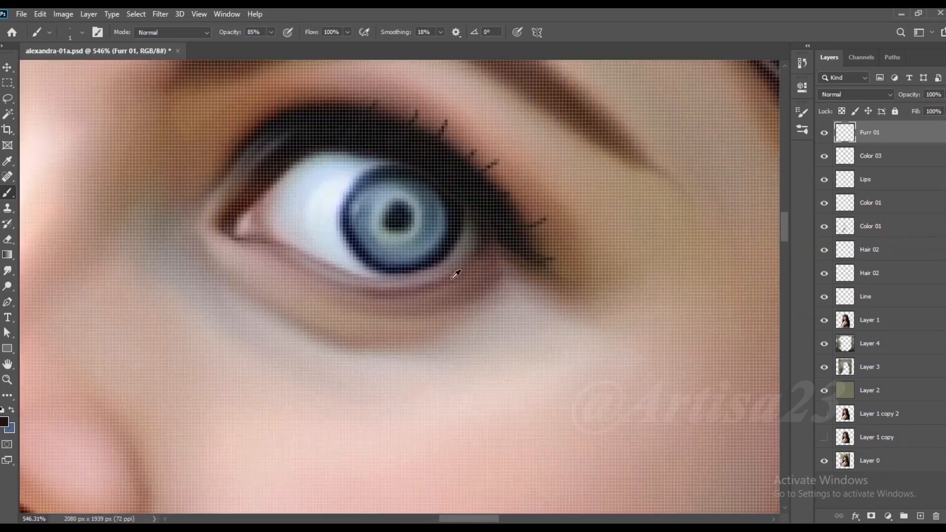
mouse_move(404, 297)
mouse_down()
mouse_move(400, 316)
mouse_move(458, 289)
mouse_up()
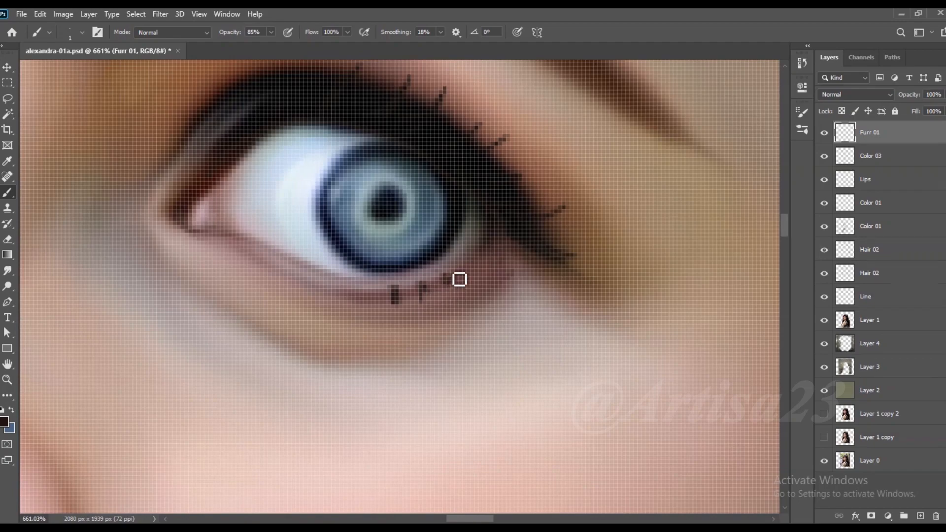
scroll(430, 340, down, 1)
mouse_move(354, 296)
mouse_down()
mouse_move(343, 308)
mouse_move(301, 291)
mouse_up()
drag(460, 281, 472, 278)
scroll(466, 282, down, 3)
mouse_move(499, 222)
mouse_down()
mouse_move(510, 209)
mouse_move(516, 223)
mouse_up()
scroll(507, 232, down, 3)
scroll(410, 192, up, 3)
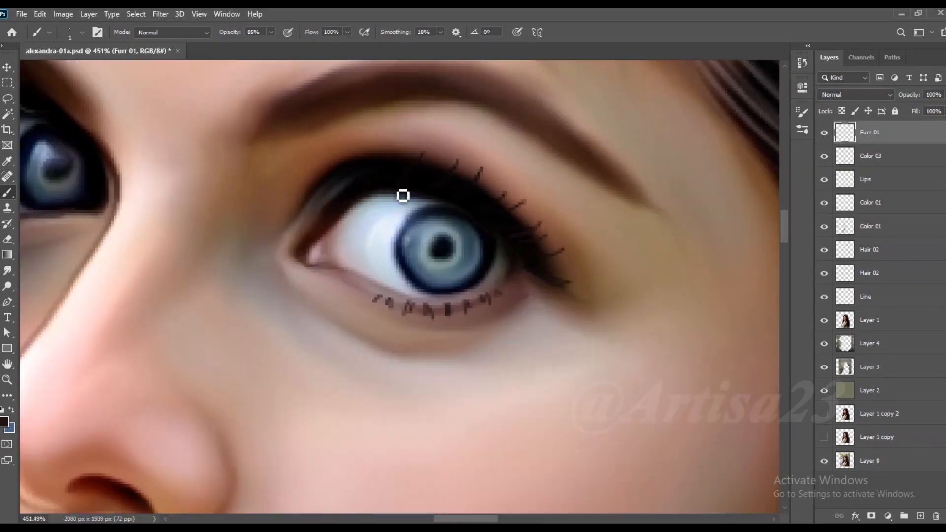
Sample a dark blue from the nearer iris and touch up the dark details of both irises at 1 px
scroll(377, 203, down, 5)
scroll(516, 232, up, 10)
alt+click(494, 258)
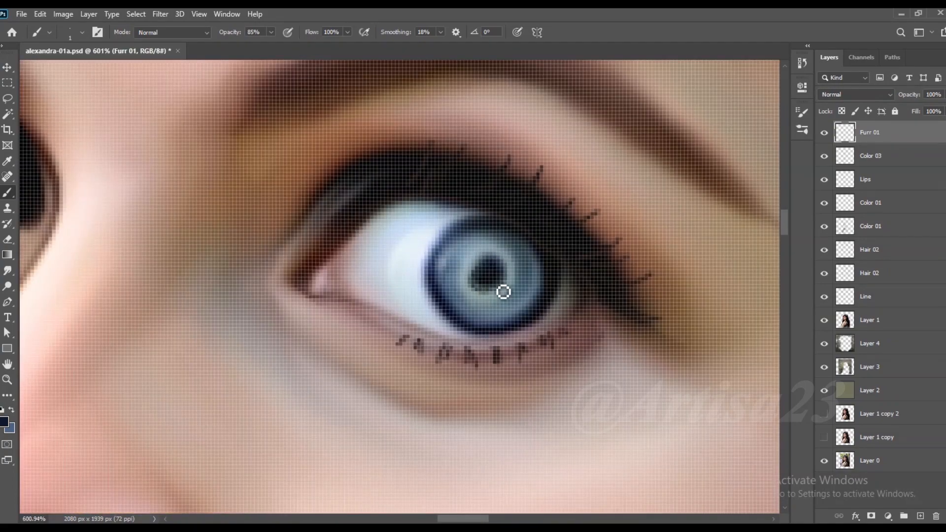
scroll(481, 273, down, 5)
scroll(219, 220, up, 5)
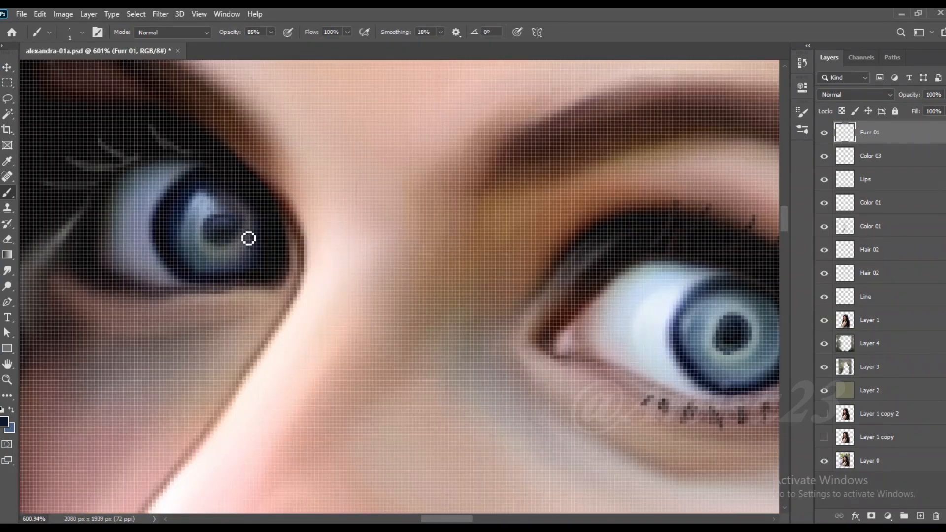
scroll(217, 207, down, 10)
scroll(368, 228, up, 4)
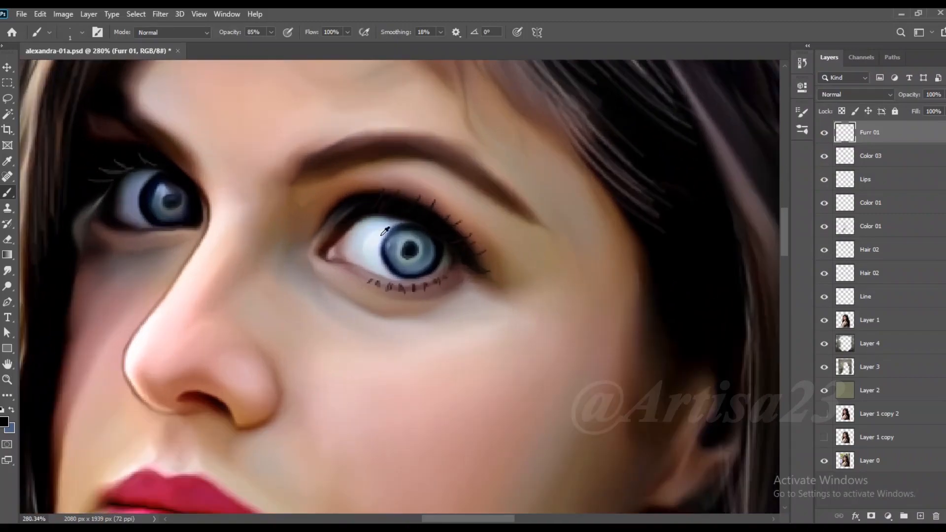
Sample the bright white of the nearer eye and paint a small catchlight at its iris edge with a 4 px brush
alt+click(368, 230)
scroll(390, 244, up, 5)
key(])
drag(386, 241, 380, 249)
scroll(433, 240, down, 8)
scroll(237, 201, up, 7)
scroll(275, 231, down, 8)
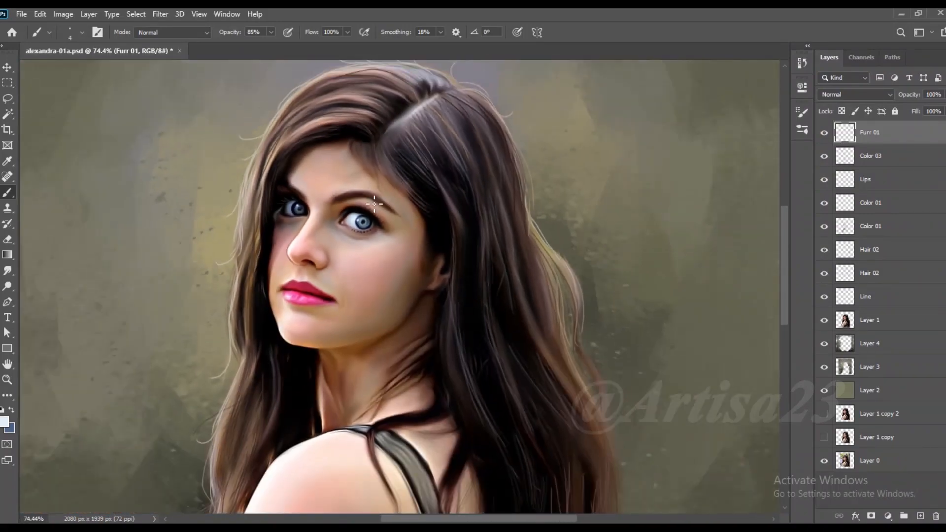
Choose a light greyish blue, paint the far eye's catchlight with the 4 px brush, and save the document
scroll(460, 245, up, 5)
scroll(460, 244, up, 5)
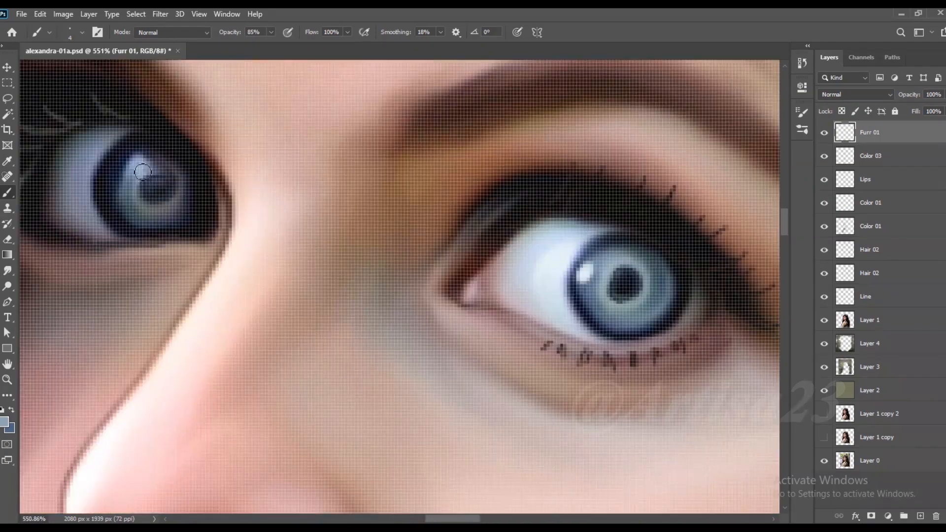
scroll(157, 169, up, 3)
click(5, 421)
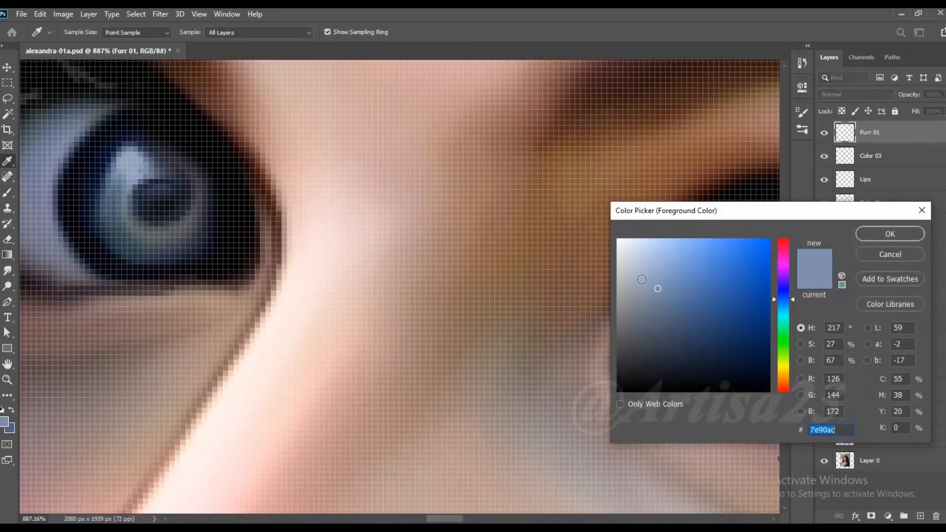
click(889, 234)
scroll(131, 163, down, 8)
key(ctrl+s)
scroll(286, 199, down, 2)
scroll(261, 199, up, 4)
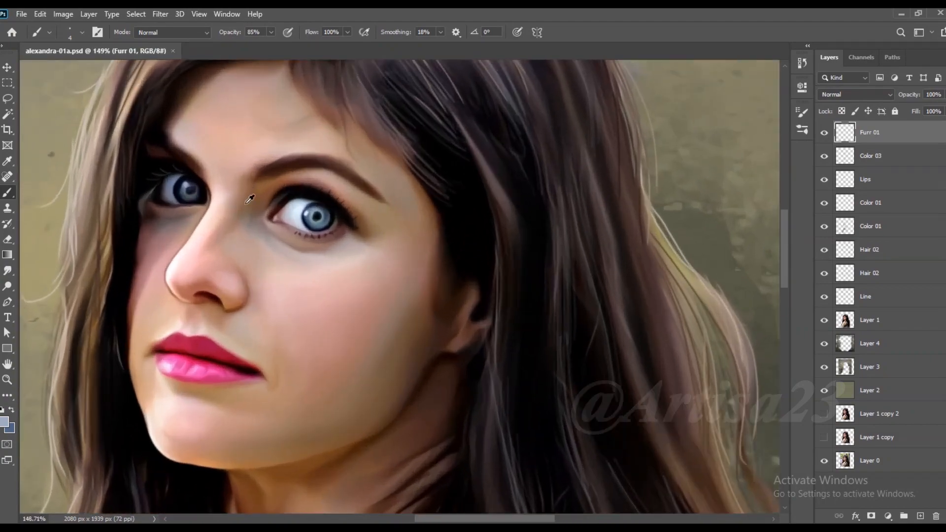
Sample a skin-brown tone and draw short light hair strokes in both eyebrows with a 1 px brush
scroll(325, 152, up, 5)
alt+click(315, 146)
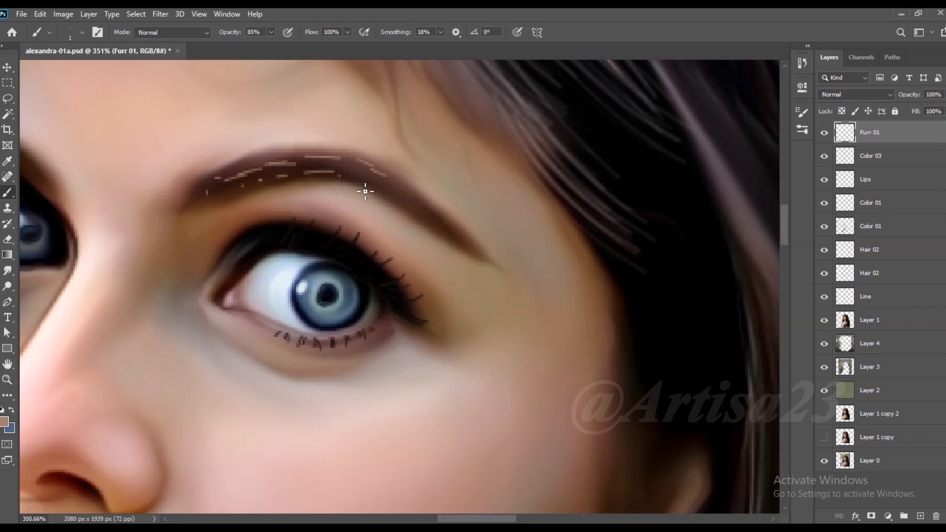
scroll(394, 197, down, 2)
scroll(146, 196, up, 2)
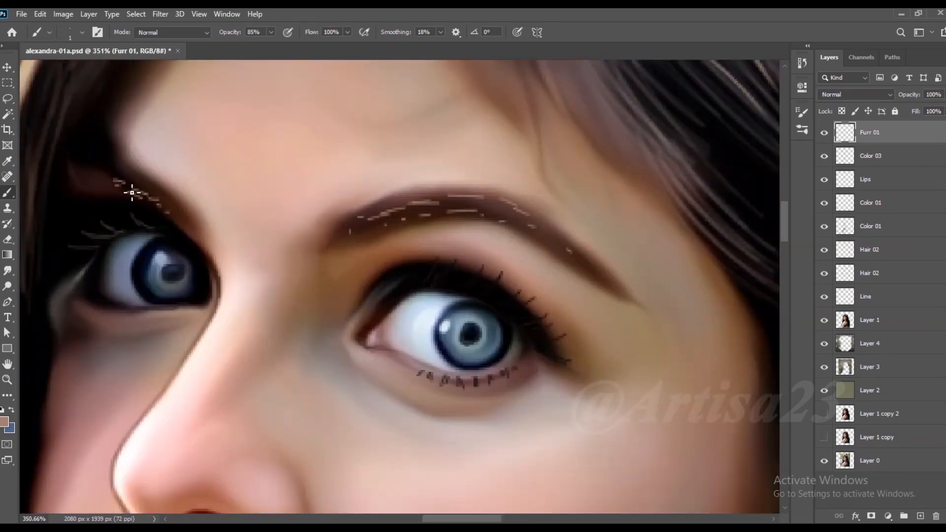
scroll(276, 221, down, 1)
scroll(317, 246, up, 2)
Draw dark hairs at the inner end and light hairs along the upper edge of the nearer eyebrow, and save the document
alt+click(317, 247)
mouse_move(300, 244)
mouse_down()
mouse_move(319, 252)
mouse_move(332, 242)
mouse_move(296, 244)
mouse_up()
scroll(340, 254, down, 2)
scroll(419, 212, up, 1)
drag(416, 194, 448, 186)
alt+click(431, 185)
drag(388, 203, 408, 192)
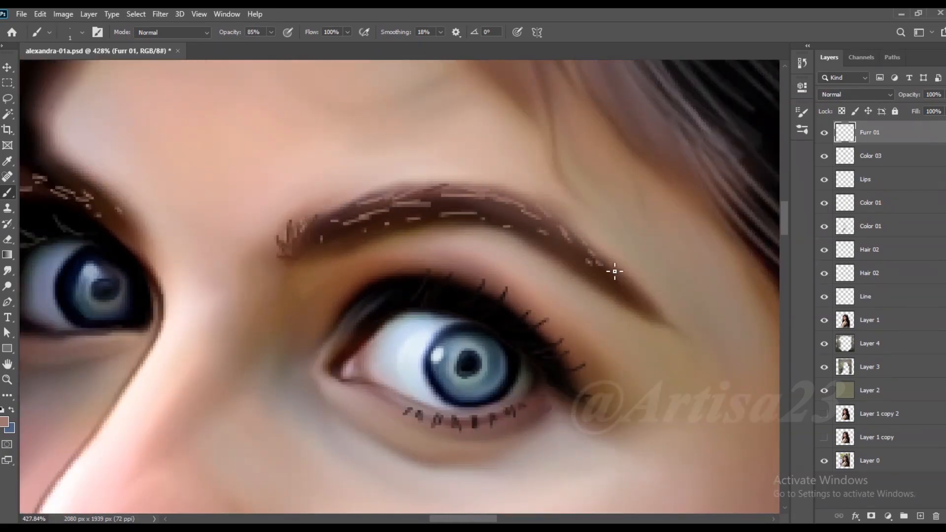
scroll(367, 207, down, 12)
key(ctrl+s)
scroll(359, 213, down, 8)
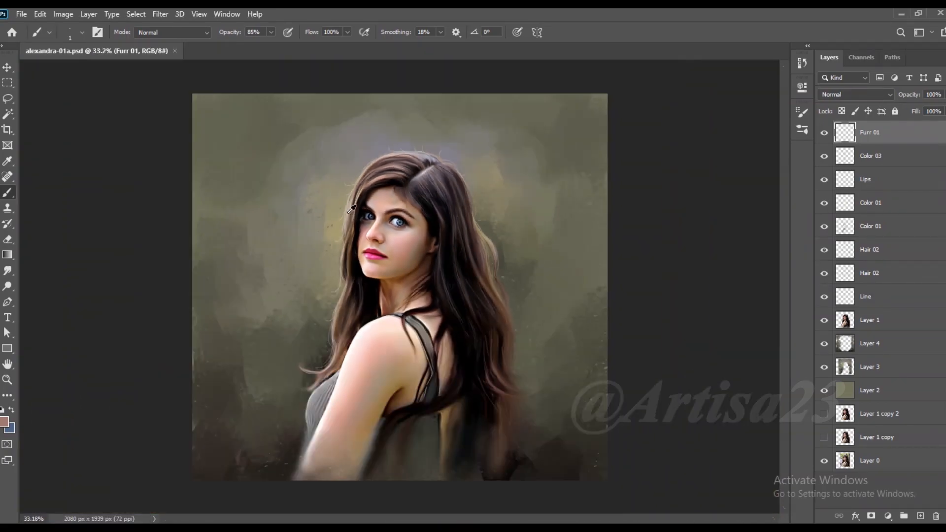
key(v)
scroll(350, 187, down, 2)
scroll(347, 166, up, 1)
scroll(566, 227, down, 2)
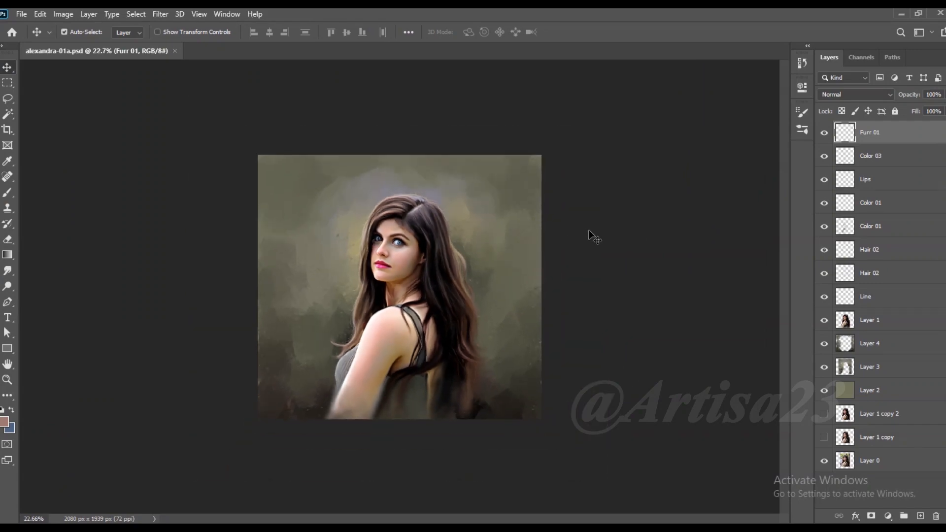
scroll(577, 242, up, 1)
scroll(606, 264, up, 1)
Add a new layer named Light above Furr 01 and set the foreground colour to white
click(919, 516)
double_click(869, 132)
key(Return)
scroll(389, 246, up, 11)
key(i)
click(4, 421)
click(600, 231)
key(Return)
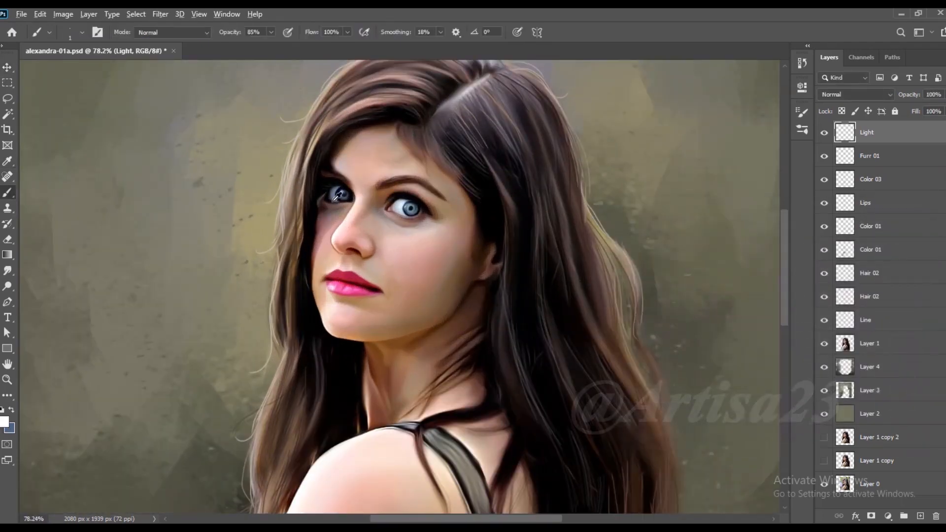
Set the brush opacity to 42% and paint small white highlights on the nose, cheek and chin, starting at 4 px
key(b)
scroll(327, 203, up, 5)
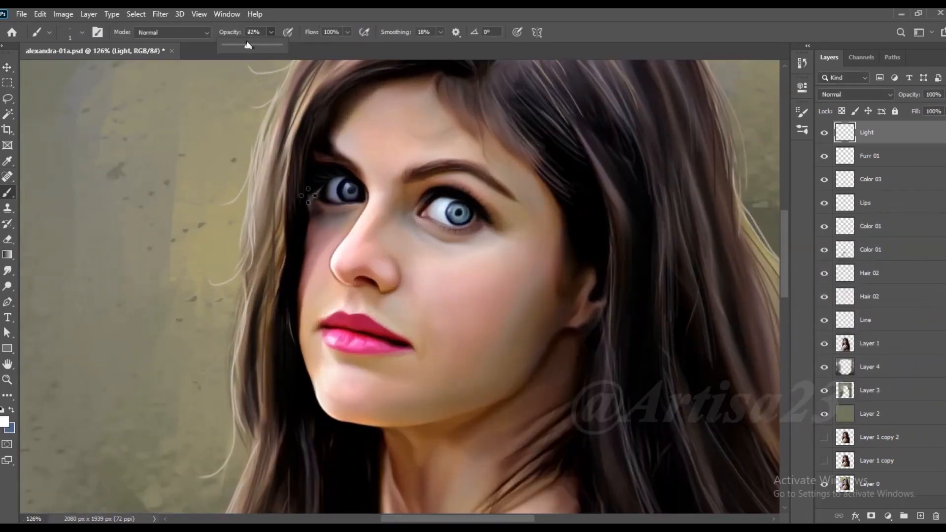
drag(250, 58, 256, 58)
key(bracketright)
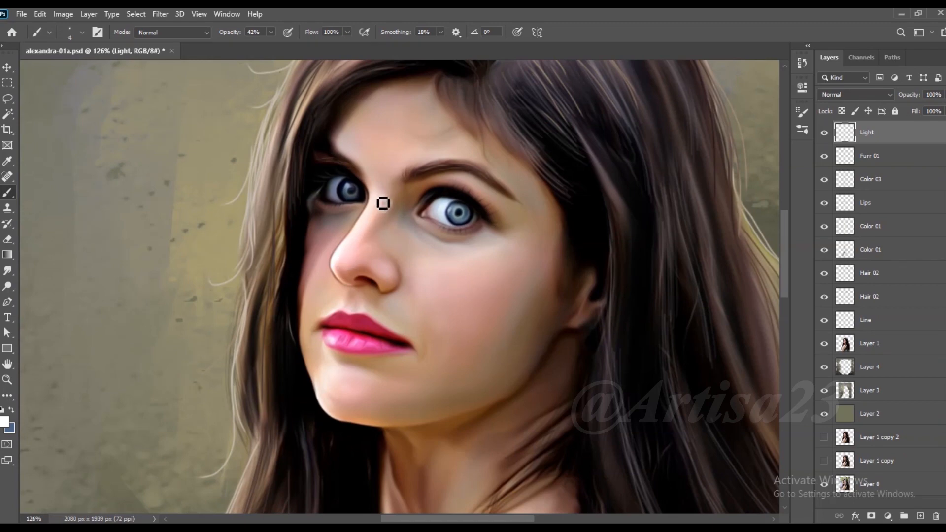
click(386, 270)
mouse_move(364, 296)
mouse_down()
mouse_move(363, 304)
mouse_move(346, 302)
mouse_up()
key(bracketright)
drag(433, 291, 425, 281)
drag(344, 373, 356, 378)
Enlarge the brush to 10 px and dab white highlights on the forehead, above the brow and on the nearer cheek
key(bracketright)
key(bracketright)
key(bracketright)
drag(412, 154, 423, 149)
drag(389, 124, 384, 130)
click(357, 142)
click(469, 269)
drag(470, 270, 474, 267)
scroll(375, 187, down, 8)
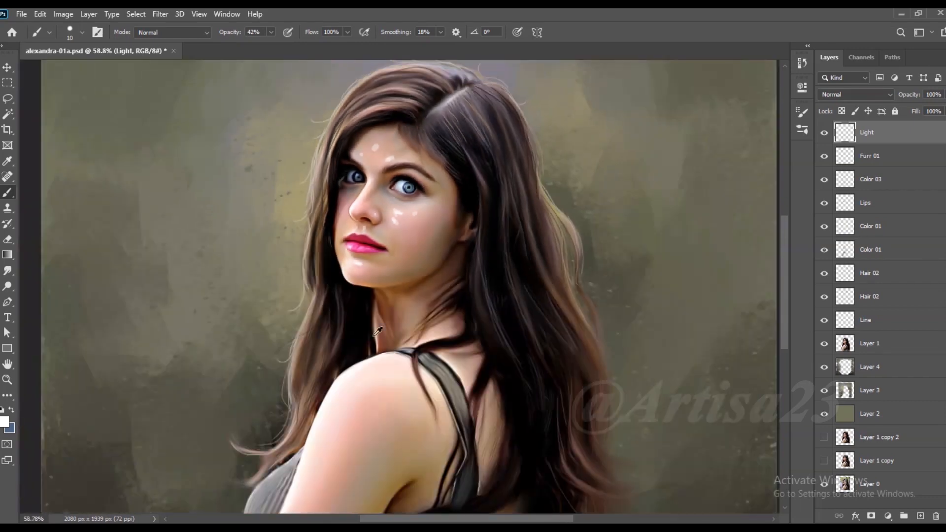
Smudge the white face highlights into the skin at 56% strength with a 30 to 50 px brush, and save the document
scroll(378, 192, up, 6)
click(10, 270)
scroll(415, 230, up, 3)
mouse_move(415, 230)
mouse_down()
mouse_move(428, 243)
mouse_move(386, 239)
mouse_move(404, 255)
mouse_up()
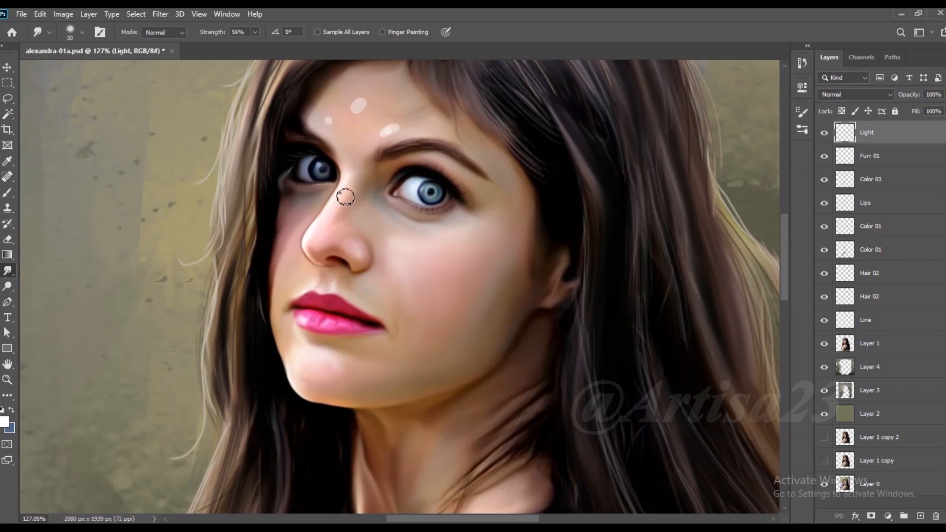
key(bracketright)
mouse_move(356, 117)
mouse_down()
mouse_move(346, 98)
mouse_move(400, 105)
mouse_move(367, 135)
mouse_up()
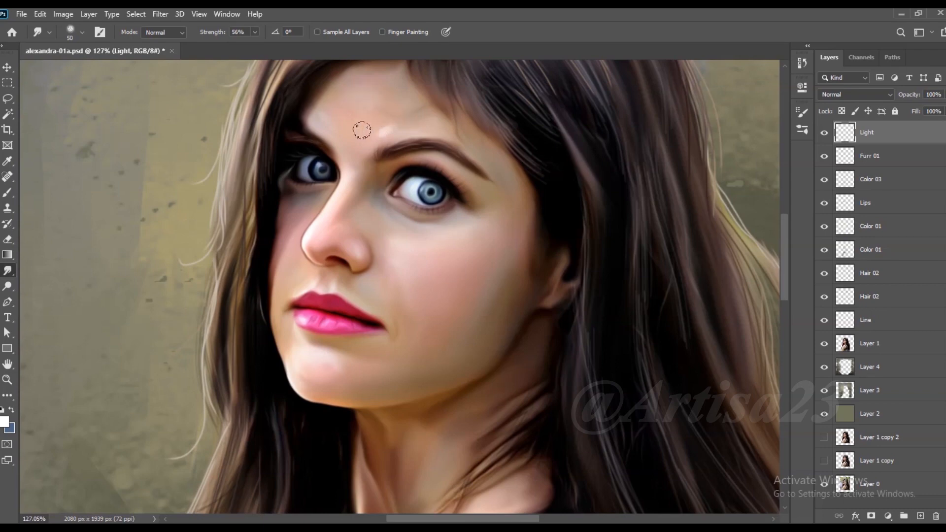
key(bracketright)
scroll(341, 235, down, 5)
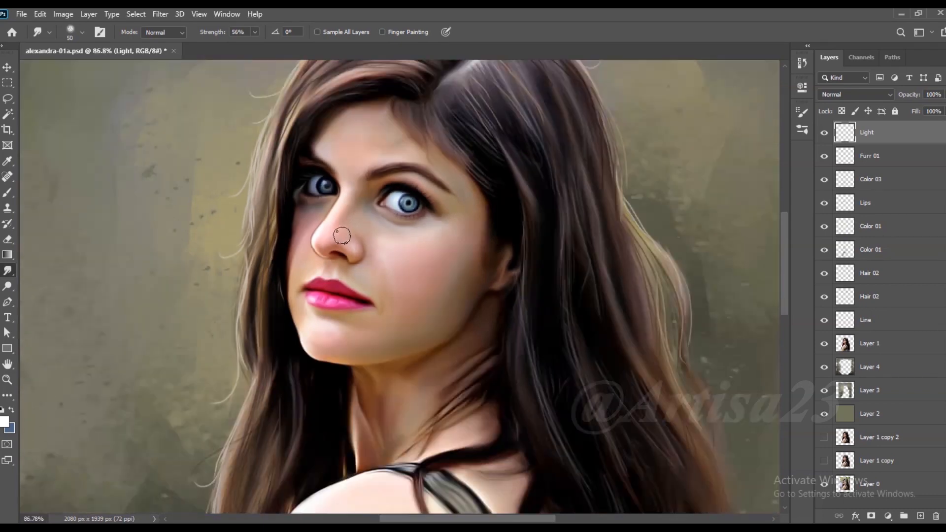
key(ctrl+s)
scroll(361, 272, down, 3)
scroll(431, 286, up, 1)
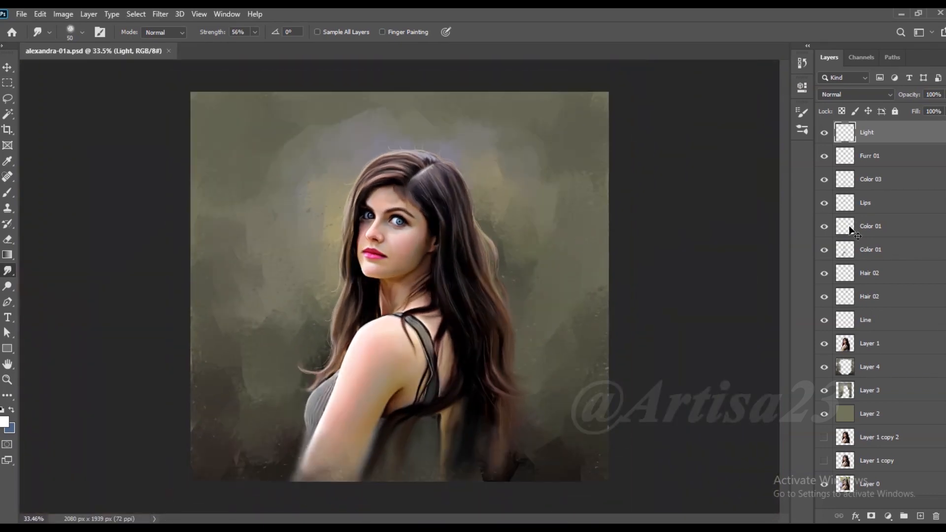
Merge the background layers Layer 3 and Layer 4 into one layer
click(858, 382)
key(b)
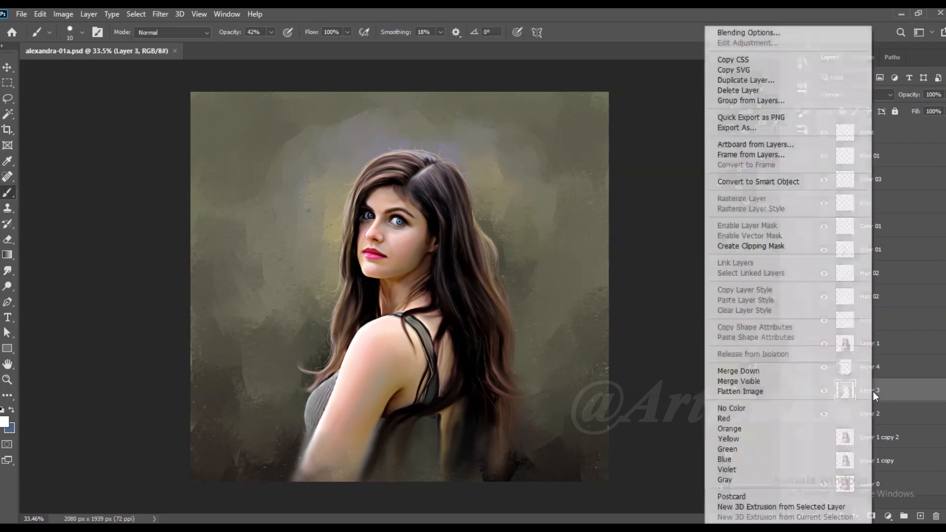
shift+click(889, 370)
right_click(887, 390)
click(750, 370)
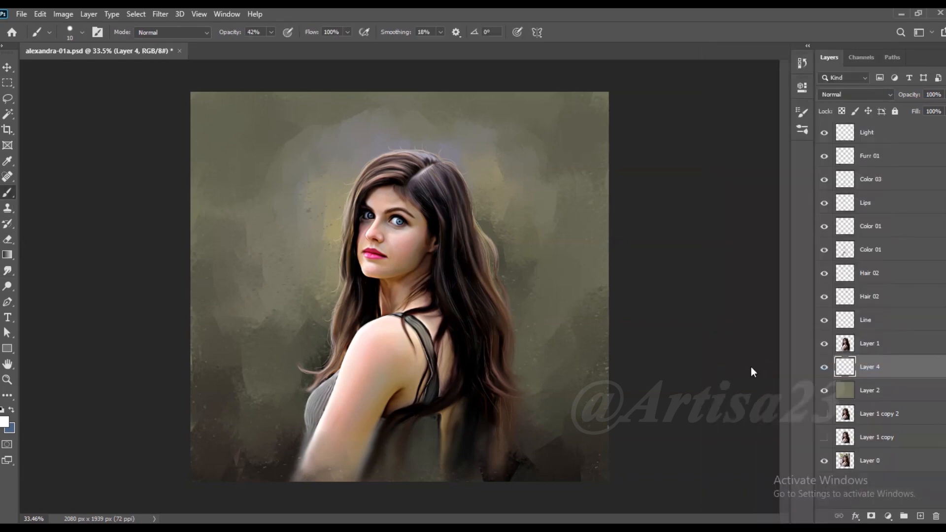
Smudge the merged background smoother around the woman at 56% strength with a 300 to 400 px brush, and save the document
click(7, 270)
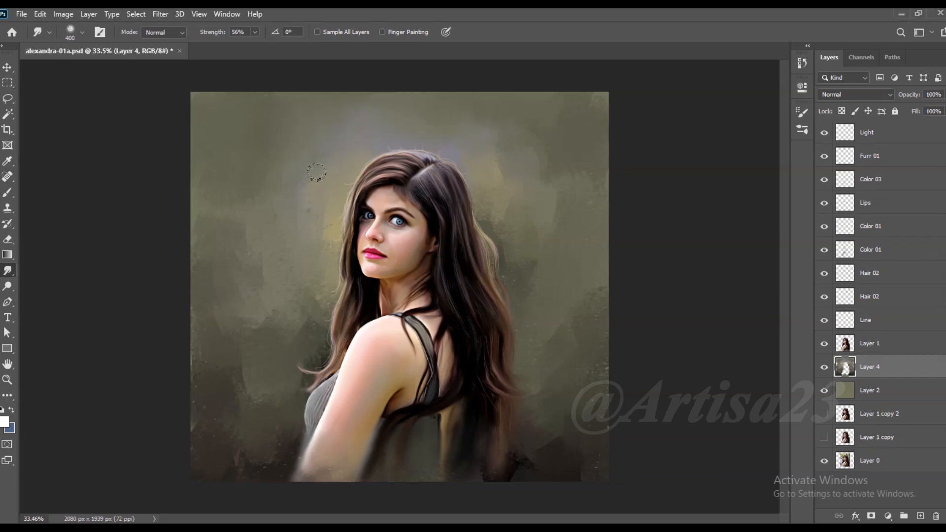
key(bracketleft)
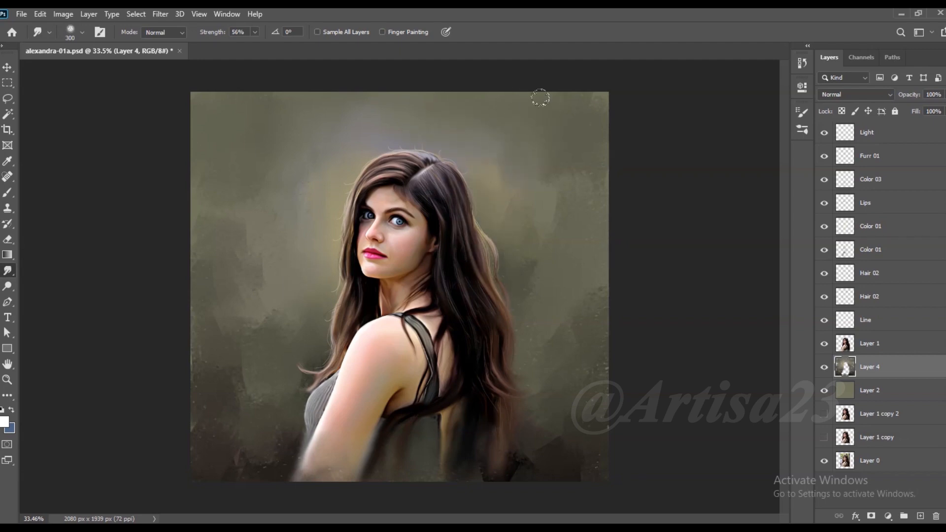
key(bracketright)
scroll(524, 296, down, 2)
scroll(619, 281, up, 2)
scroll(523, 268, down, 2)
key(ctrl+s)
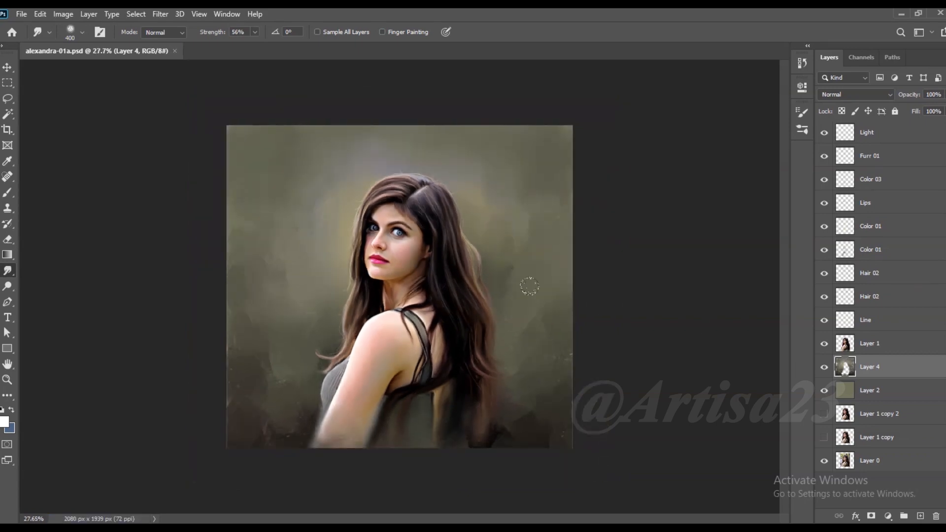
Group all layers from Layer 2 up to Light
scroll(529, 285, down, 1)
click(890, 389)
shift+click(880, 133)
key(ctrl+g)
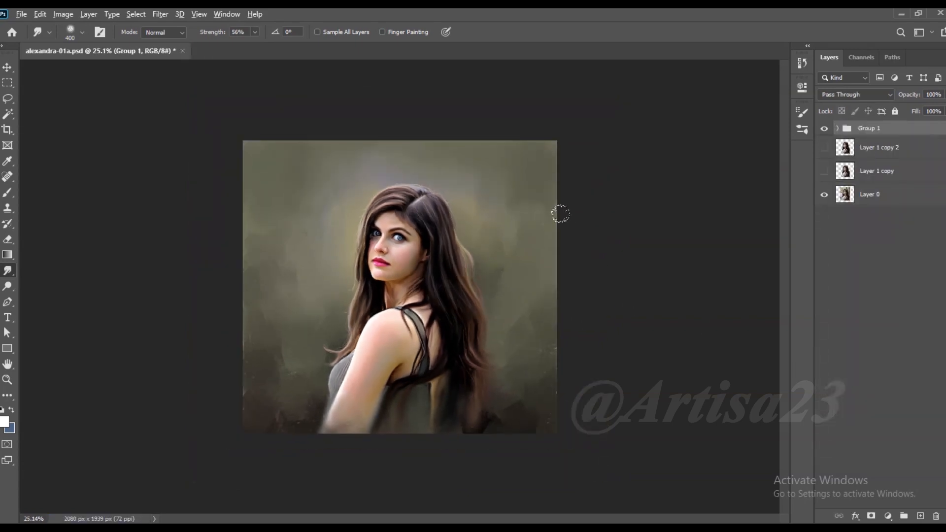
scroll(561, 220, up, 1)
key(v)
scroll(598, 239, down, 1)
scroll(581, 239, up, 1)
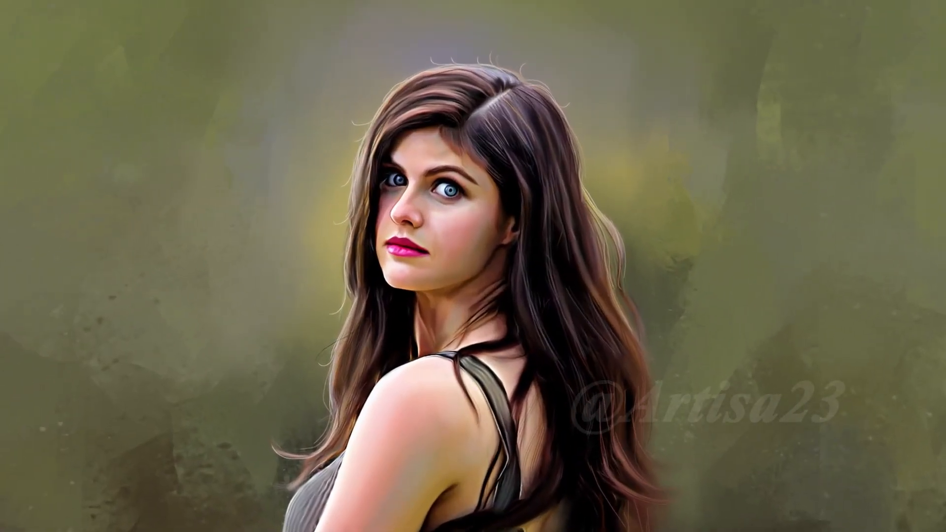